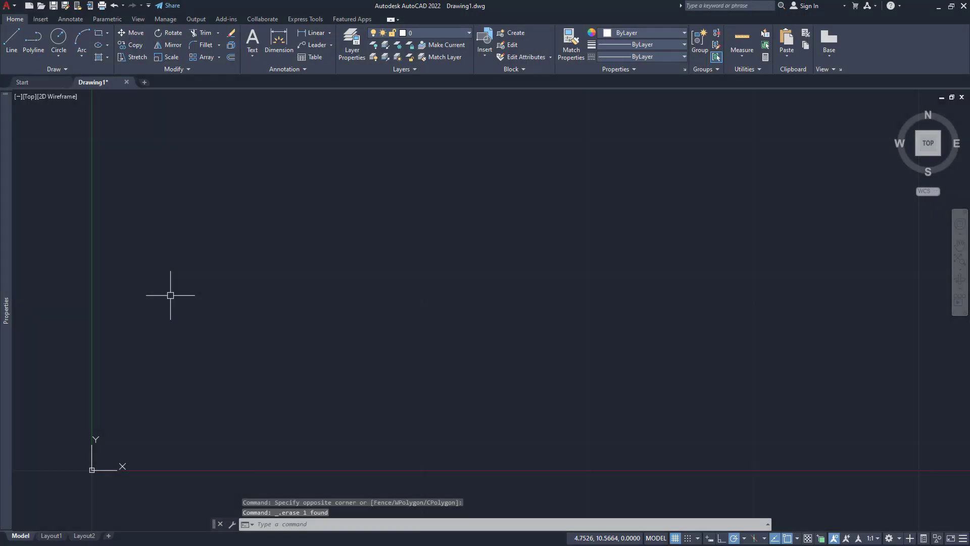
Draw a freehand rectangle from two opposite corners, to the right of the Y axis and above the X axis
{"action": "left_click", "coordinate": [99, 34]}
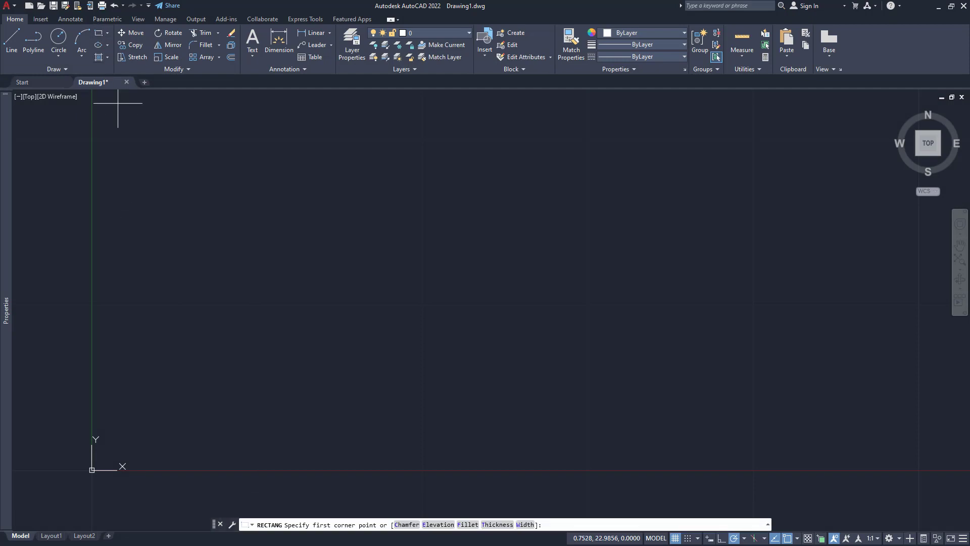
{"action": "left_click", "coordinate": [186, 371]}
{"action": "left_click", "coordinate": [338, 266]}
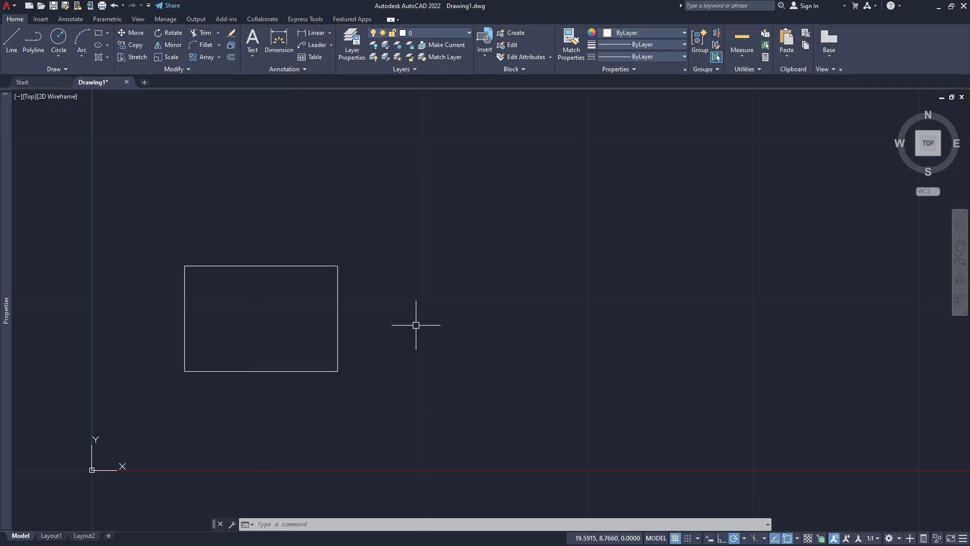
{"action": "key", "text": "Escape"}
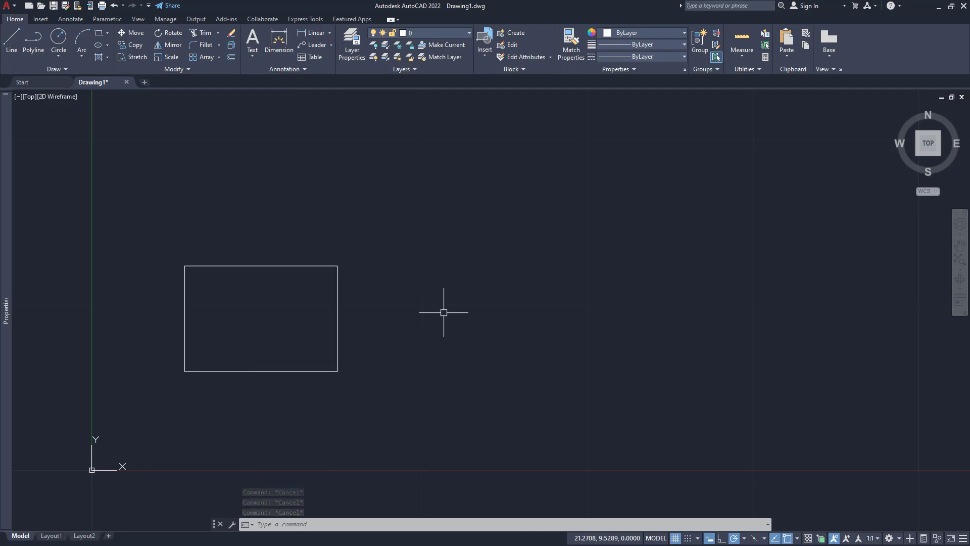
Draw an upright rectangle with length 2 and width 5 to the right of the first one, using the Dimensions option
{"action": "type", "text": "RE"}
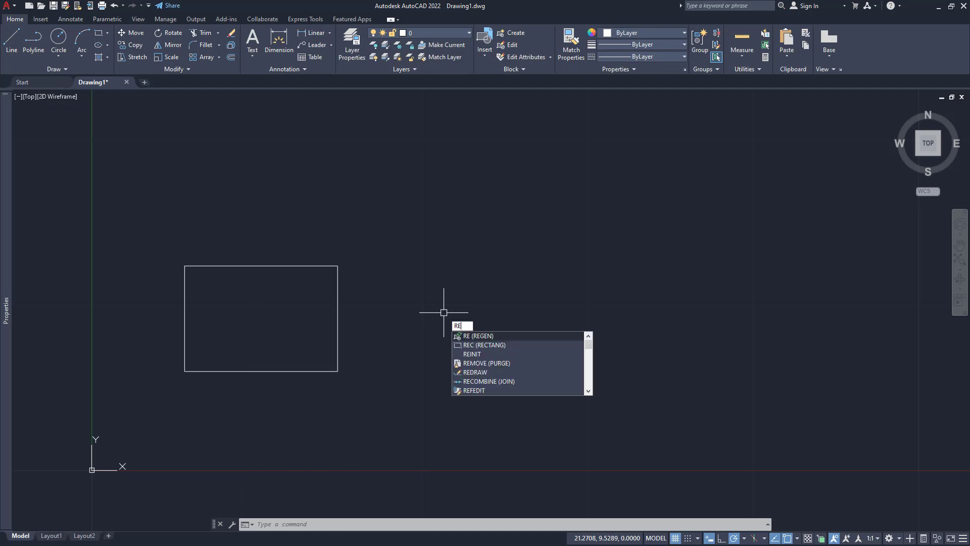
{"action": "type", "text": "C"}
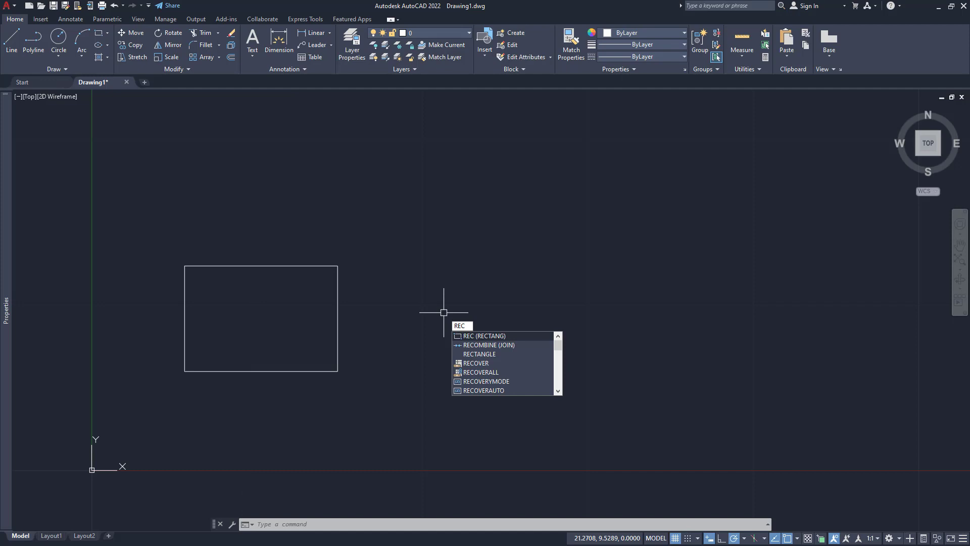
{"action": "left_click", "coordinate": [478, 338]}
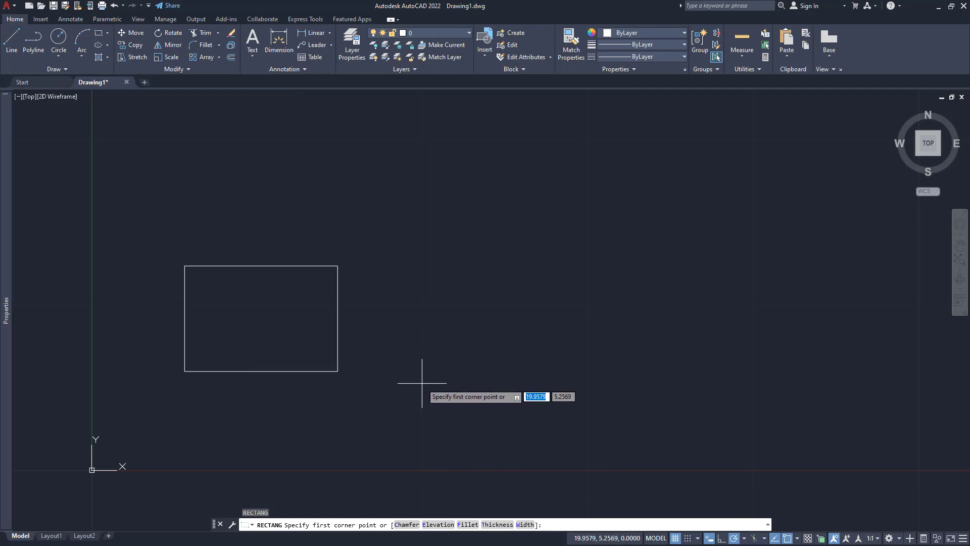
{"action": "left_click", "coordinate": [461, 364]}
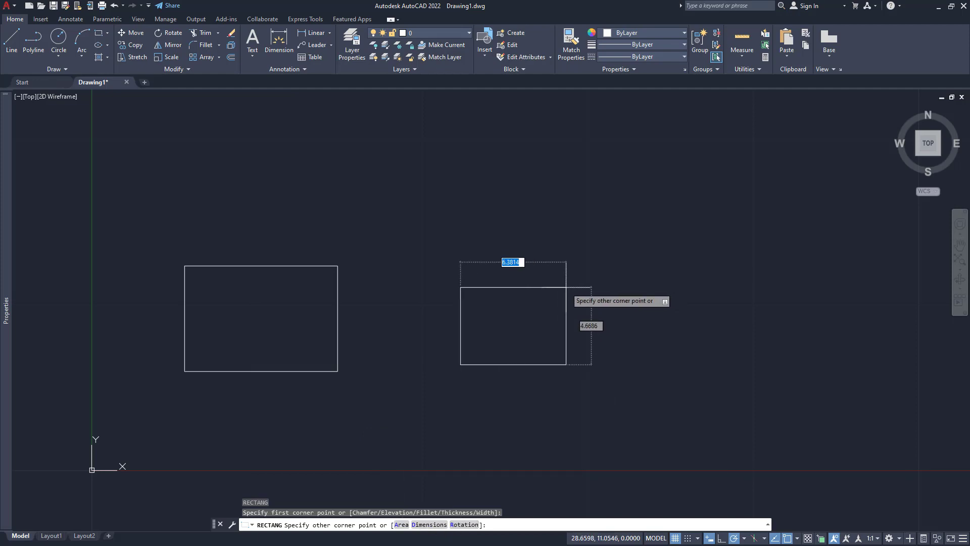
{"action": "type", "text": "d"}
{"action": "key", "text": "Return"}
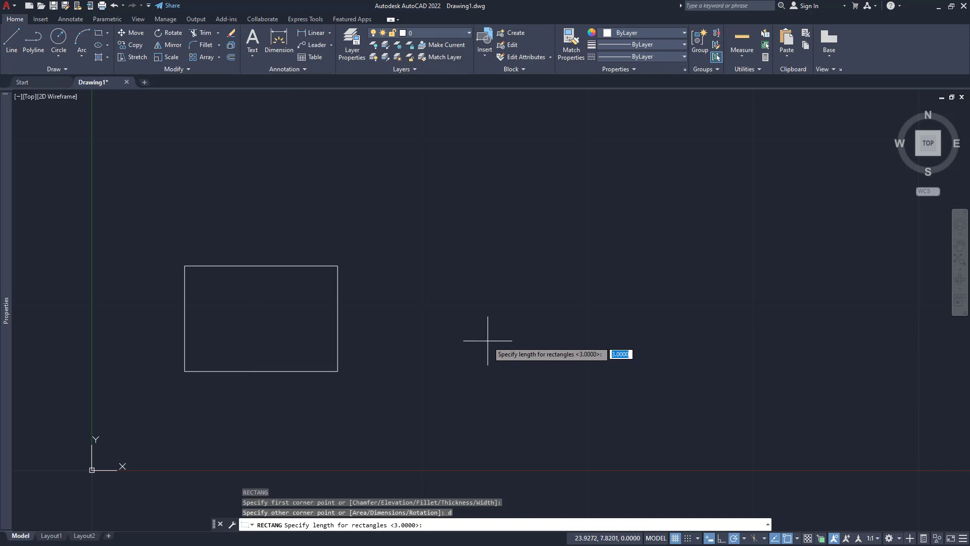
{"action": "type", "text": "2"}
{"action": "key", "text": "Return"}
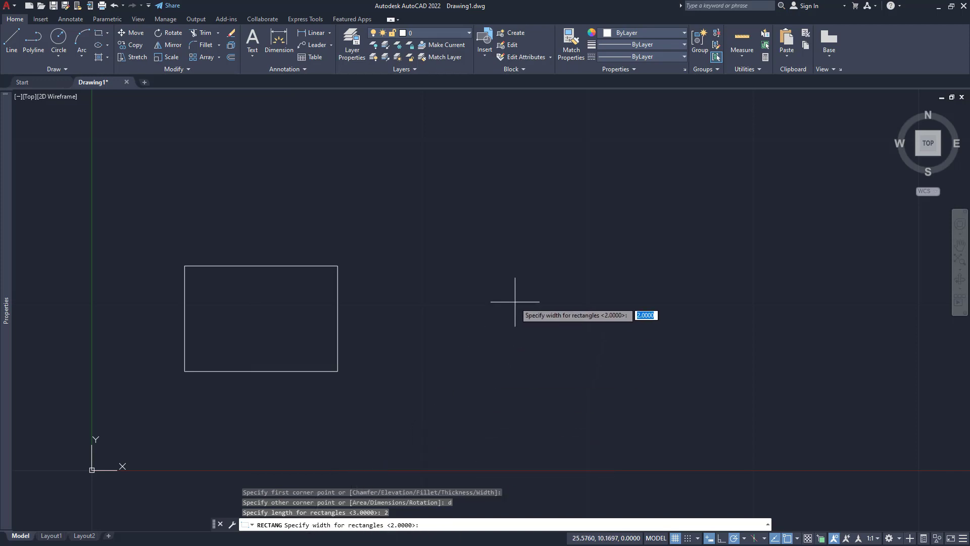
{"action": "type", "text": "5"}
{"action": "key", "text": "Return"}
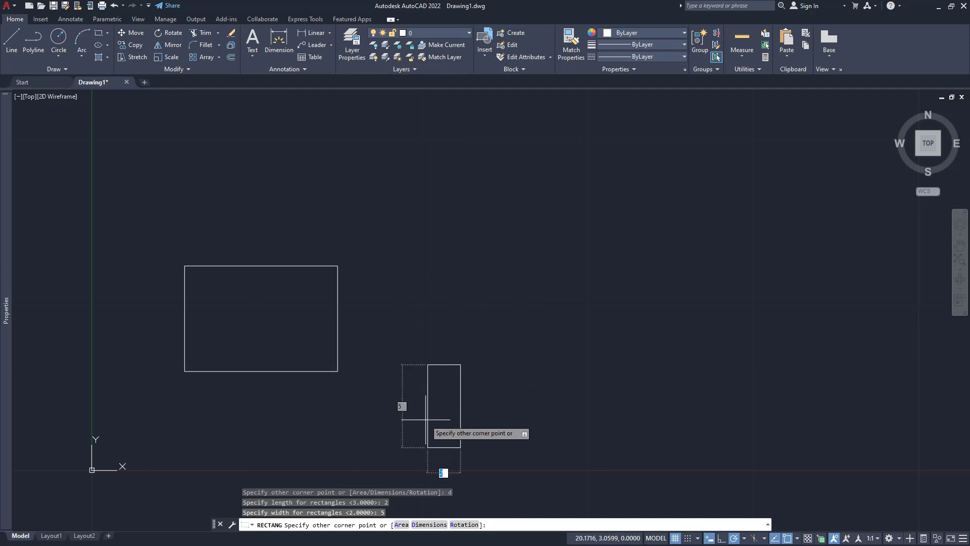
{"action": "left_click", "coordinate": [571, 285]}
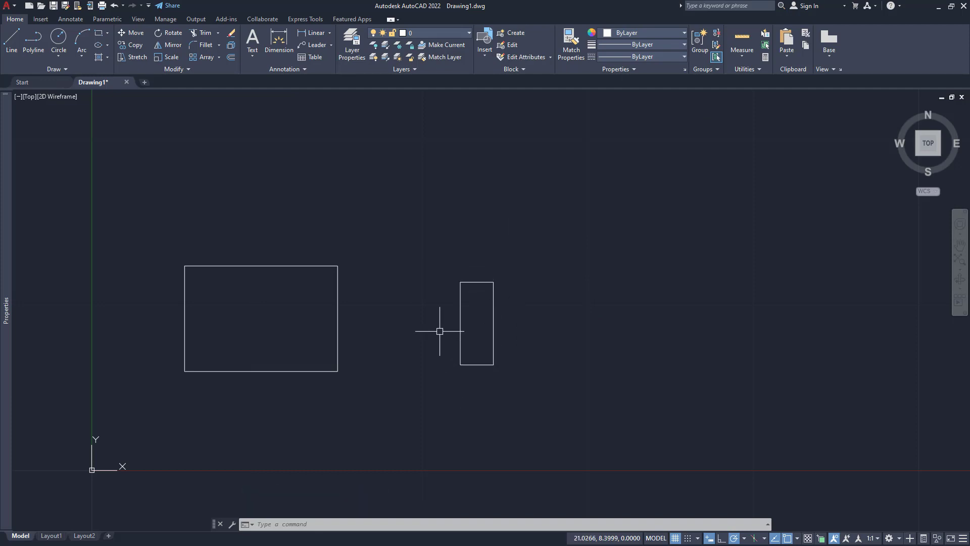
Draw a horizontal rectangle with length 5 and width 2 to the right of the upright one, using the Dimensions option
{"action": "middle_click_drag", "start_coordinate": [440, 329], "coordinate": [380, 311]}
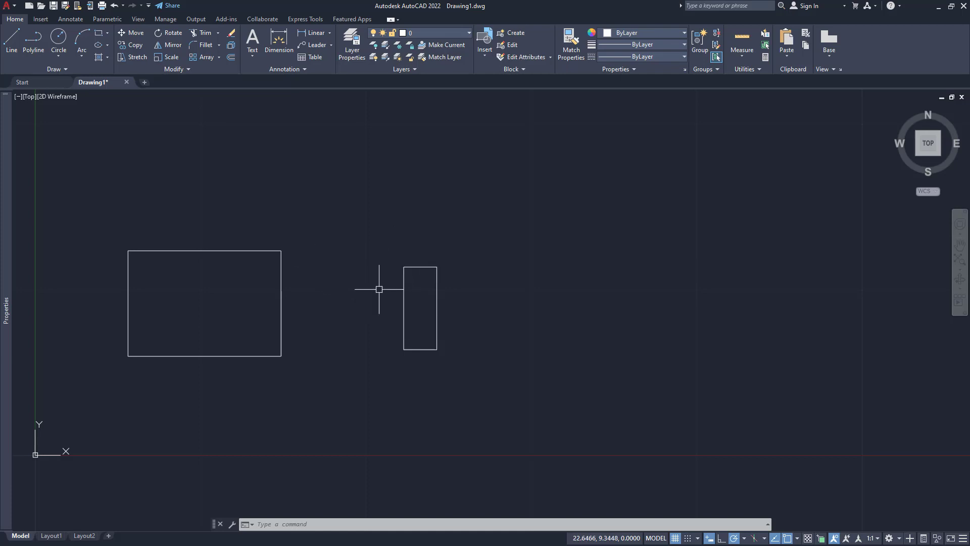
{"action": "left_click", "coordinate": [98, 34]}
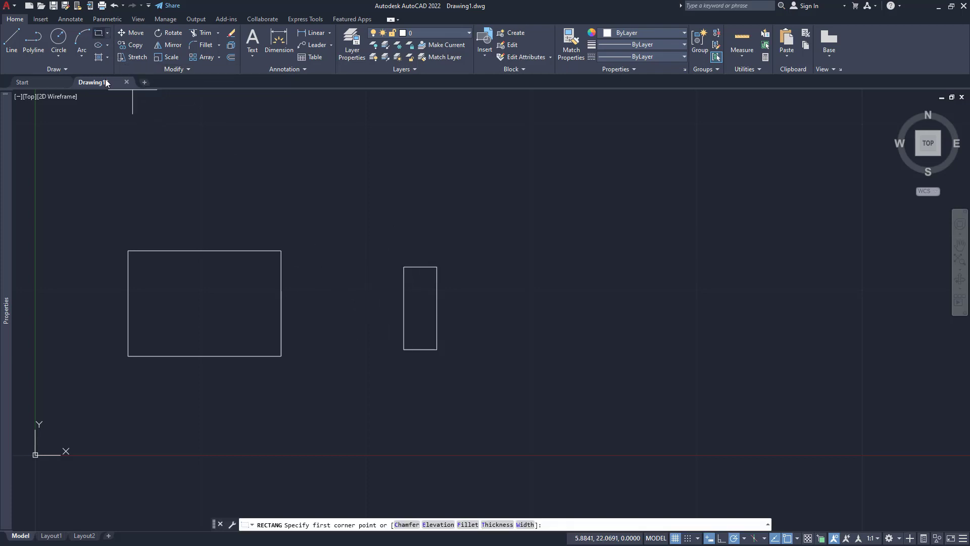
{"action": "left_click", "coordinate": [484, 352]}
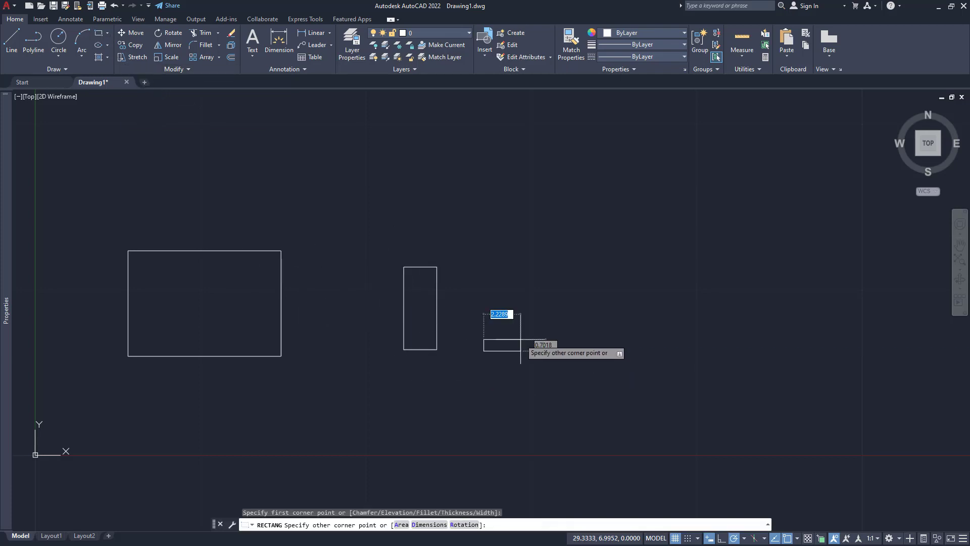
{"action": "type", "text": "d"}
{"action": "key", "text": "Return"}
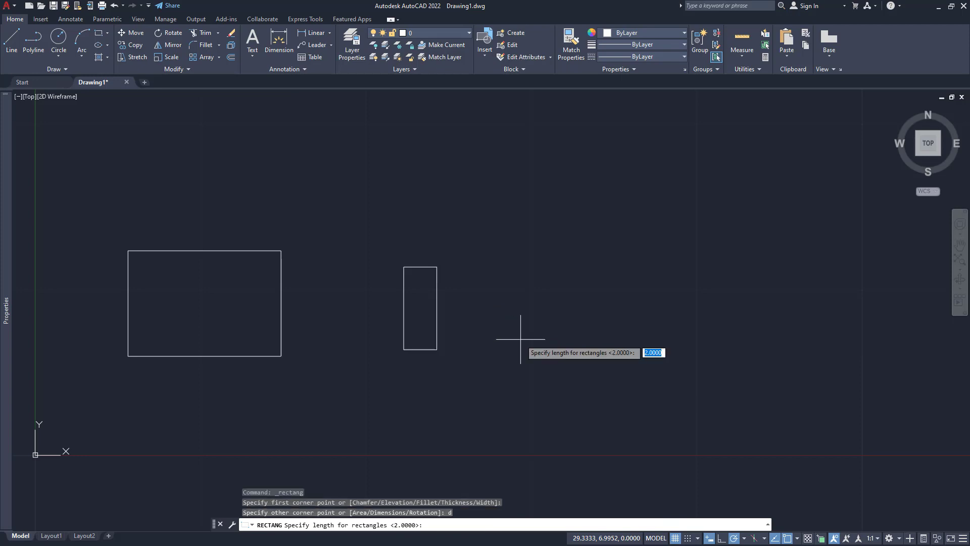
{"action": "type", "text": "5"}
{"action": "key", "text": "Return"}
{"action": "type", "text": "2"}
{"action": "key", "text": "Return"}
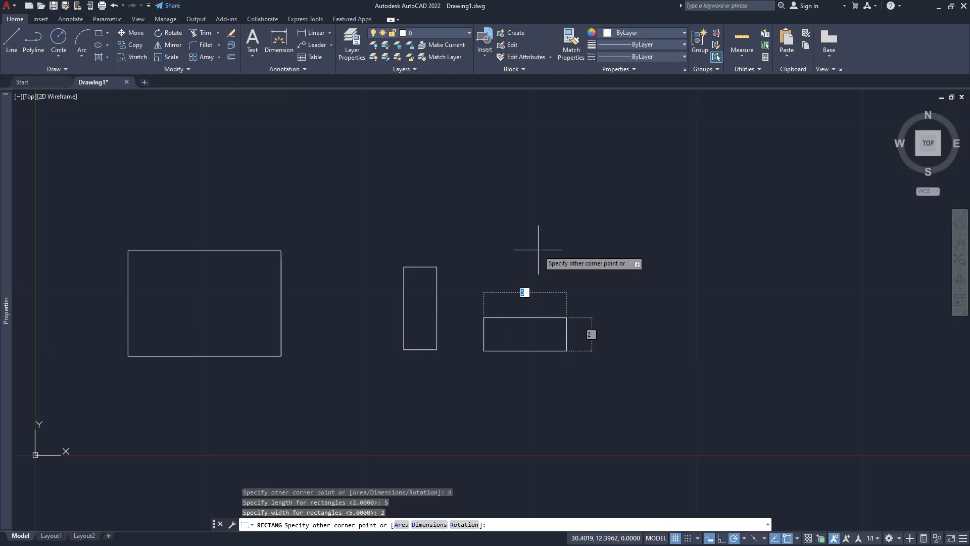
{"action": "left_click", "coordinate": [522, 255]}
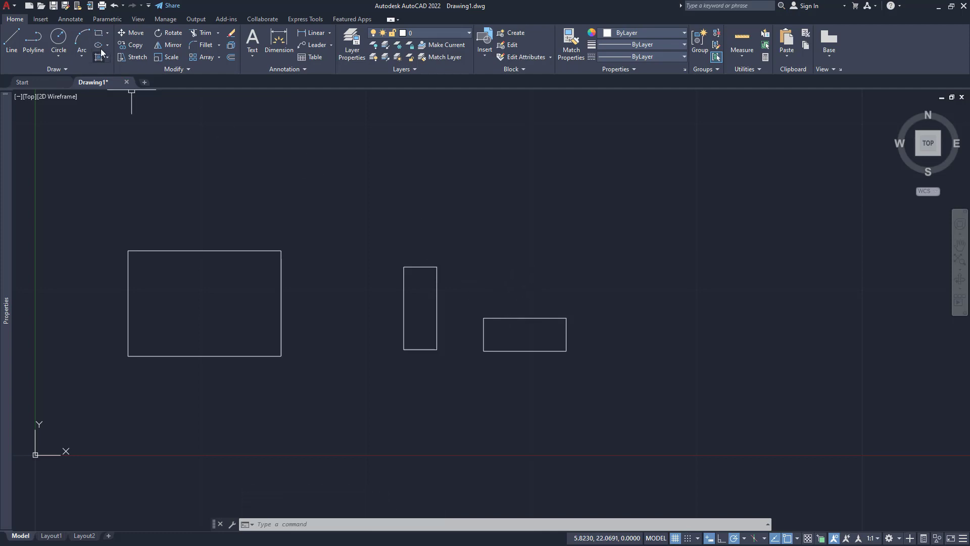
Draw a rectangle by area above the horizontal one, with area 25 calculated from a length of 2
{"action": "left_click", "coordinate": [99, 33]}
{"action": "left_click", "coordinate": [489, 243]}
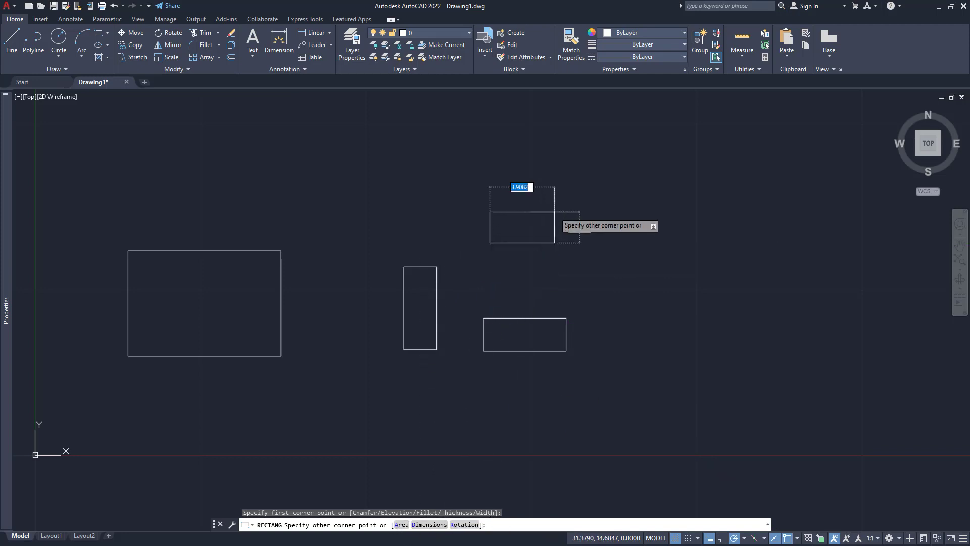
{"action": "type", "text": "a"}
{"action": "key", "text": "Return"}
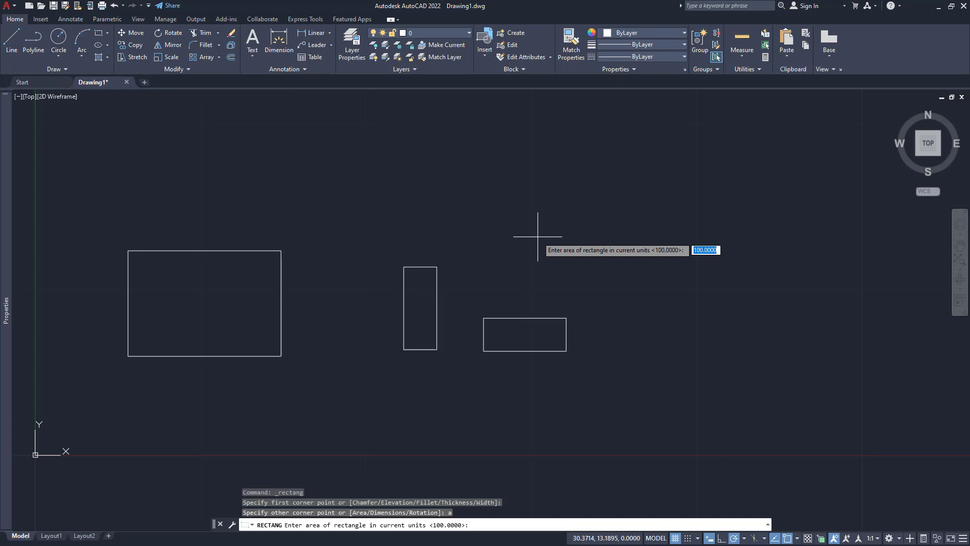
{"action": "type", "text": "25"}
{"action": "key", "text": "Return"}
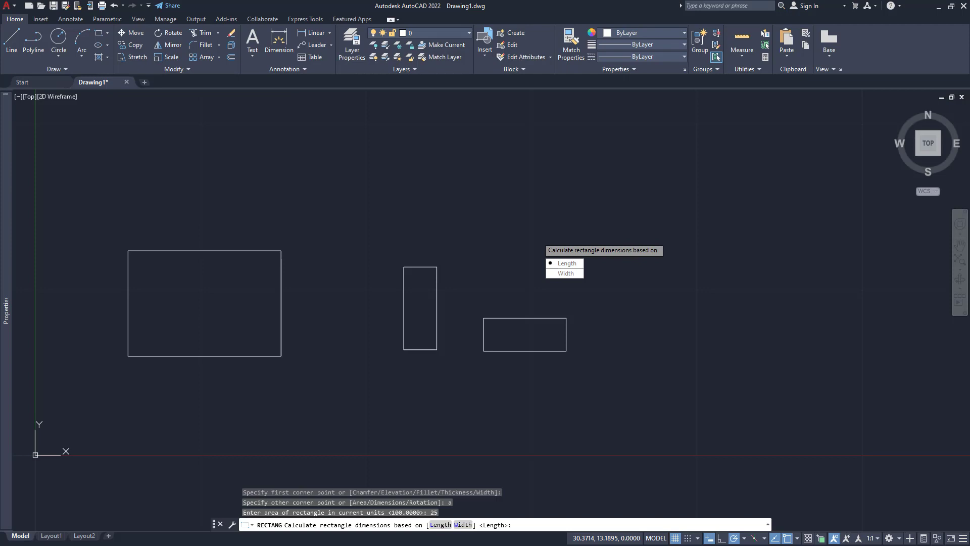
{"action": "left_click", "coordinate": [566, 267]}
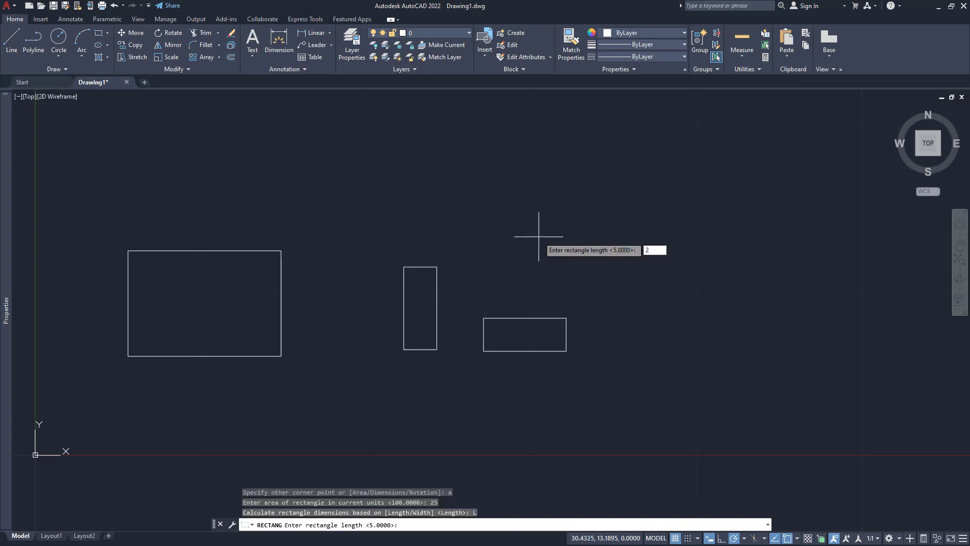
{"action": "key", "text": "Return"}
{"action": "middle_click_drag", "start_coordinate": [520, 226], "coordinate": [523, 315]}
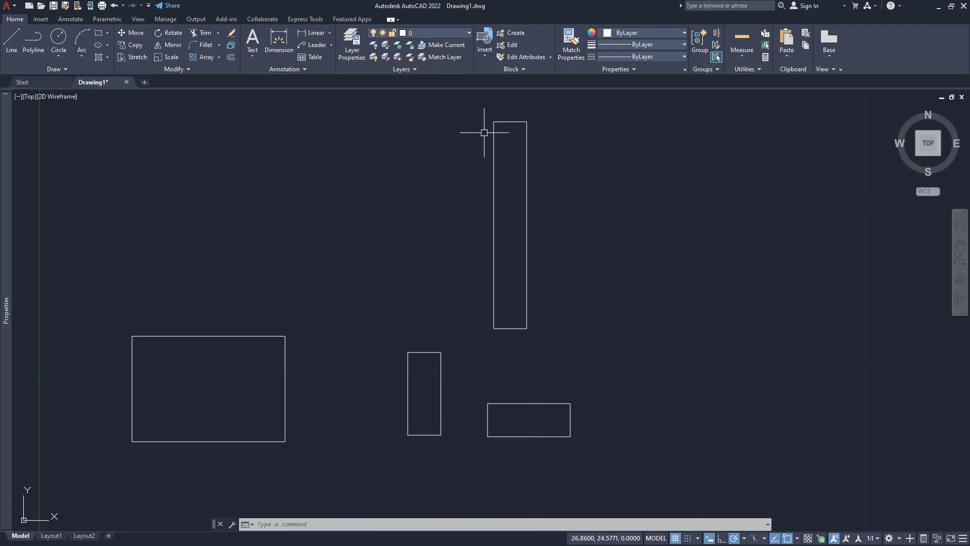
{"action": "middle_click_drag", "start_coordinate": [487, 267], "coordinate": [485, 319]}
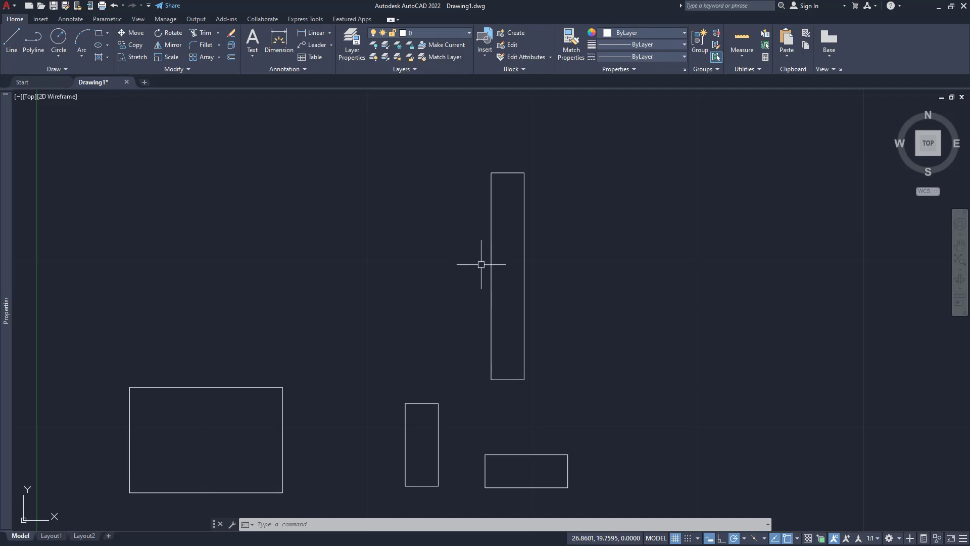
Place a vertical linear dimension along the tall rectangle's left side and delete that dimension again
{"action": "left_click", "coordinate": [312, 34]}
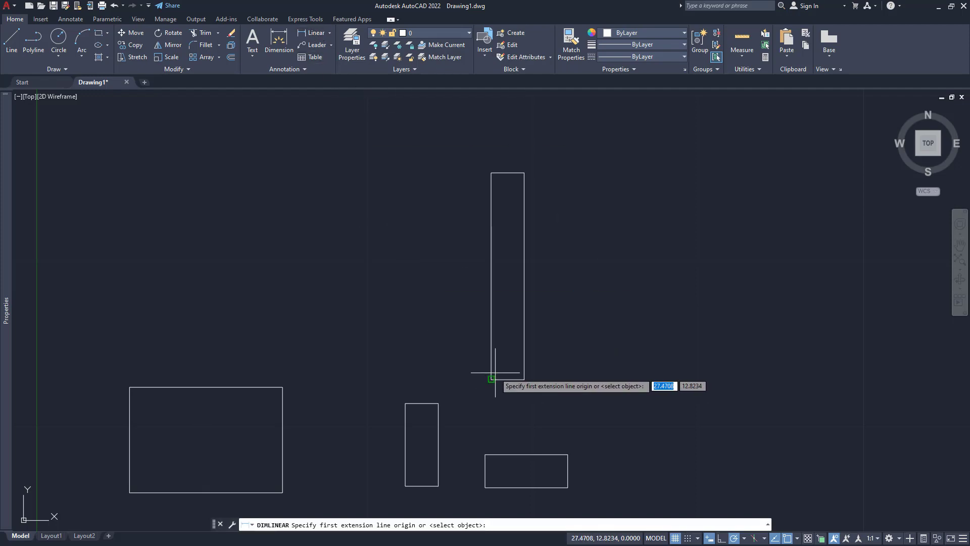
{"action": "left_click", "coordinate": [491, 380]}
{"action": "left_click", "coordinate": [491, 173]}
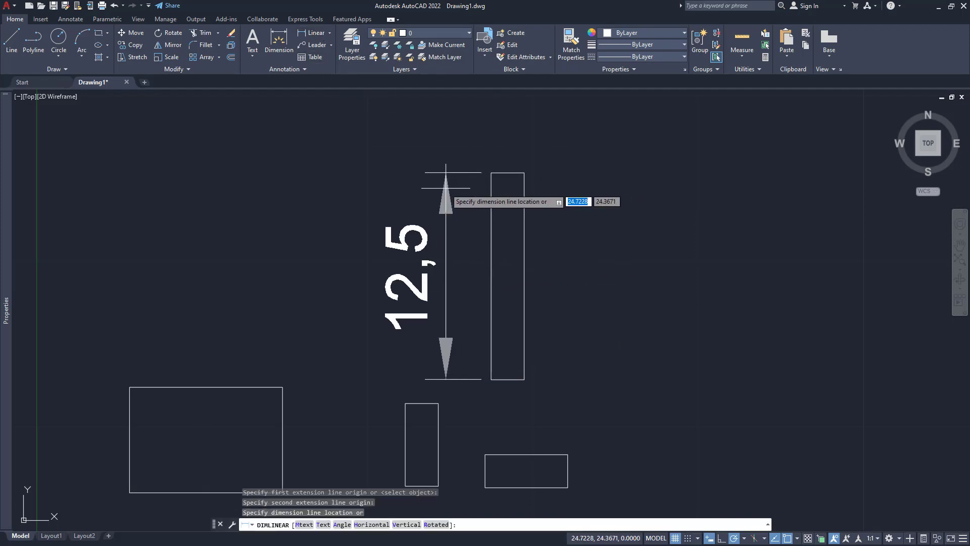
{"action": "left_click", "coordinate": [445, 197]}
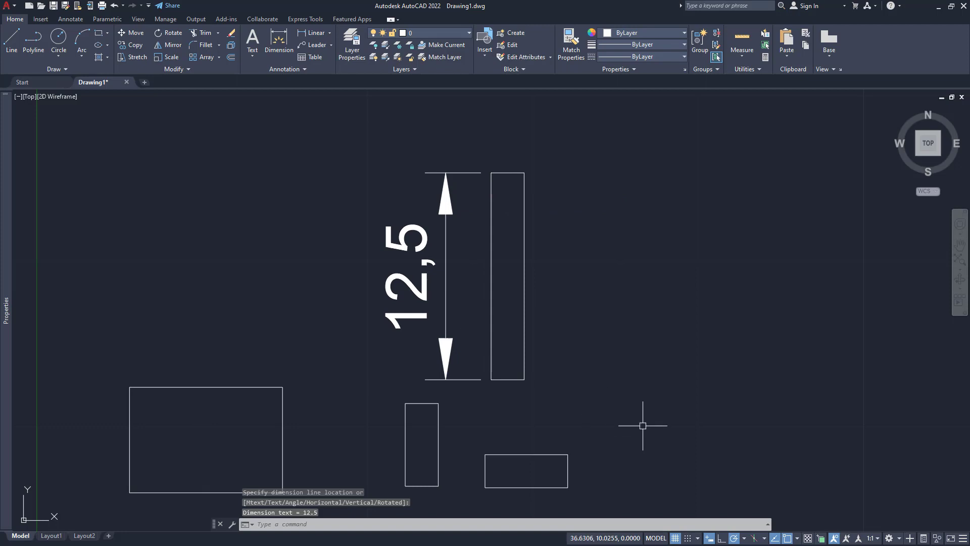
{"action": "left_click", "coordinate": [407, 262]}
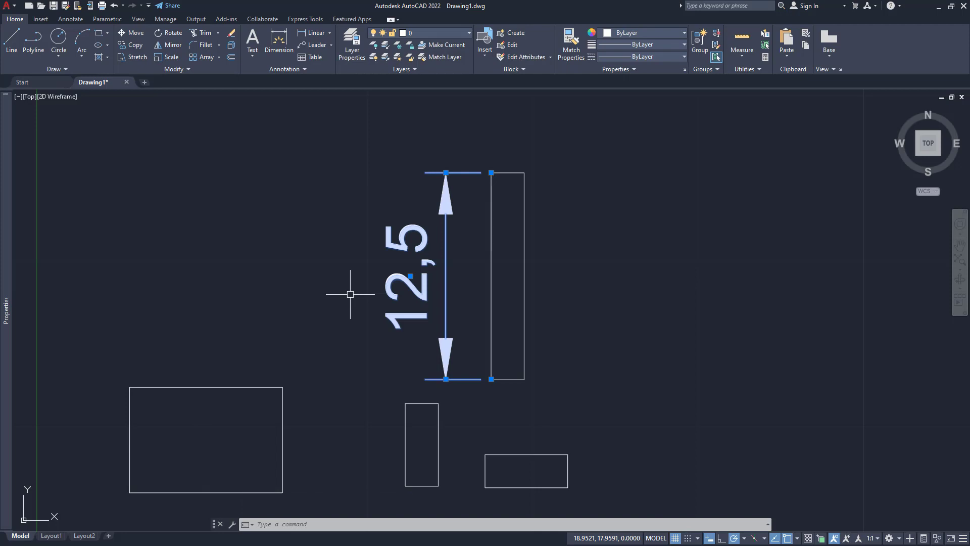
{"action": "key", "text": "Delete"}
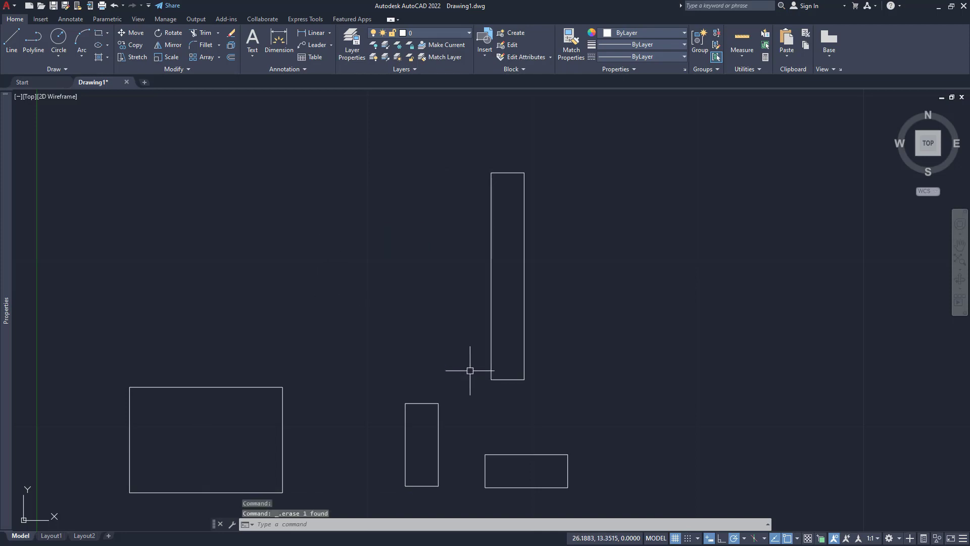
Keep the Properties palette open beside the drawing and examine the tall rectangle's area in it
{"action": "middle_click_drag", "start_coordinate": [474, 357], "coordinate": [439, 320]}
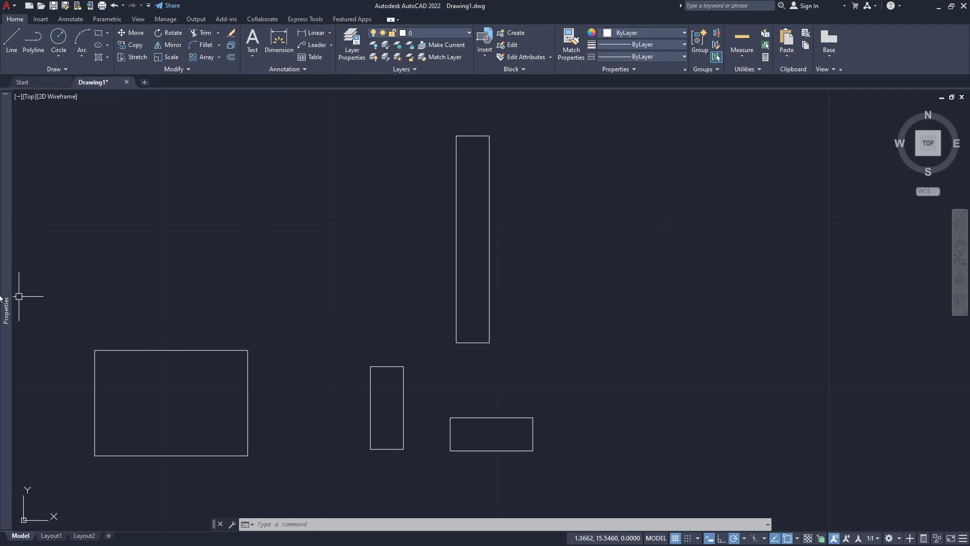
{"action": "mouse_move", "coordinate": [6, 296]}
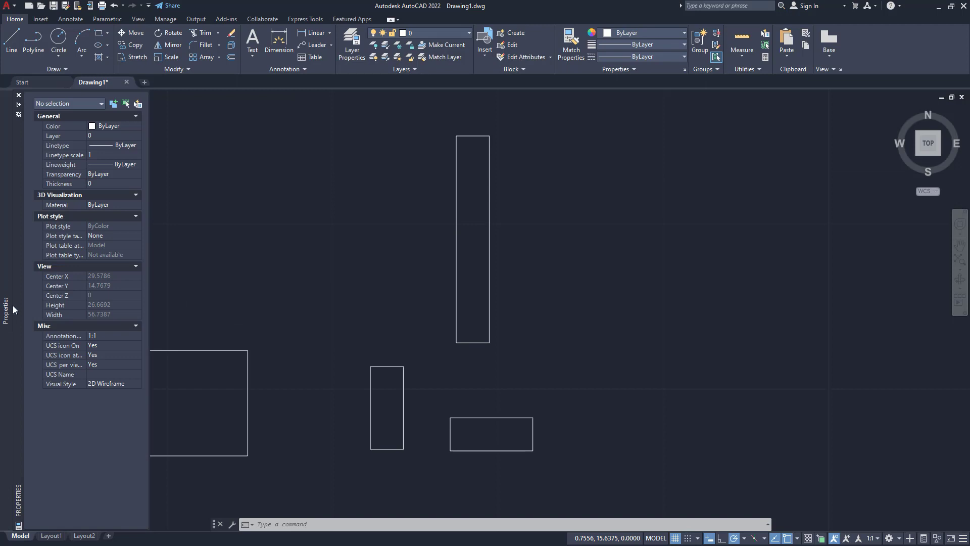
{"action": "left_click", "coordinate": [19, 105]}
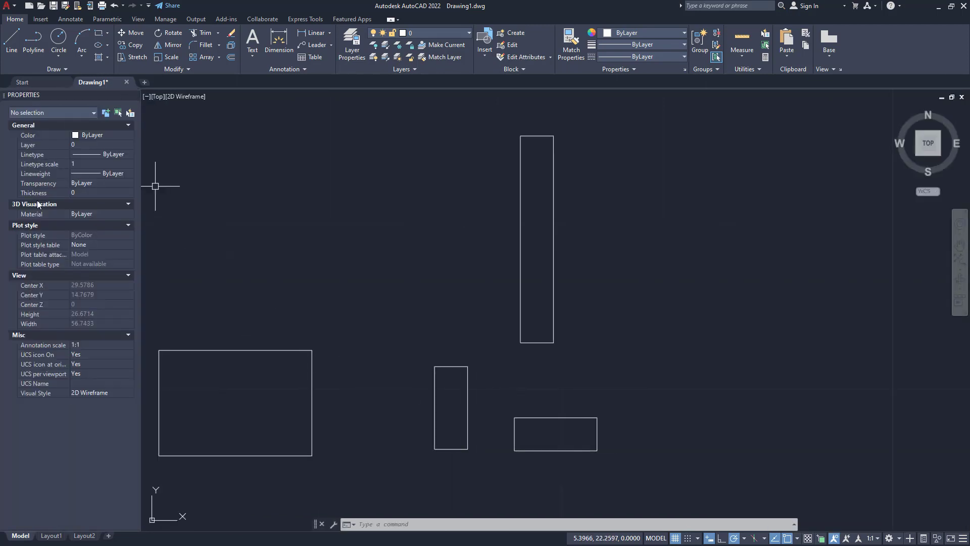
{"action": "left_click", "coordinate": [521, 237]}
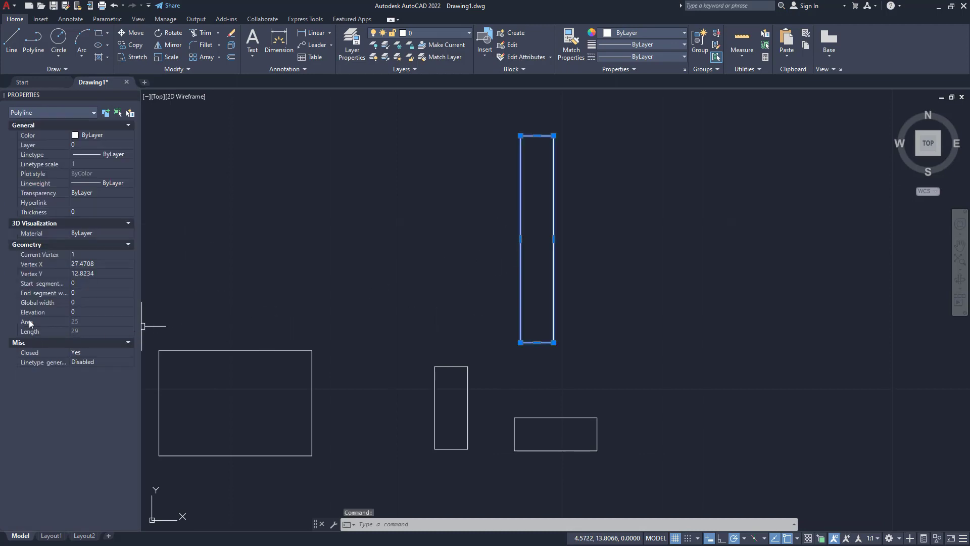
{"action": "left_click", "coordinate": [75, 321]}
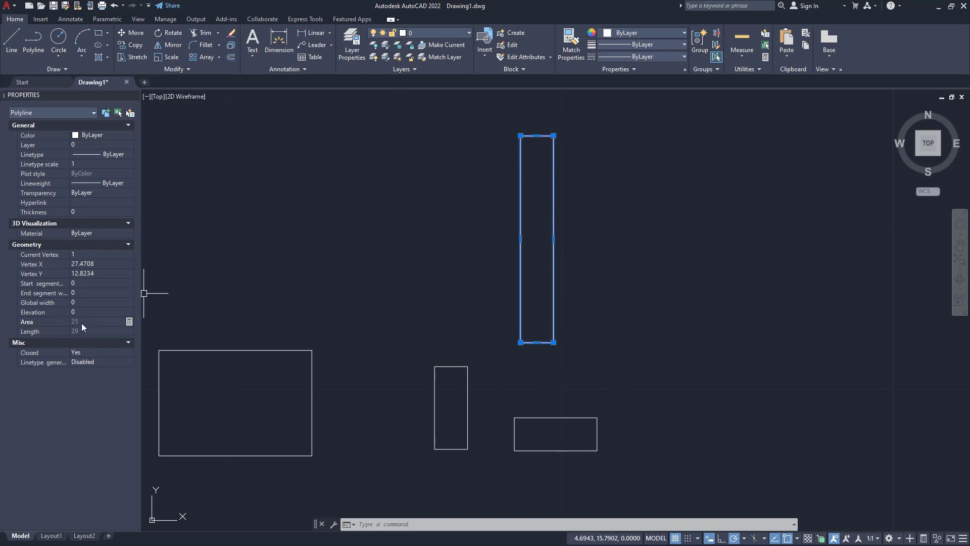
Stretch the tall rectangle's left edge outward by about 3.7 units and undo the stretch
{"action": "left_click", "coordinate": [519, 240]}
{"action": "left_click", "coordinate": [459, 239]}
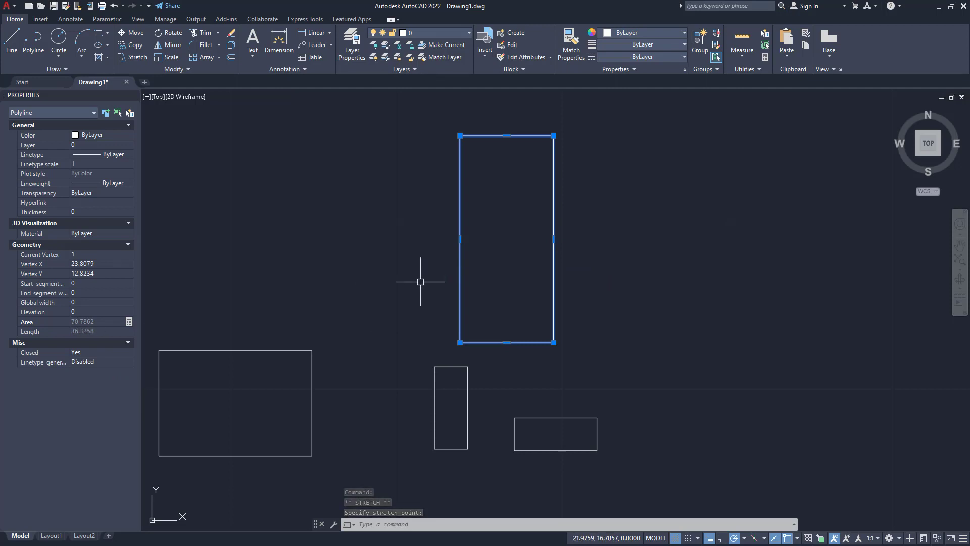
{"action": "key", "text": "ctrl+z"}
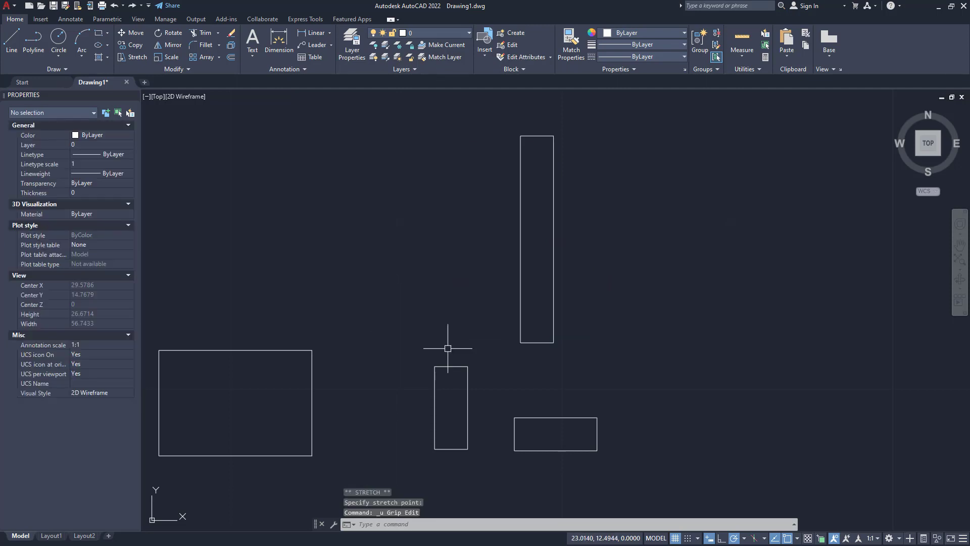
Start a rectangle with its first corner beside the tall rectangle's lower end and set the rotation angle to 12
{"action": "middle_click_drag", "start_coordinate": [466, 316], "coordinate": [448, 264]}
{"action": "middle_click_drag", "start_coordinate": [435, 350], "coordinate": [338, 418]}
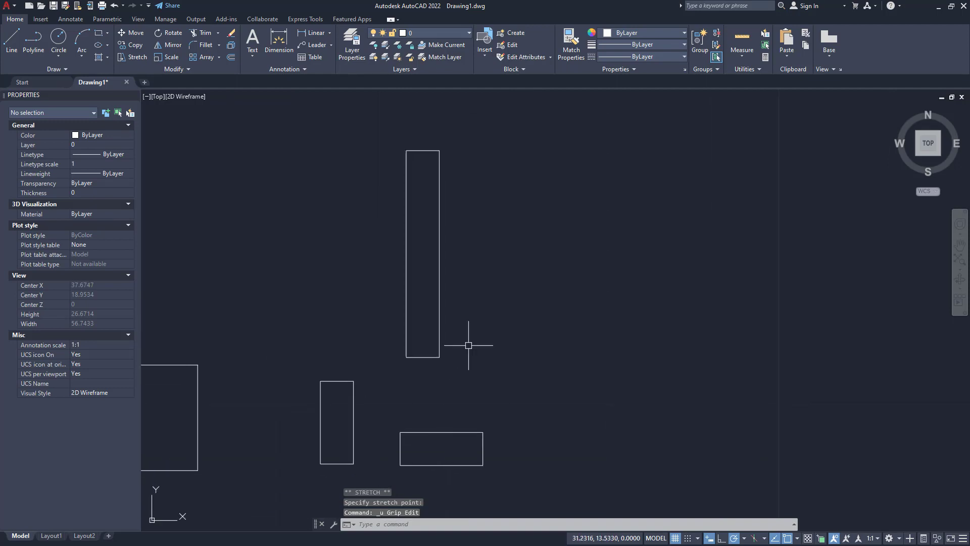
{"action": "type", "text": "re"}
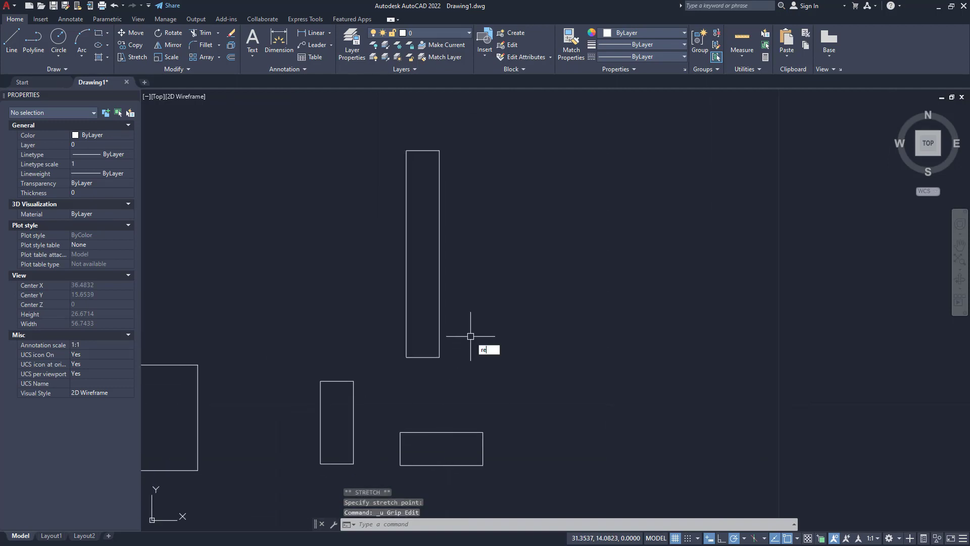
{"action": "type", "text": "c"}
{"action": "key", "text": "Return"}
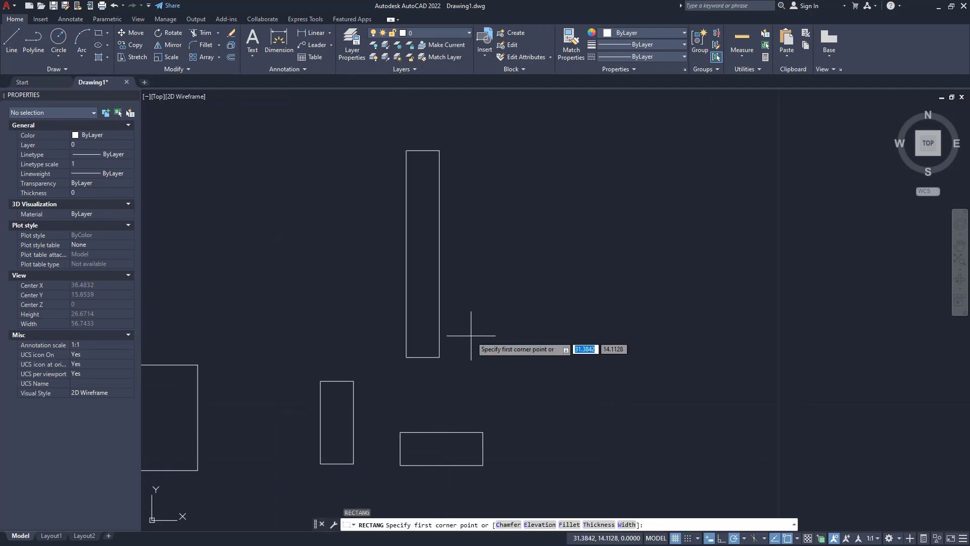
{"action": "left_click", "coordinate": [513, 344]}
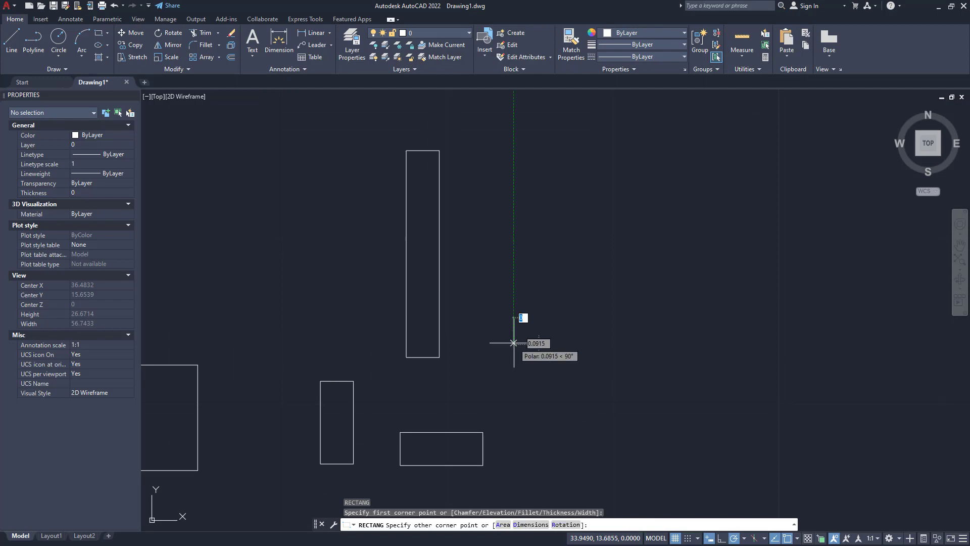
{"action": "type", "text": "r"}
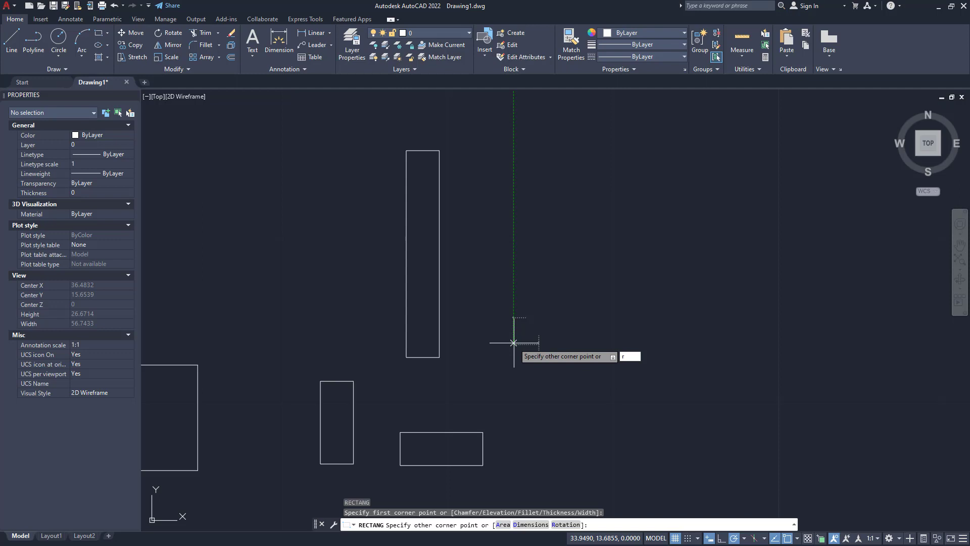
{"action": "key", "text": "Return"}
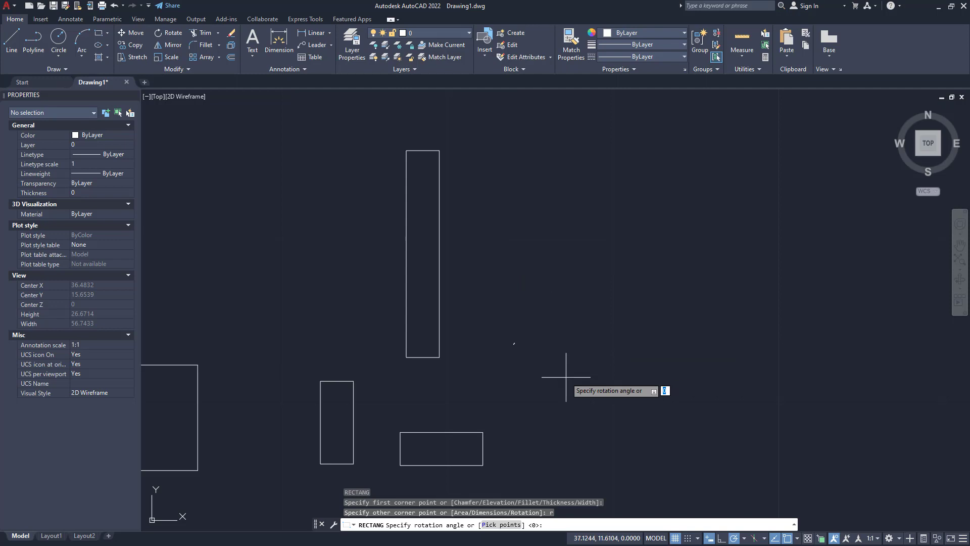
{"action": "key", "text": "Return"}
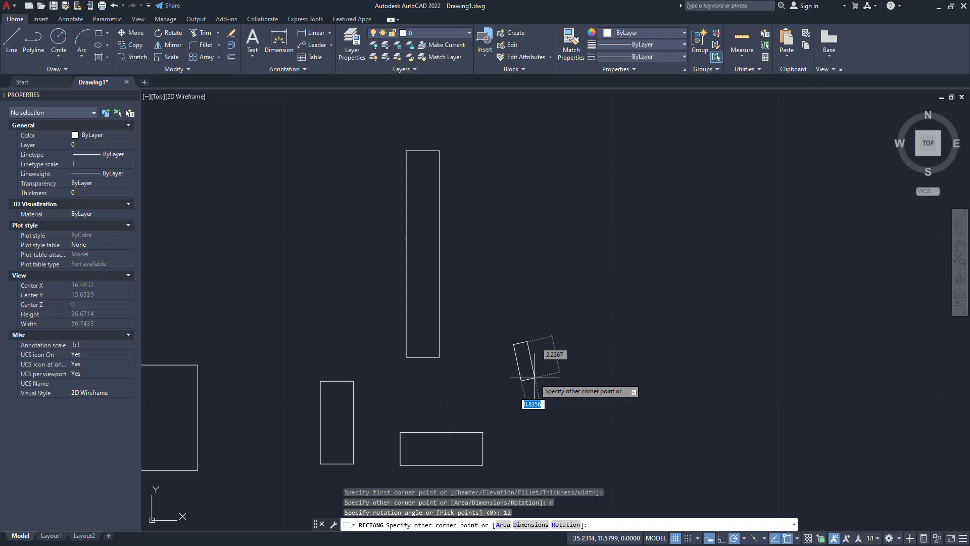
Give the rotated rectangle a length of 3 and a width of 9, and place it extending upward beside the tall rectangle
{"action": "type", "text": "d"}
{"action": "key", "text": "Return"}
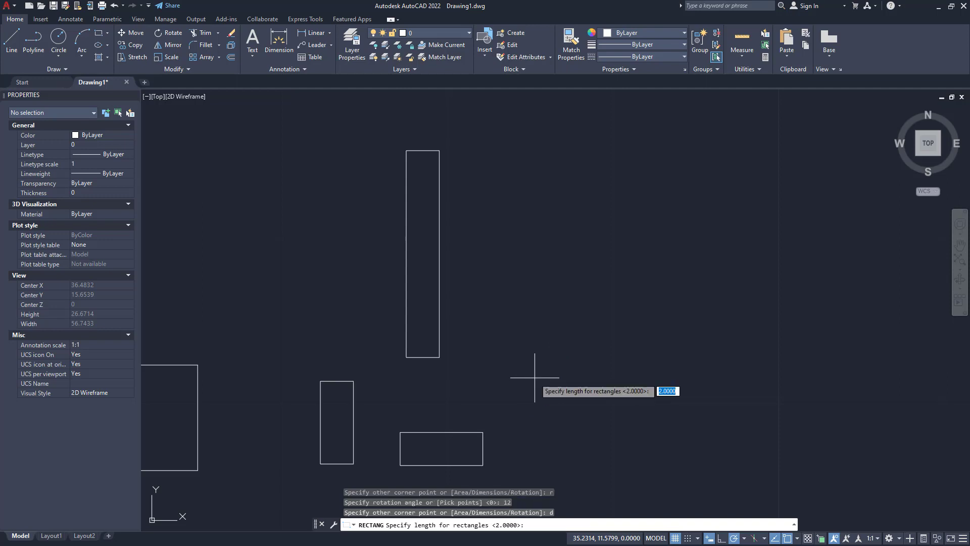
{"action": "type", "text": "3"}
{"action": "key", "text": "Return"}
{"action": "type", "text": "9"}
{"action": "key", "text": "Return"}
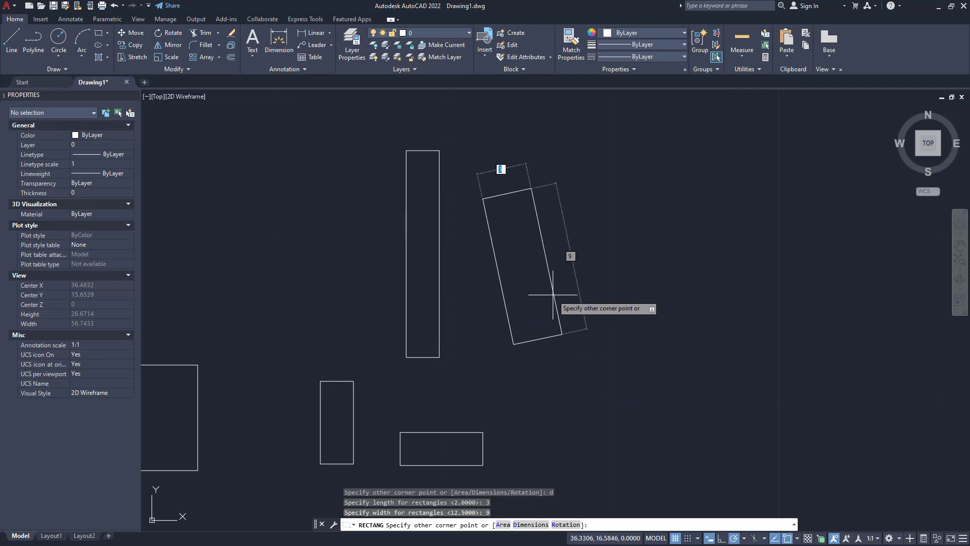
{"action": "left_click", "coordinate": [567, 256]}
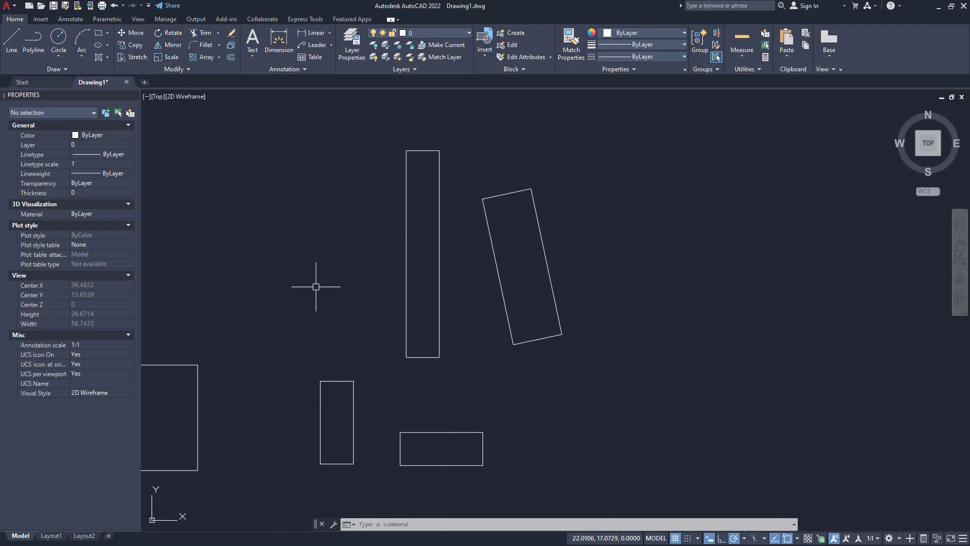
{"action": "middle_click_drag", "start_coordinate": [484, 349], "coordinate": [396, 347]}
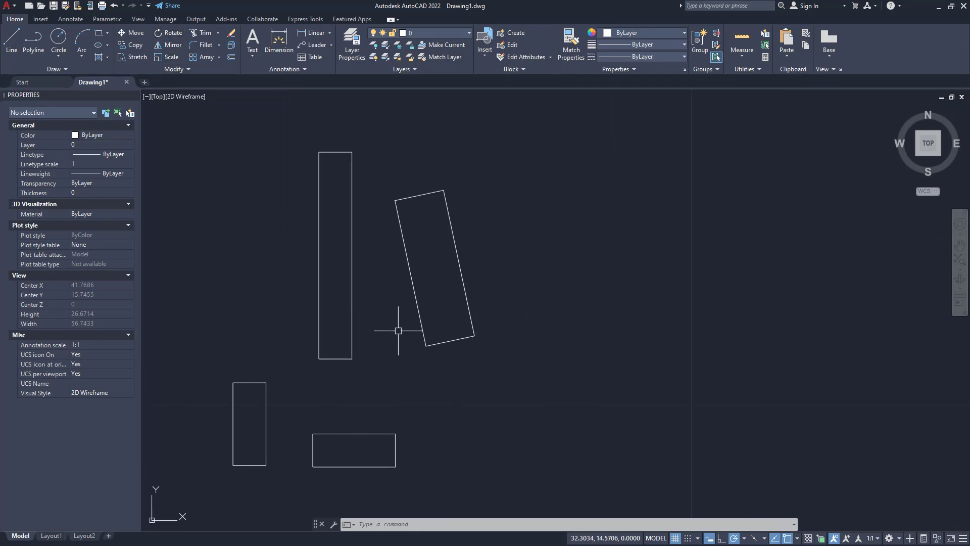
{"action": "mouse_move", "coordinate": [426, 325]}
{"action": "middle_mouse_down"}
{"action": "mouse_move", "coordinate": [403, 325]}
{"action": "mouse_move", "coordinate": [473, 270]}
{"action": "middle_mouse_up"}
{"action": "middle_click_drag", "start_coordinate": [346, 335], "coordinate": [509, 363]}
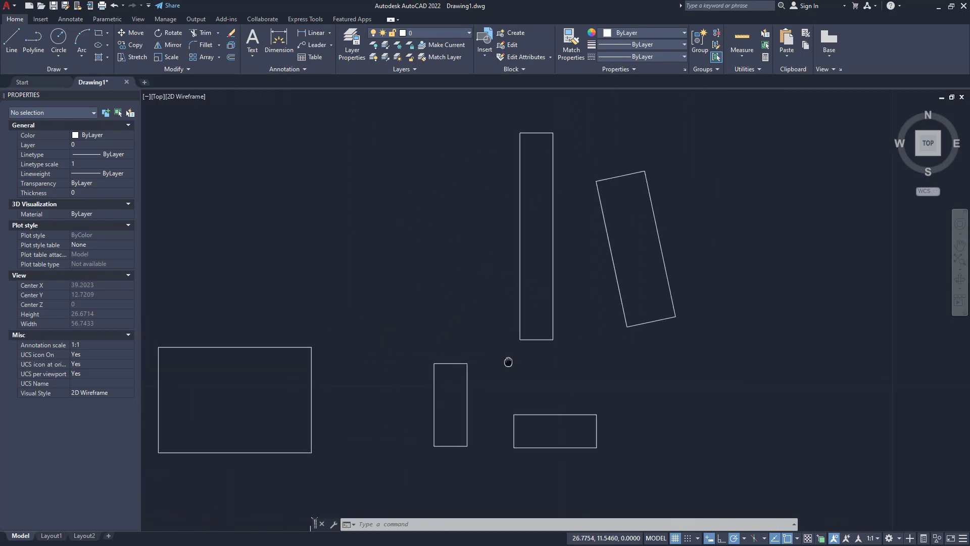
{"action": "mouse_move", "coordinate": [410, 313]}
{"action": "middle_mouse_down"}
{"action": "mouse_move", "coordinate": [449, 340]}
{"action": "mouse_move", "coordinate": [480, 342]}
{"action": "middle_mouse_up"}
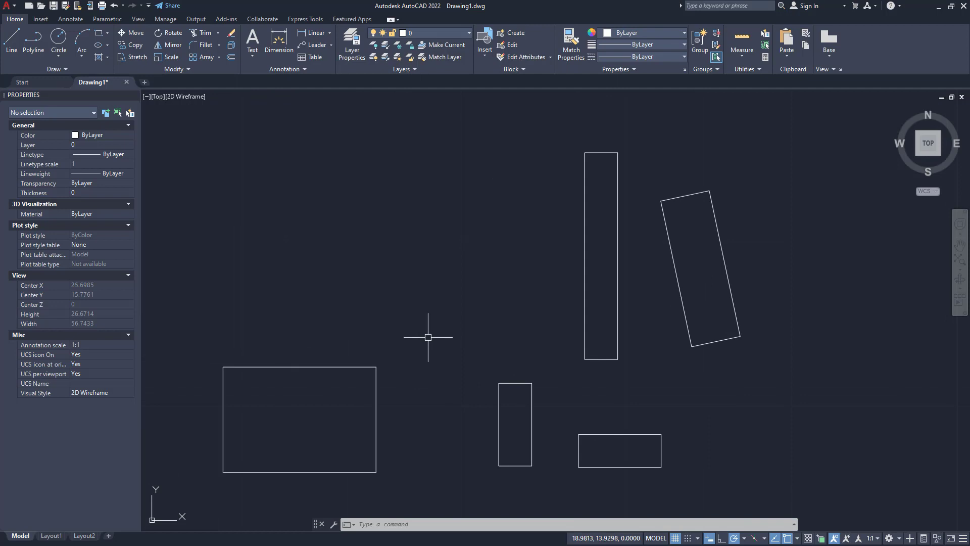
{"action": "left_click", "coordinate": [99, 34]}
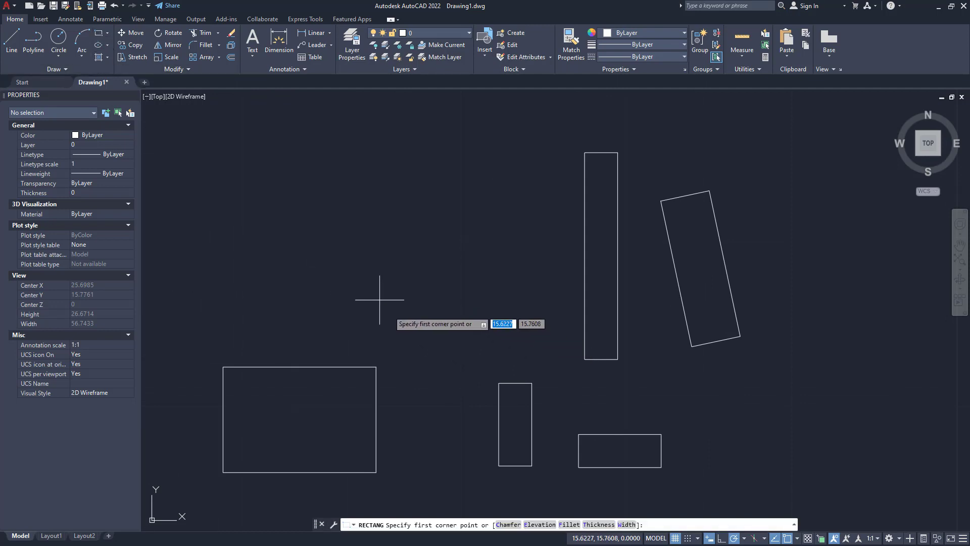
{"action": "left_click", "coordinate": [340, 271]}
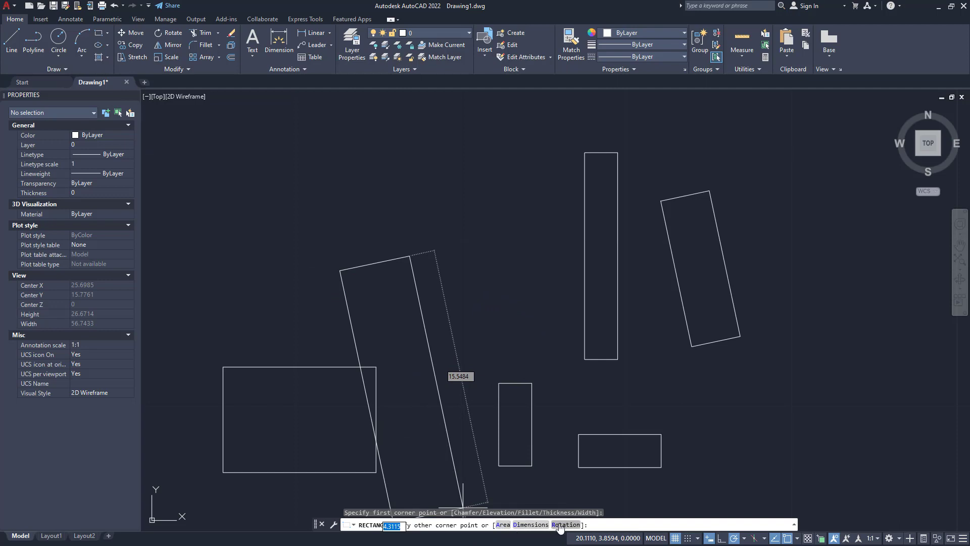
{"action": "key", "text": "Escape"}
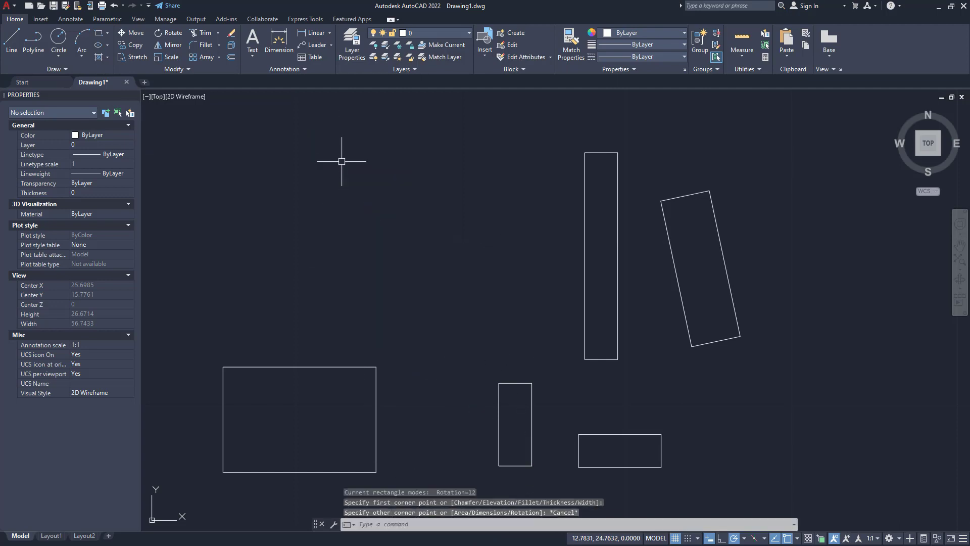
Start a new rectangle with the Chamfer option and set both chamfer distances to 1
{"action": "left_click", "coordinate": [100, 33]}
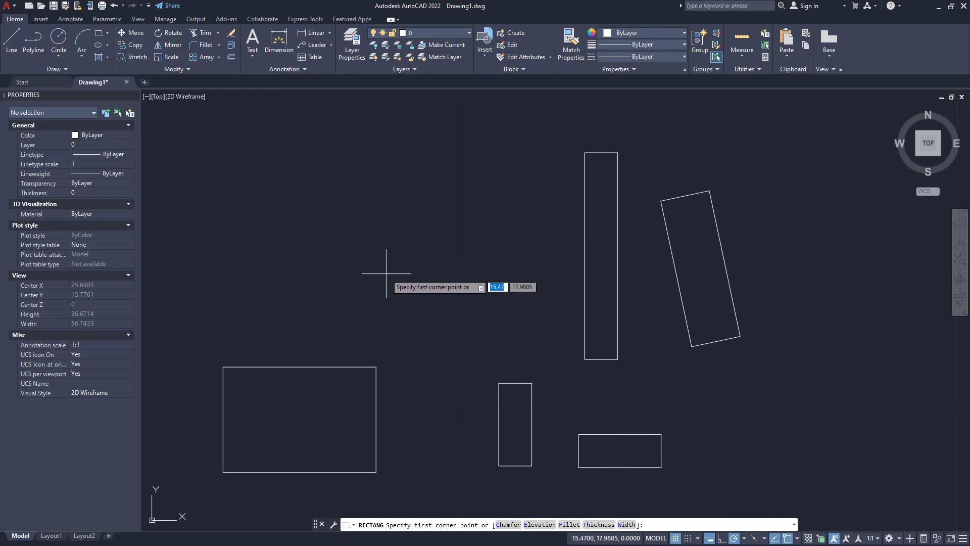
{"action": "type", "text": "c"}
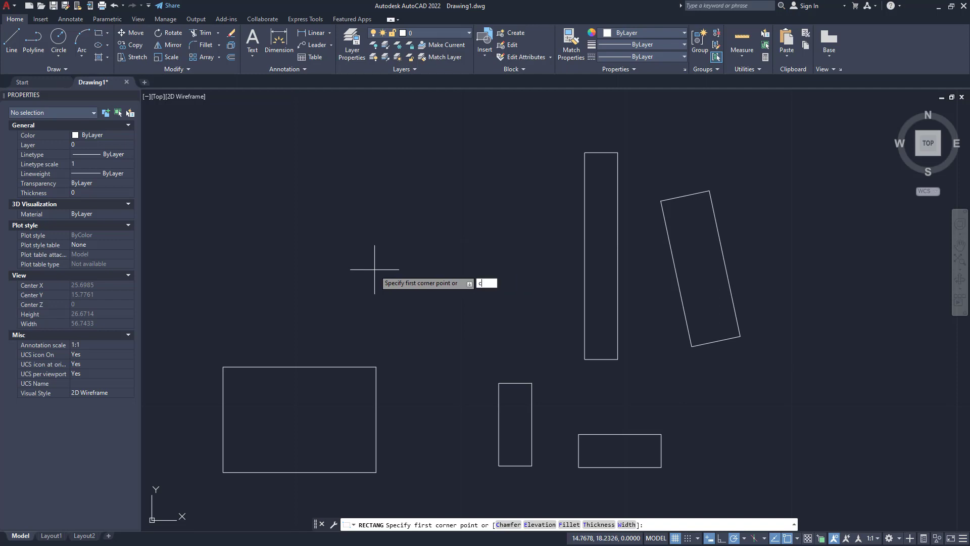
{"action": "key", "text": "Return"}
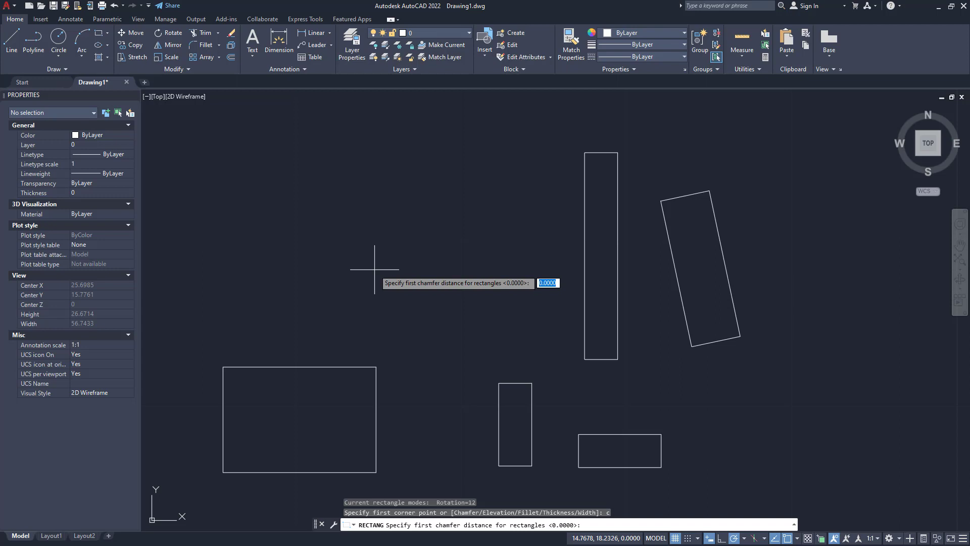
{"action": "type", "text": "1"}
{"action": "key", "text": "Return"}
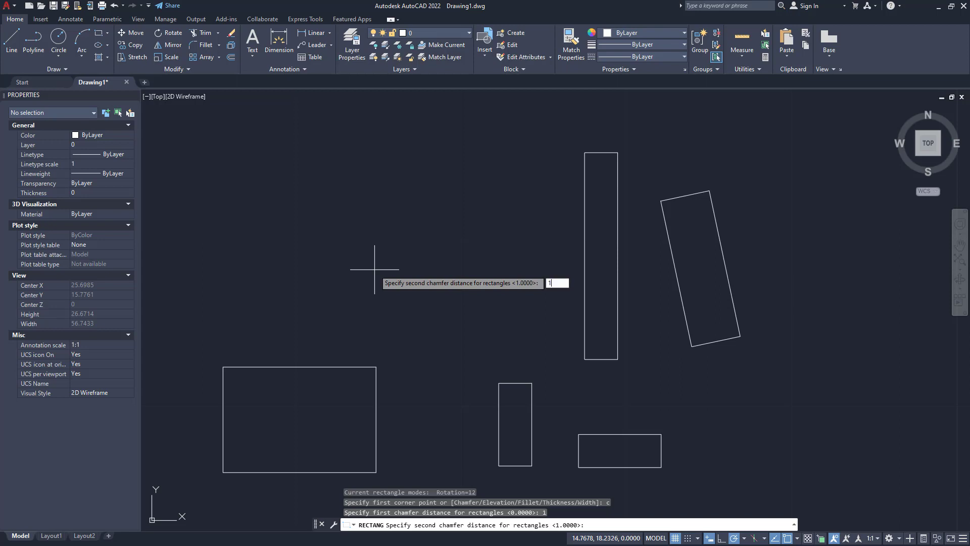
{"action": "key", "text": "Return"}
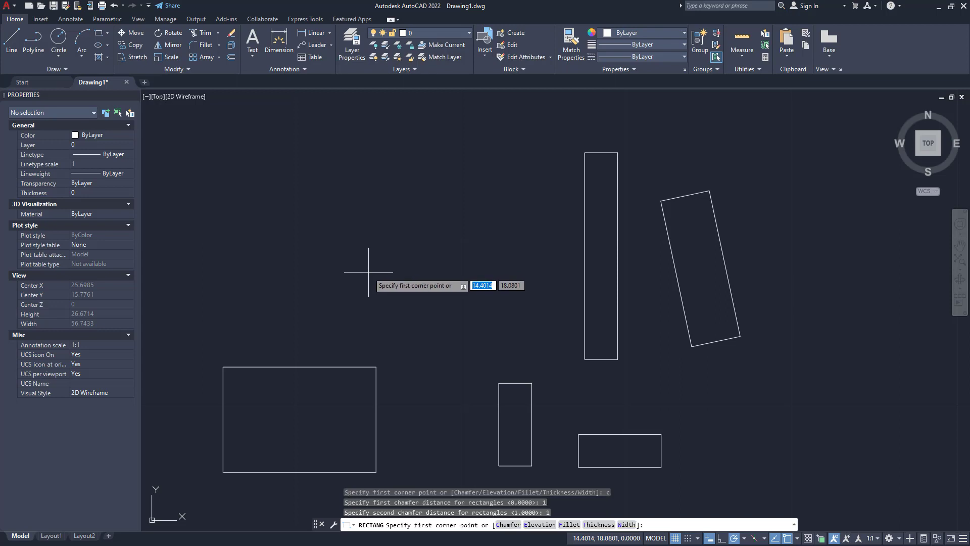
Place the chamfered rectangle's first corner above the large rectangle and set its rotation angle to 0
{"action": "left_click", "coordinate": [293, 275]}
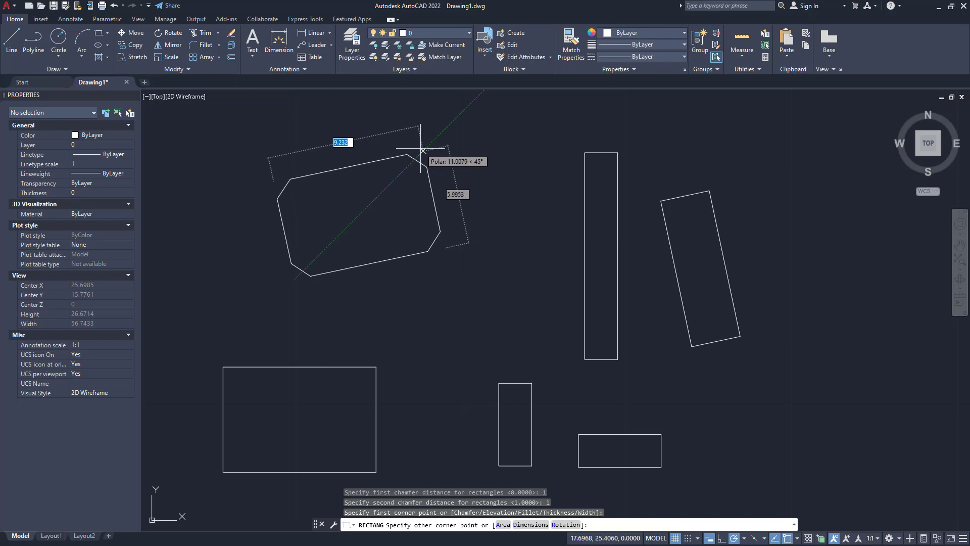
{"action": "left_click", "coordinate": [559, 528]}
{"action": "type", "text": "0"}
{"action": "key", "text": "Return"}
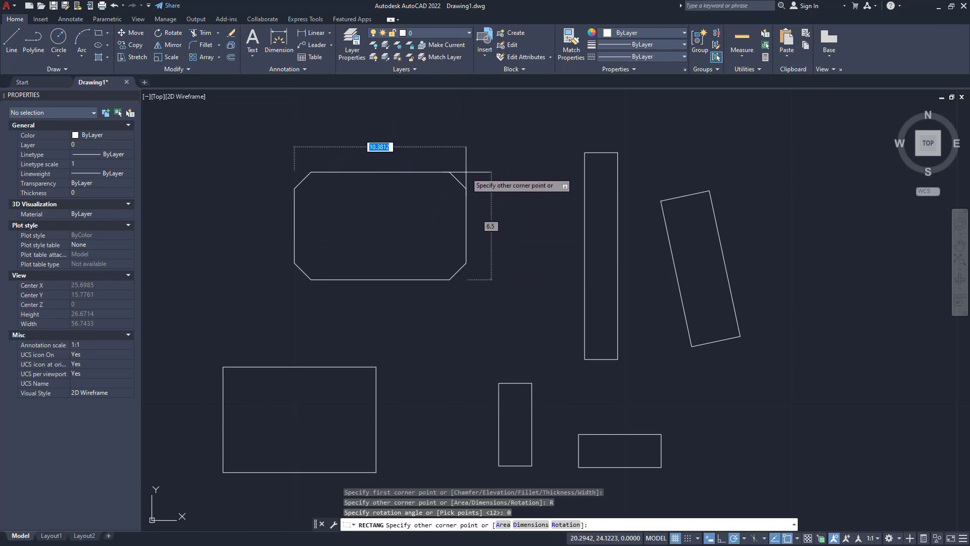
Give the chamfered rectangle a length of 10 and a width of 4, and place it above the large rectangle
{"action": "type", "text": "d"}
{"action": "key", "text": "Return"}
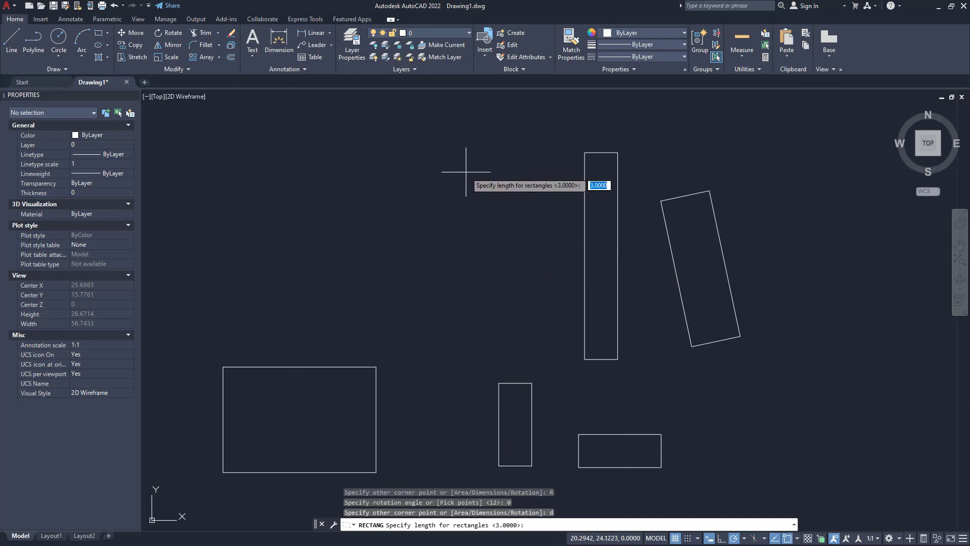
{"action": "type", "text": "10"}
{"action": "key", "text": "Return"}
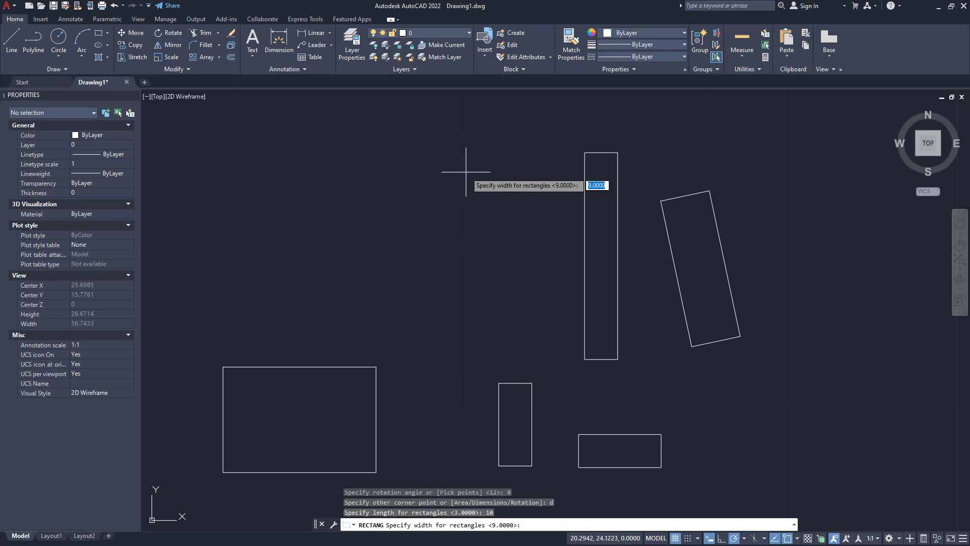
{"action": "type", "text": "4"}
{"action": "key", "text": "Return"}
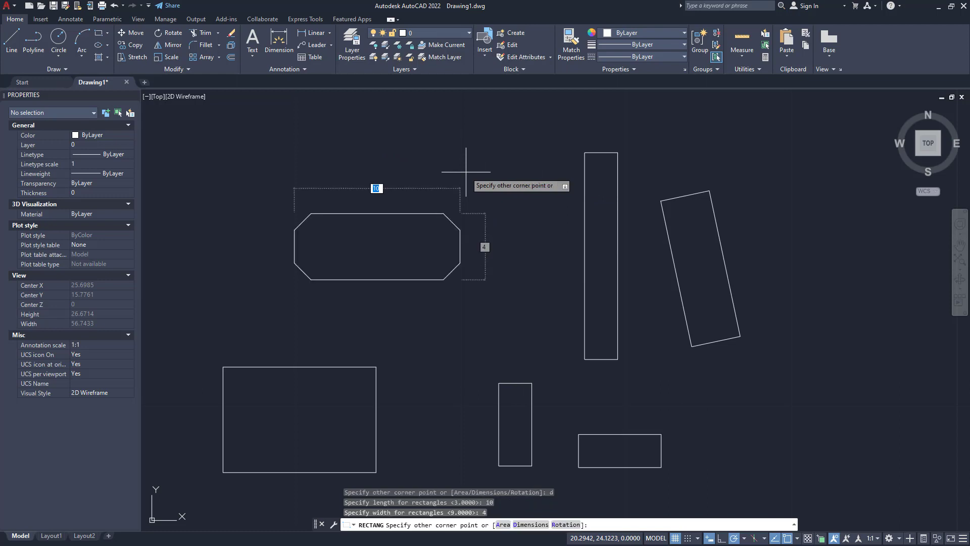
{"action": "left_click", "coordinate": [465, 171]}
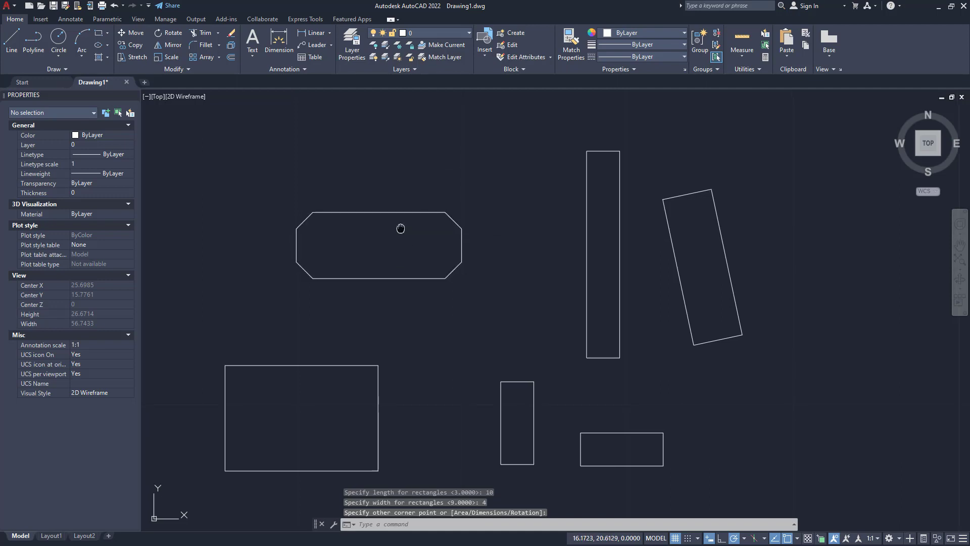
Examine the chamfered rectangle's corners up close and look over the drawn rectangles
{"action": "scroll", "coordinate": [466, 205], "scroll_direction": "up", "scroll_amount": 4}
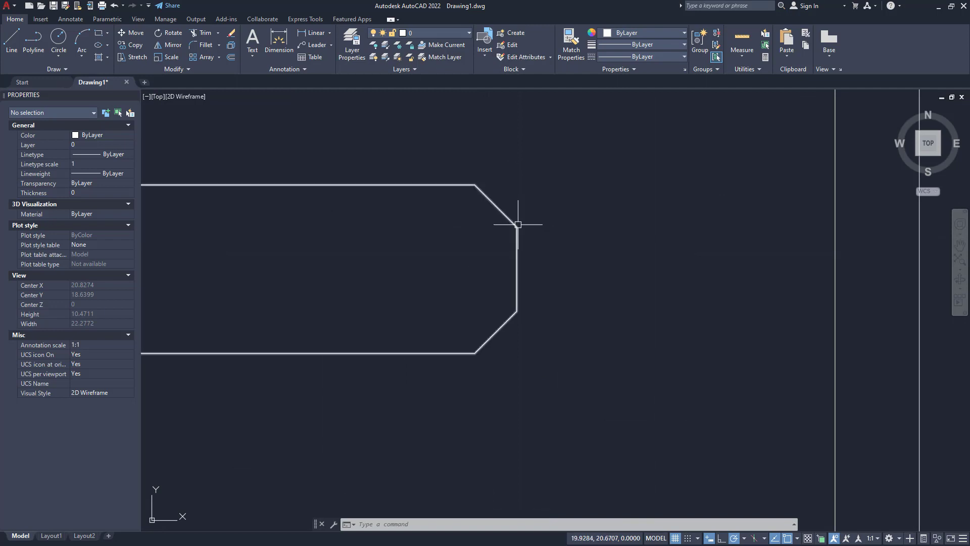
{"action": "scroll", "coordinate": [563, 206], "scroll_direction": "down", "scroll_amount": 4}
{"action": "middle_click_drag", "start_coordinate": [464, 271], "coordinate": [396, 266]}
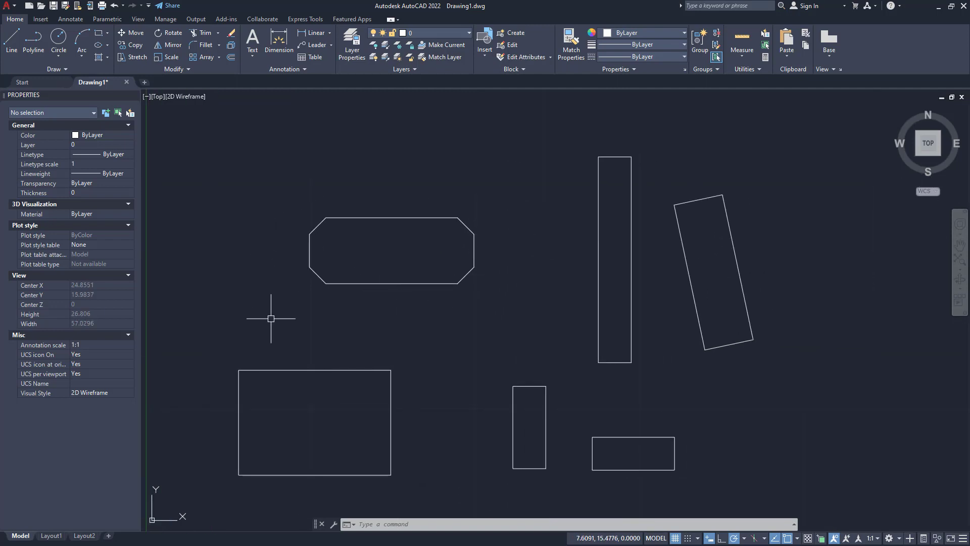
{"action": "mouse_move", "coordinate": [317, 308]}
{"action": "middle_mouse_down"}
{"action": "mouse_move", "coordinate": [373, 252]}
{"action": "mouse_move", "coordinate": [351, 226]}
{"action": "middle_mouse_up"}
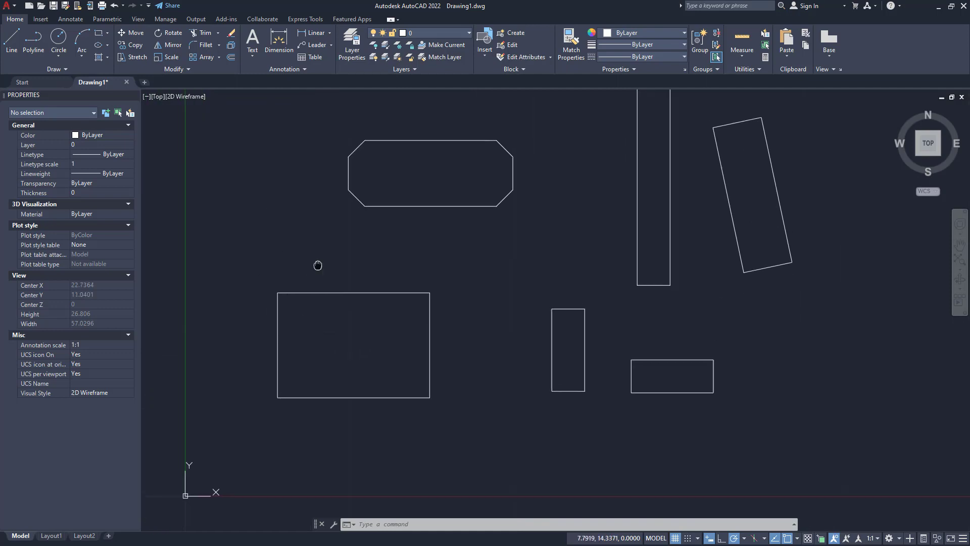
{"action": "middle_click_drag", "start_coordinate": [319, 266], "coordinate": [455, 397]}
{"action": "mouse_move", "coordinate": [523, 384]}
{"action": "middle_mouse_down"}
{"action": "mouse_move", "coordinate": [343, 414]}
{"action": "mouse_move", "coordinate": [372, 403]}
{"action": "mouse_move", "coordinate": [223, 361]}
{"action": "middle_mouse_up"}
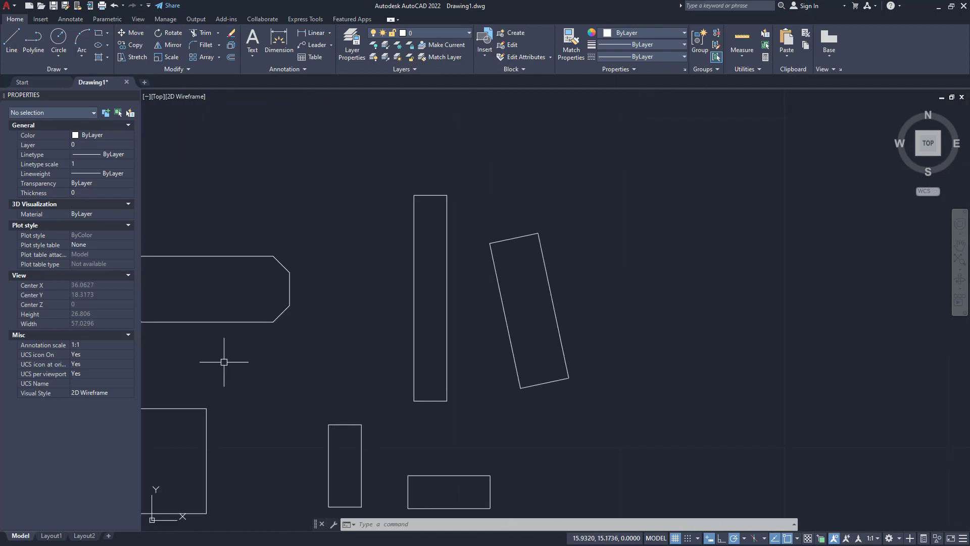
{"action": "middle_click_drag", "start_coordinate": [350, 303], "coordinate": [471, 282]}
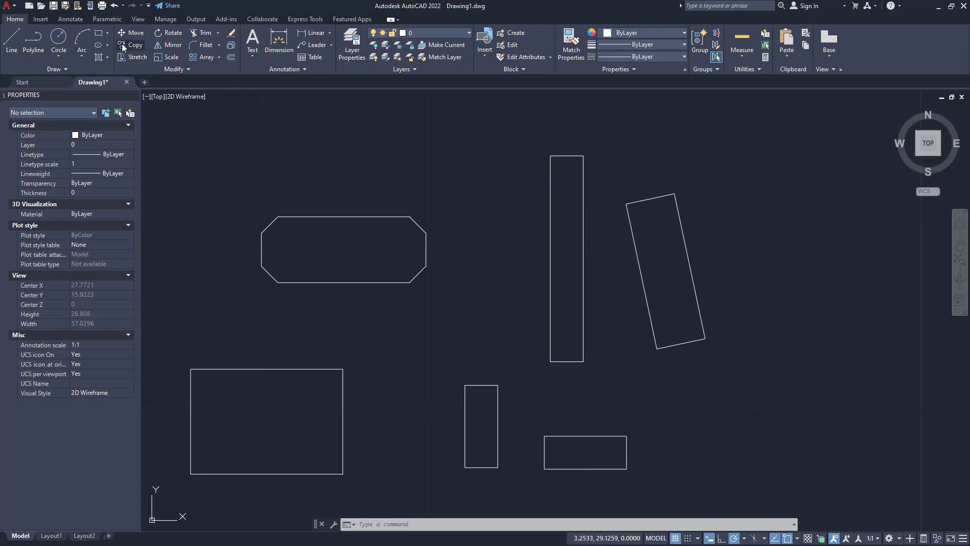
Draw a rectangle with the elevation set to 1 by picking two opposite corners beside the rotated rectangle
{"action": "left_click", "coordinate": [101, 34]}
{"action": "middle_click_drag", "start_coordinate": [467, 349], "coordinate": [304, 311]}
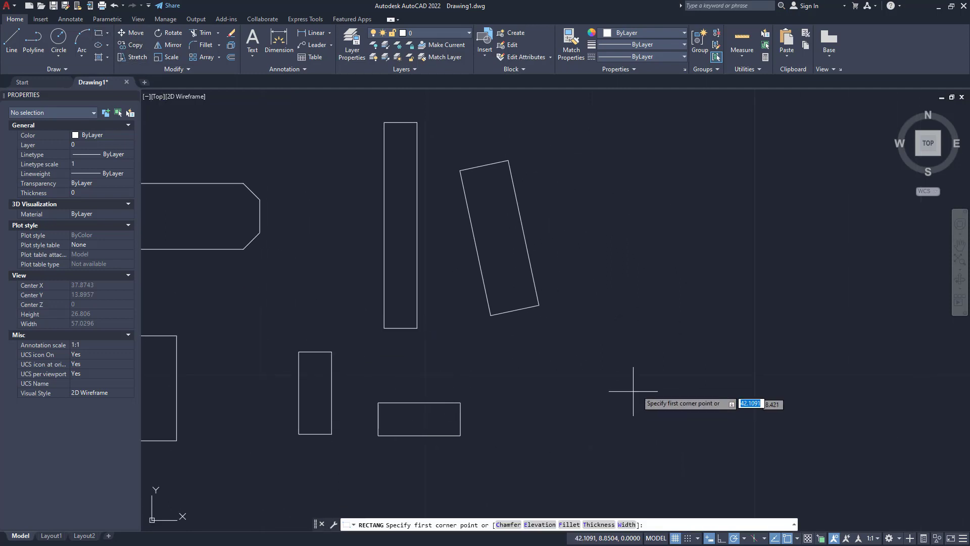
{"action": "type", "text": "e"}
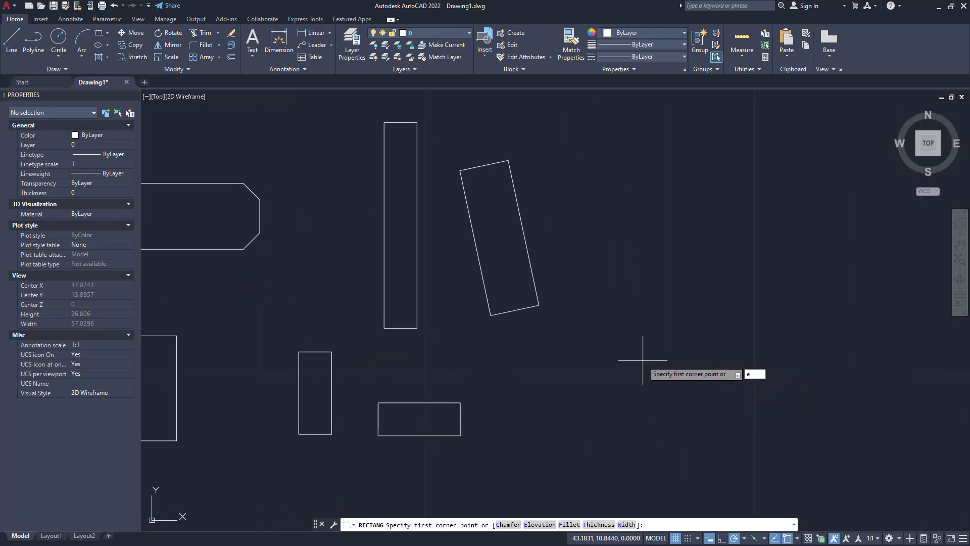
{"action": "key", "text": "Return"}
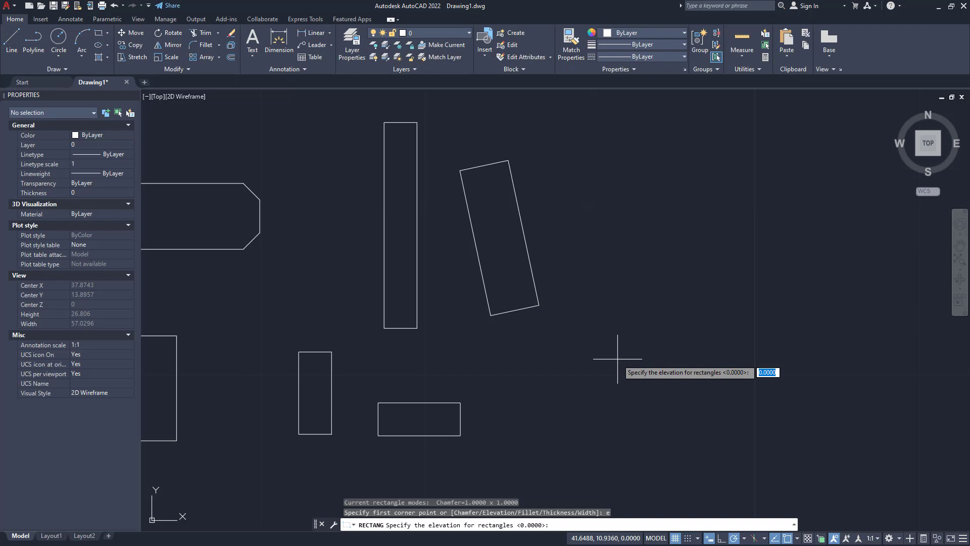
{"action": "type", "text": "1"}
{"action": "key", "text": "Return"}
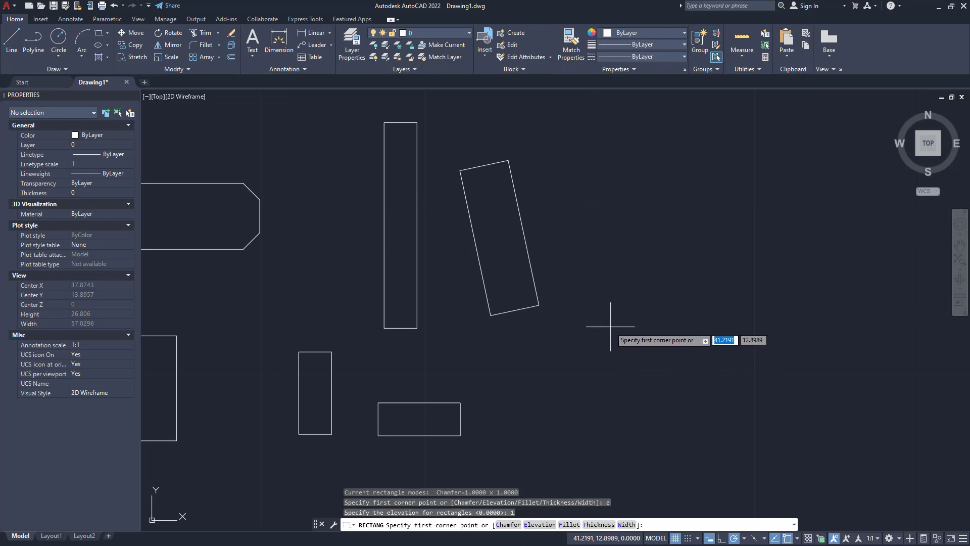
{"action": "left_click", "coordinate": [610, 323]}
{"action": "left_click", "coordinate": [695, 254]}
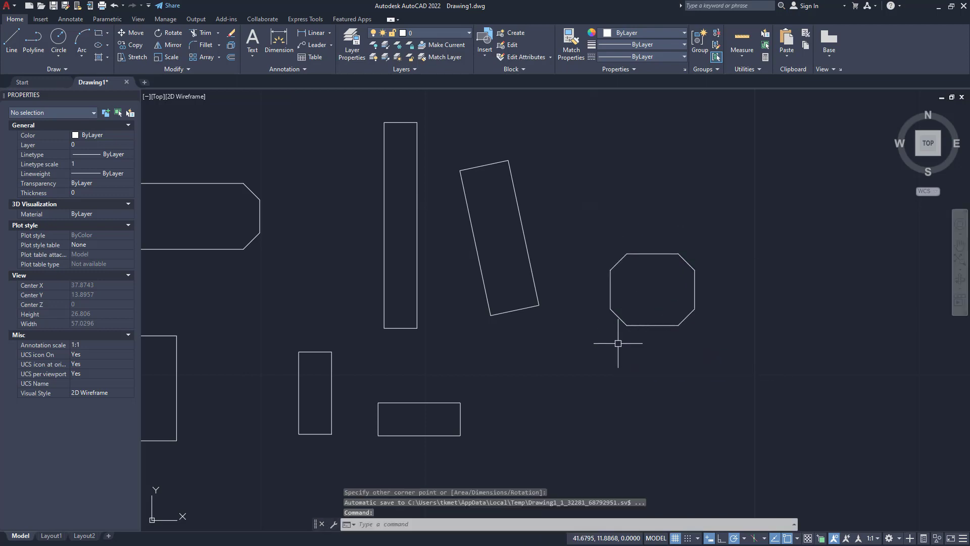
Switch to the front view and compare the elevation properties of the new octagonal rectangle and the long chamfered rectangle
{"action": "middle_click_drag", "start_coordinate": [609, 294], "coordinate": [550, 346]}
{"action": "scroll", "coordinate": [551, 346], "scroll_direction": "down", "scroll_amount": 1}
{"action": "mouse_move", "coordinate": [446, 361]}
{"action": "middle_mouse_down"}
{"action": "mouse_move", "coordinate": [455, 335]}
{"action": "mouse_move", "coordinate": [513, 278]}
{"action": "middle_mouse_up"}
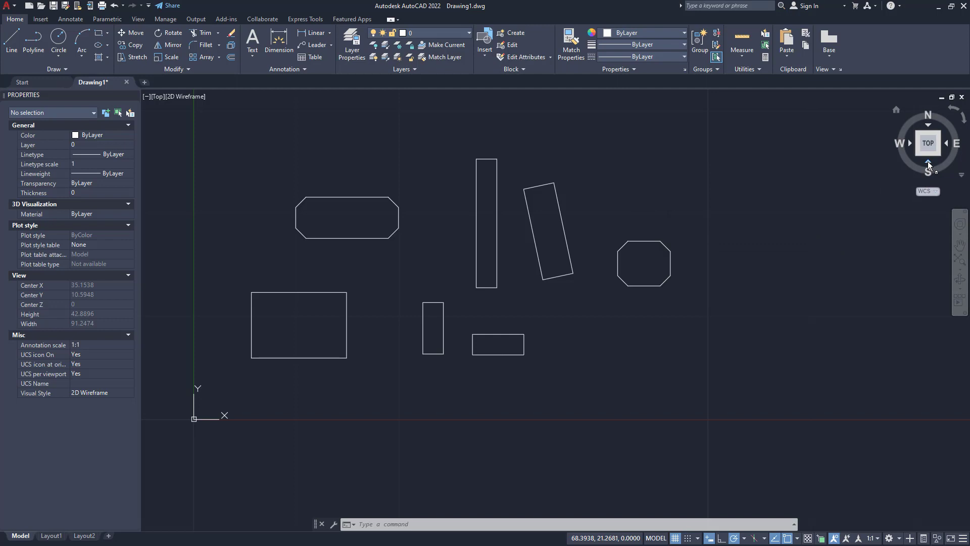
{"action": "left_click", "coordinate": [927, 161]}
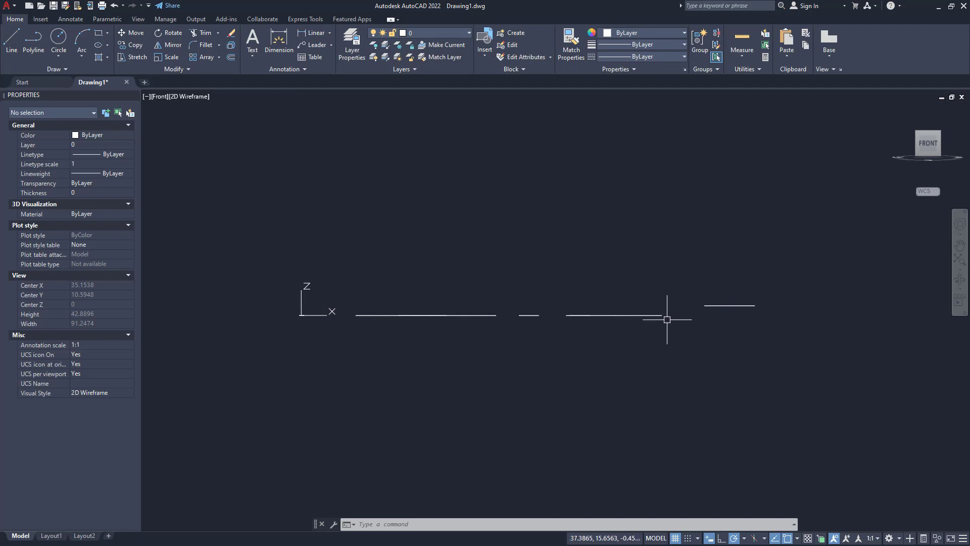
{"action": "left_click", "coordinate": [719, 305]}
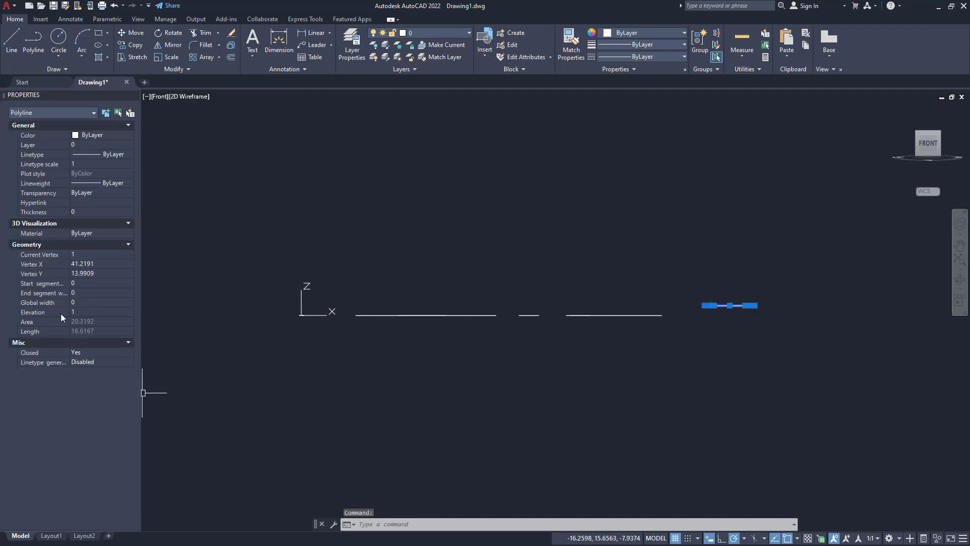
{"action": "left_click", "coordinate": [78, 311]}
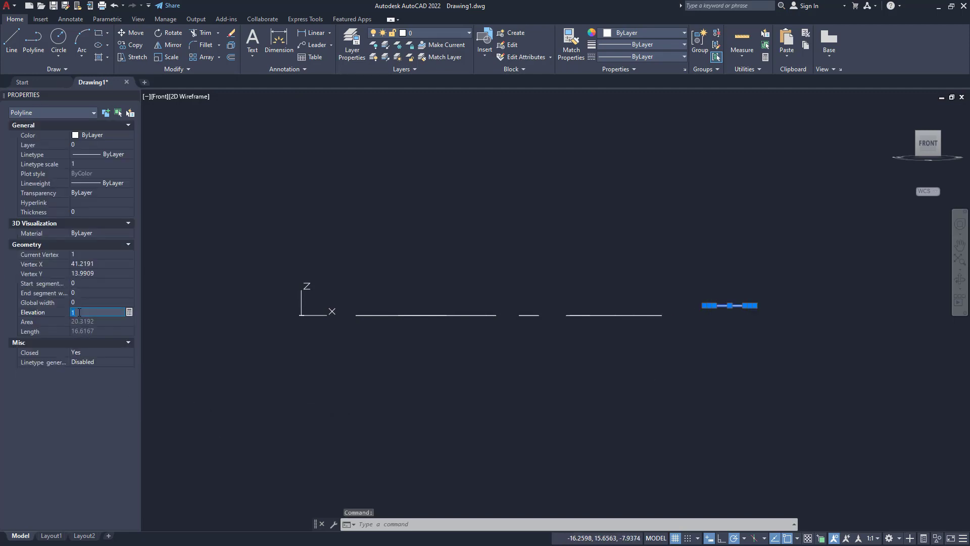
{"action": "left_click", "coordinate": [247, 349]}
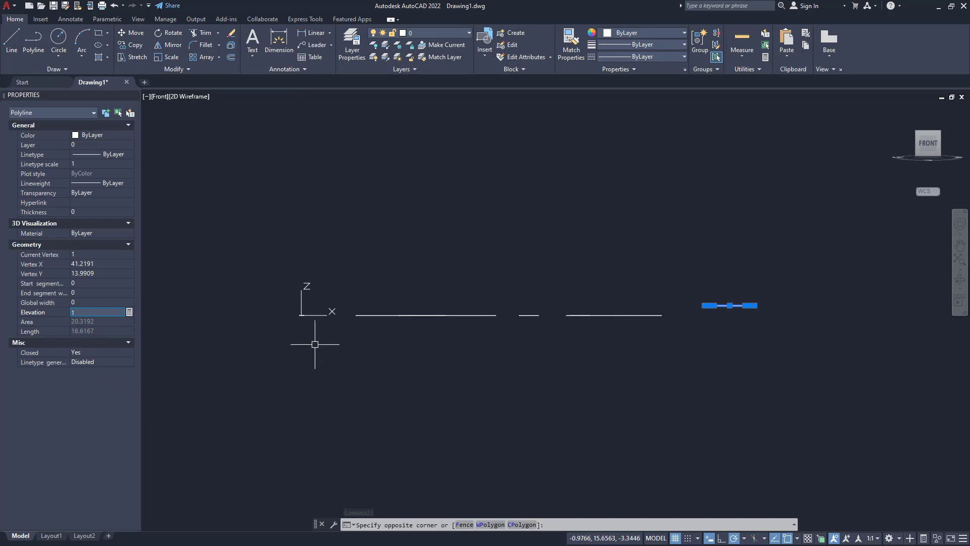
{"action": "key", "text": "Escape"}
{"action": "key", "text": "Escape"}
{"action": "left_click", "coordinate": [427, 314]}
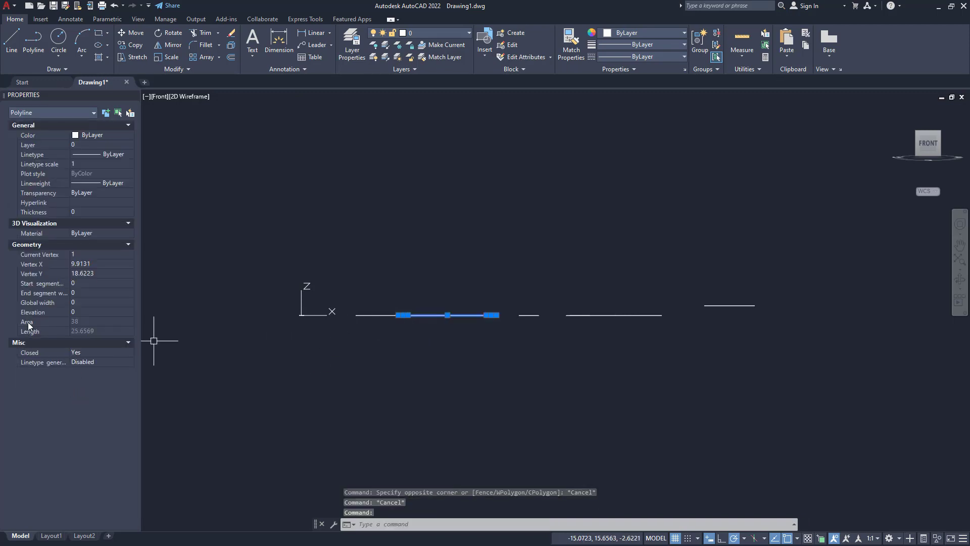
{"action": "key", "text": "Escape"}
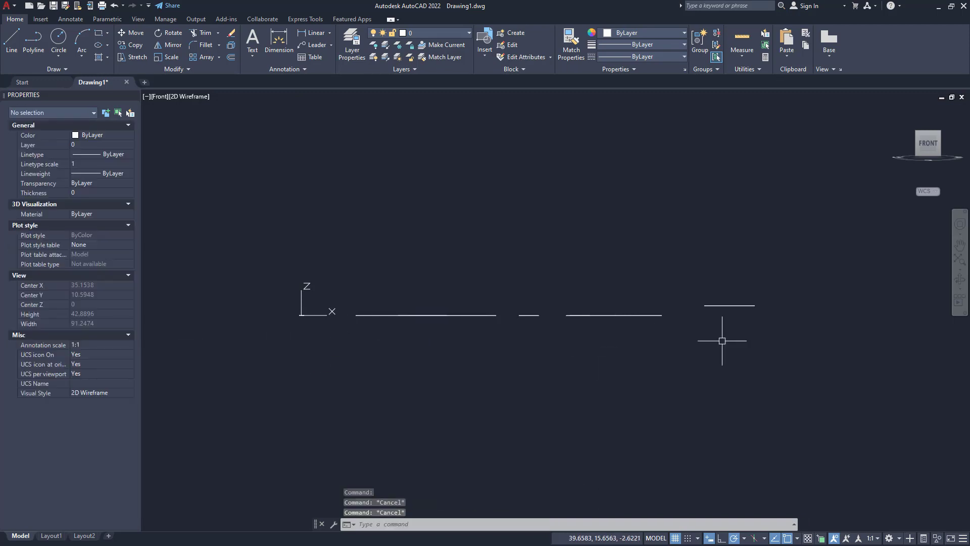
Try setting the octagonal rectangle's elevation to 0 in its properties, and undo the change
{"action": "left_click", "coordinate": [748, 305]}
{"action": "left_click", "coordinate": [79, 312]}
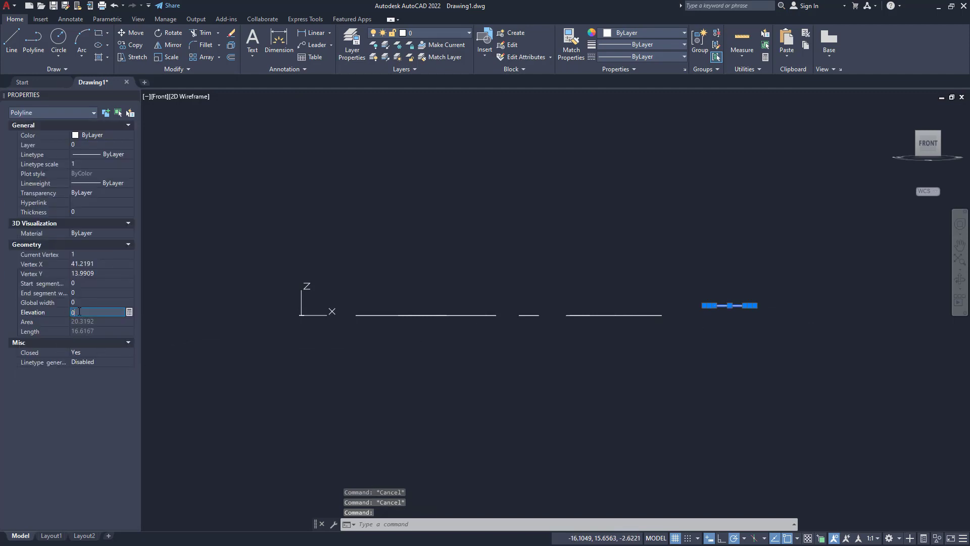
{"action": "type", "text": "0"}
{"action": "key", "text": "Return"}
{"action": "key", "text": "Escape"}
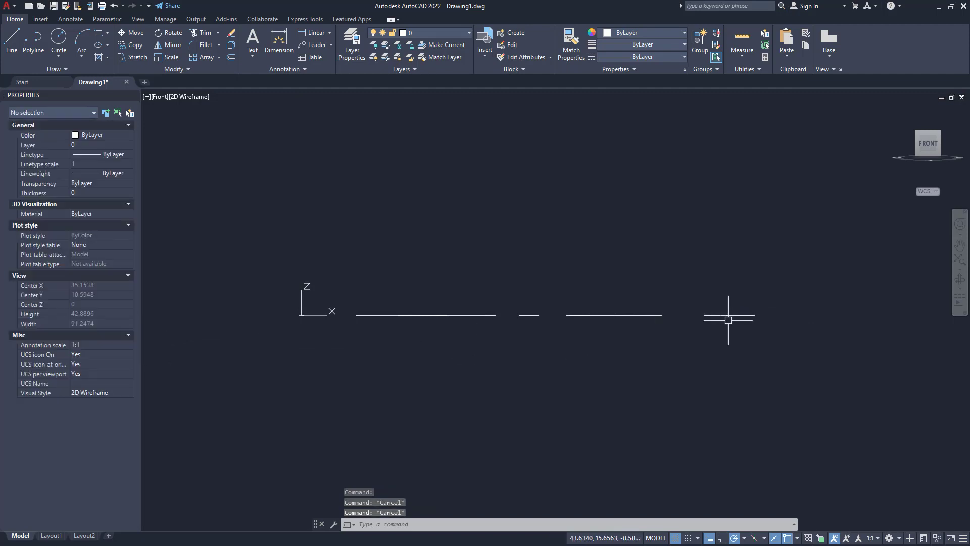
{"action": "middle_click_drag", "start_coordinate": [672, 342], "coordinate": [657, 346], "text": "shift"}
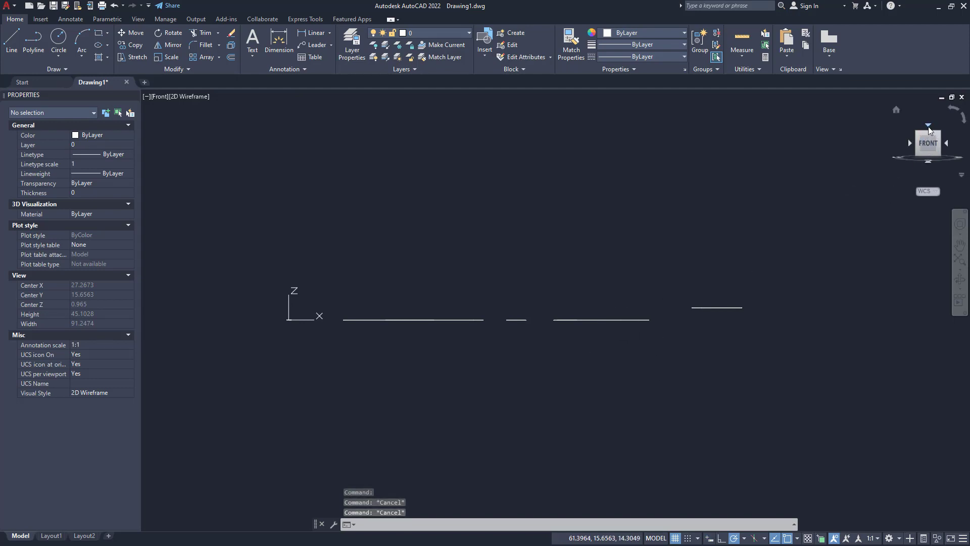
Return to the top view and draw a rectangle about 14.5 by 5.9 beside the octagonal one, with both chamfer distances set to 0
{"action": "left_click", "coordinate": [929, 126]}
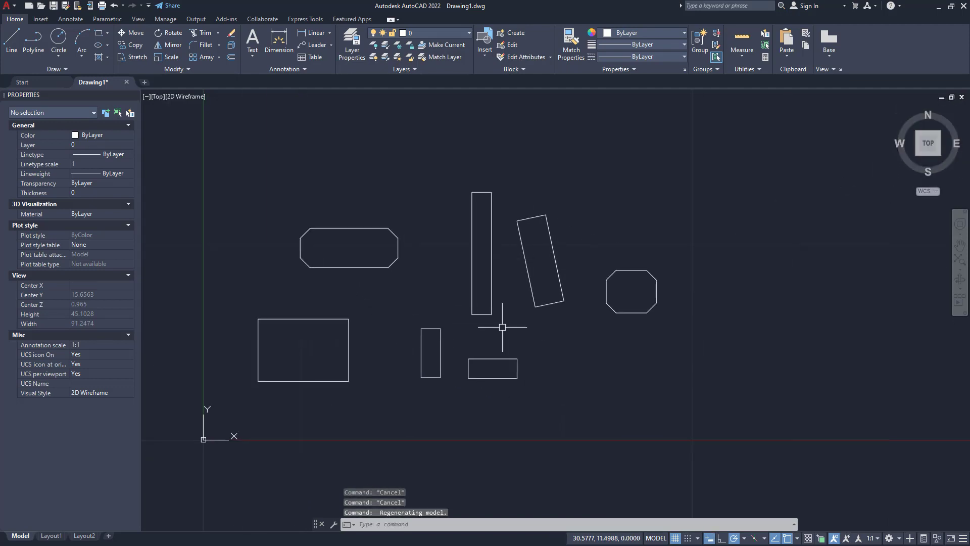
{"action": "type", "text": "REC"}
{"action": "key", "text": "Return"}
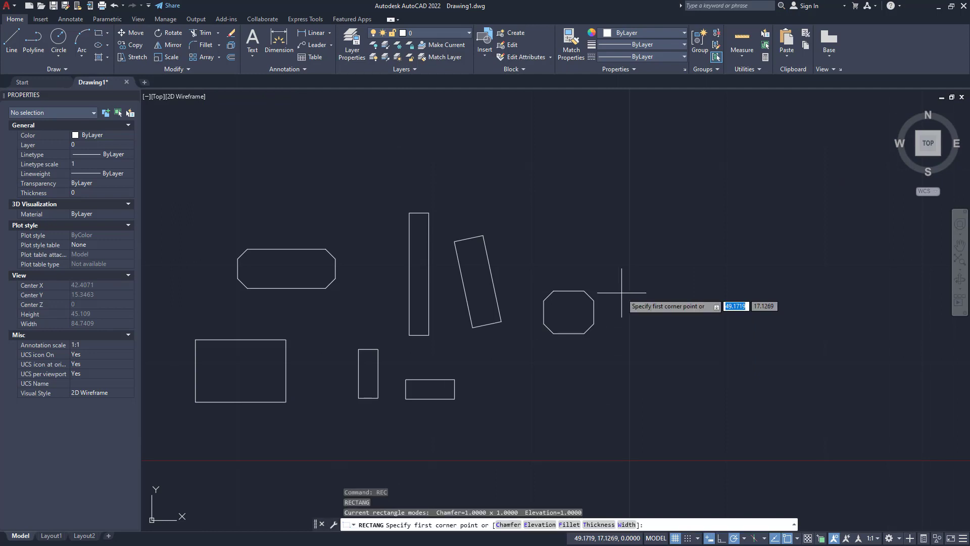
{"action": "mouse_move", "coordinate": [592, 237]}
{"action": "middle_mouse_down"}
{"action": "mouse_move", "coordinate": [574, 258]}
{"action": "mouse_move", "coordinate": [516, 282]}
{"action": "middle_mouse_up"}
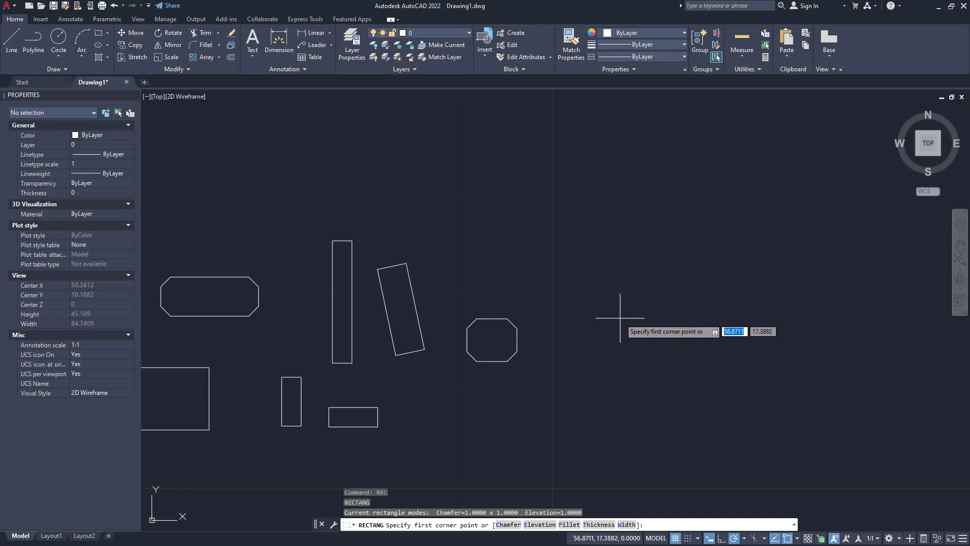
{"action": "type", "text": "c"}
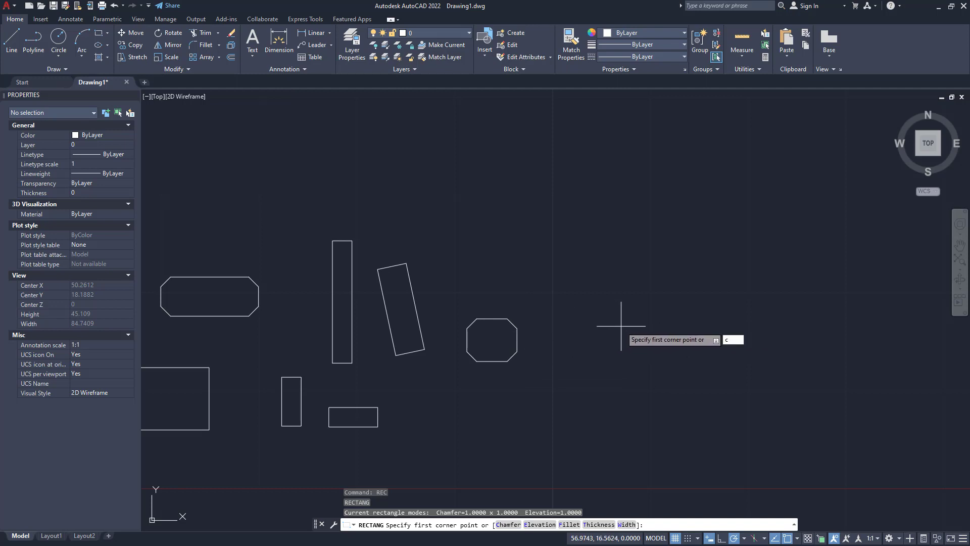
{"action": "key", "text": "Return"}
{"action": "type", "text": "0"}
{"action": "key", "text": "Return"}
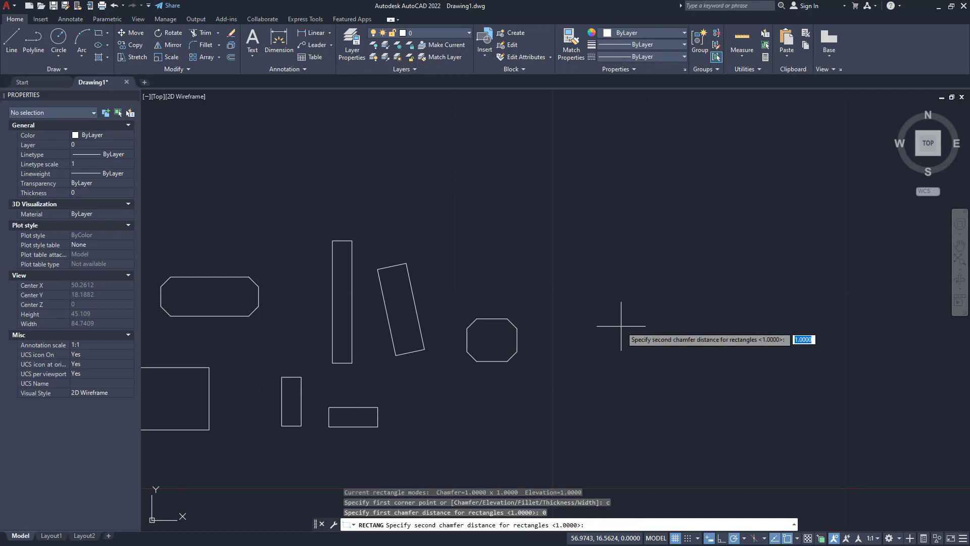
{"action": "type", "text": "0"}
{"action": "key", "text": "Return"}
{"action": "left_click", "coordinate": [592, 348]}
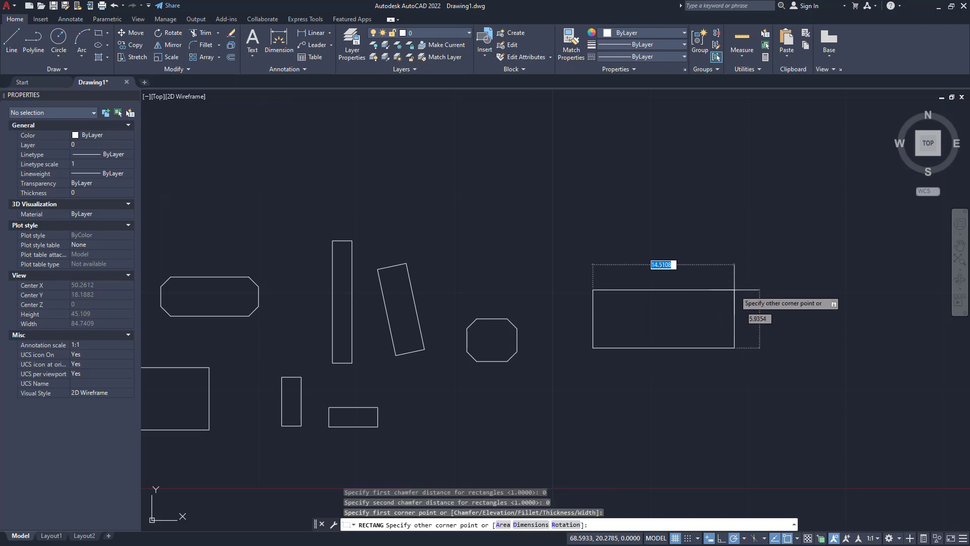
{"action": "left_click", "coordinate": [734, 290]}
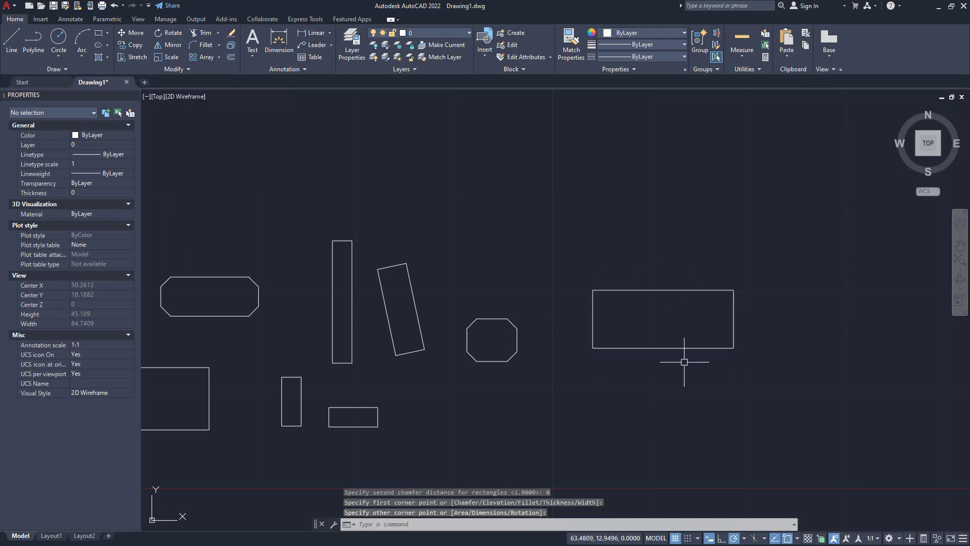
Draw a rectangle with a fillet radius of 1 above the plain rectangle
{"action": "middle_click_drag", "start_coordinate": [671, 323], "coordinate": [631, 347]}
{"action": "type", "text": "rec"}
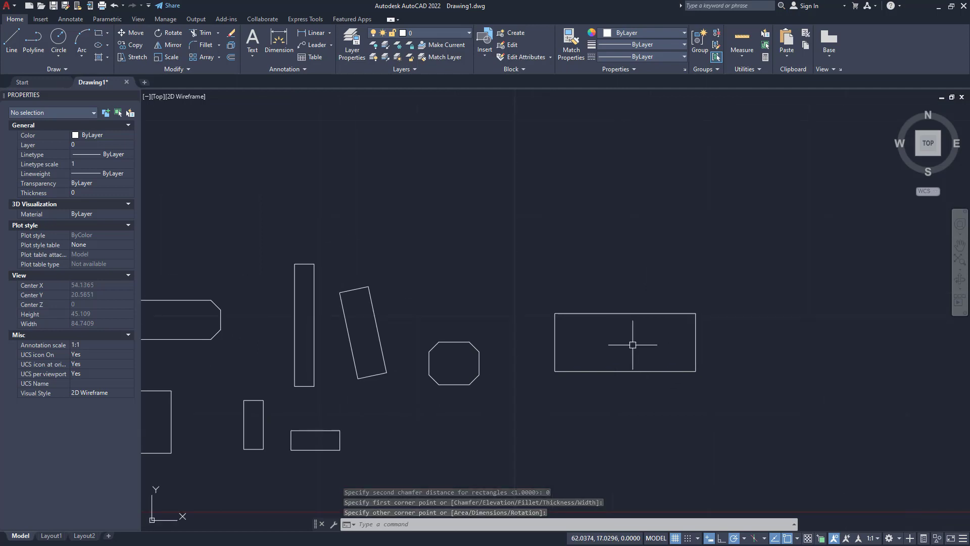
{"action": "key", "text": "Return"}
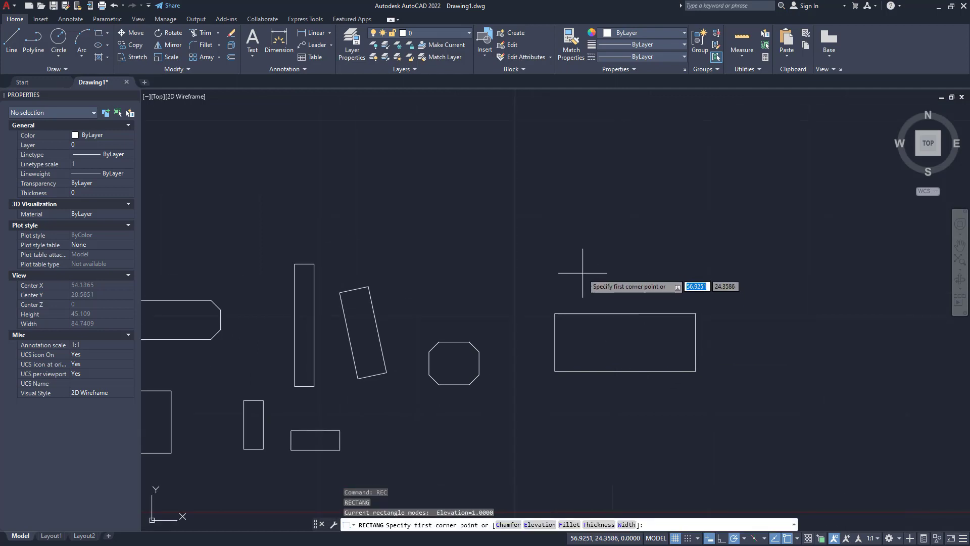
{"action": "type", "text": "f"}
{"action": "key", "text": "Return"}
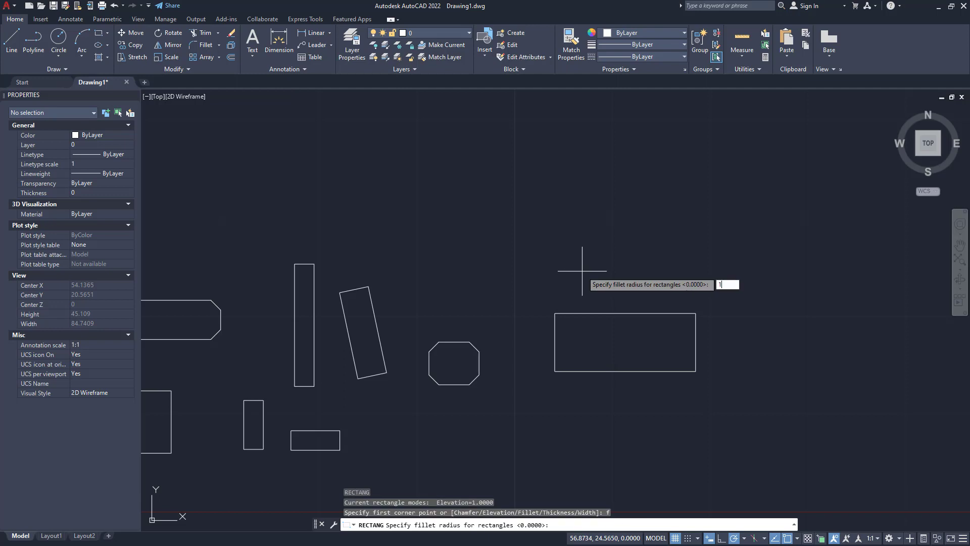
{"action": "key", "text": "Return"}
{"action": "left_click", "coordinate": [550, 270]}
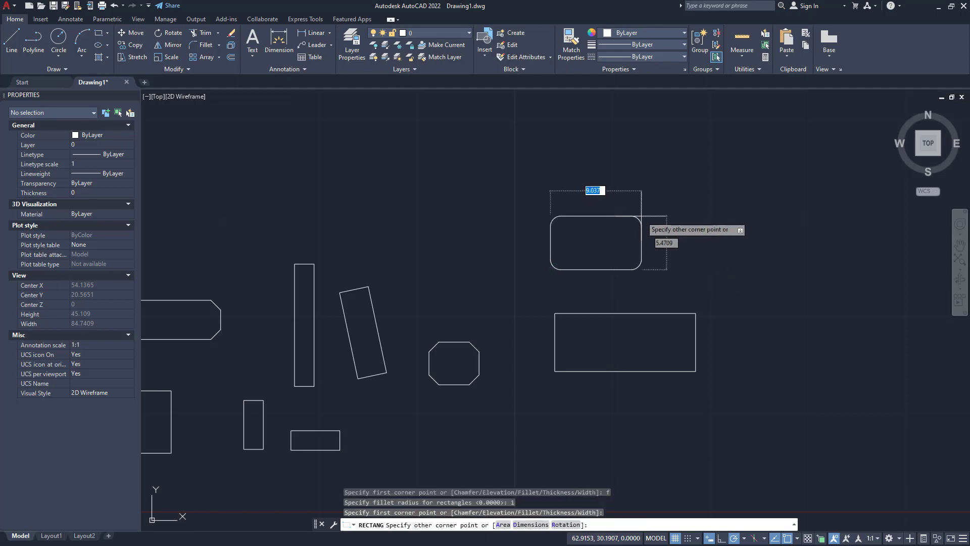
Draw a circle from the centre of the filleted rectangle's upper-right arc, check its radius in the properties, and delete the circle
{"action": "scroll", "coordinate": [623, 219], "scroll_direction": "up", "scroll_amount": 5}
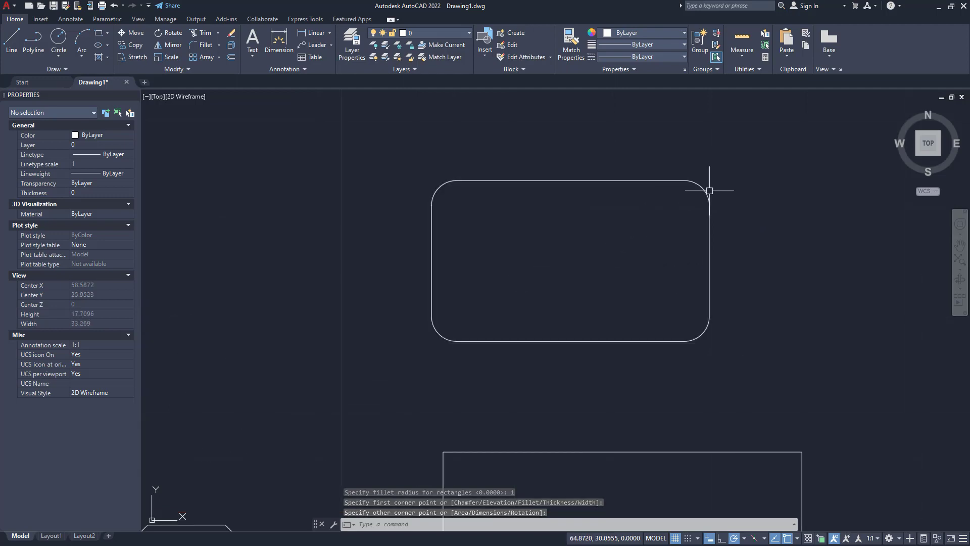
{"action": "left_click", "coordinate": [693, 191]}
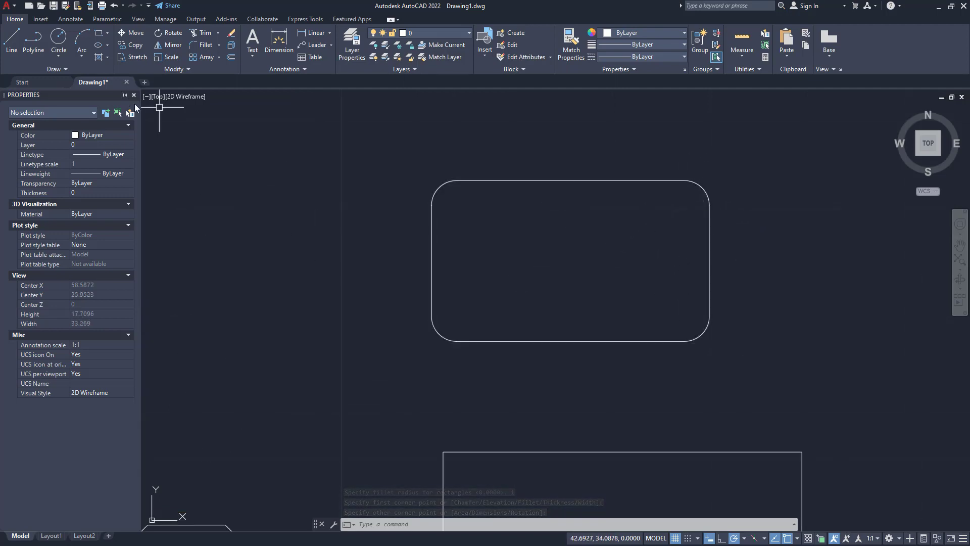
{"action": "left_click", "coordinate": [58, 36]}
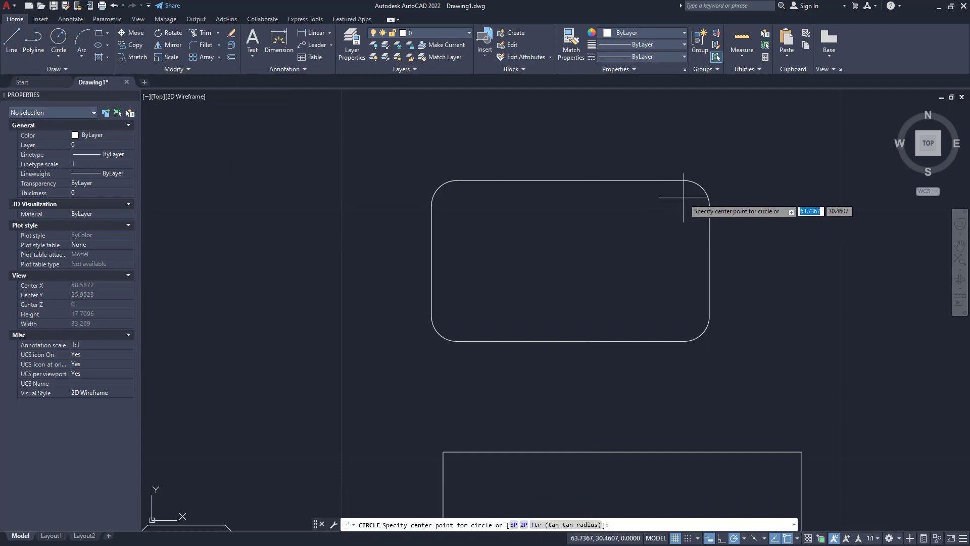
{"action": "left_click", "coordinate": [684, 205]}
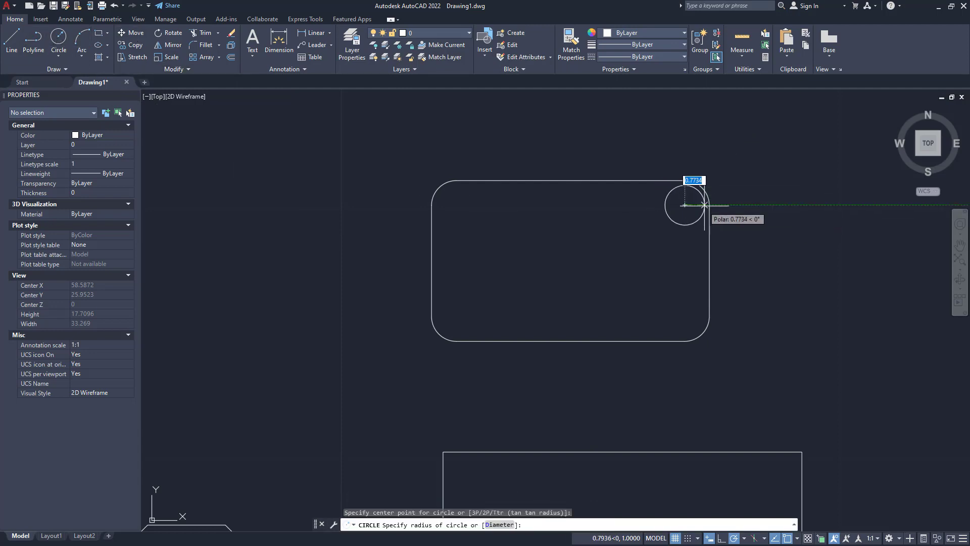
{"action": "left_click", "coordinate": [691, 198]}
{"action": "left_click", "coordinate": [673, 228]}
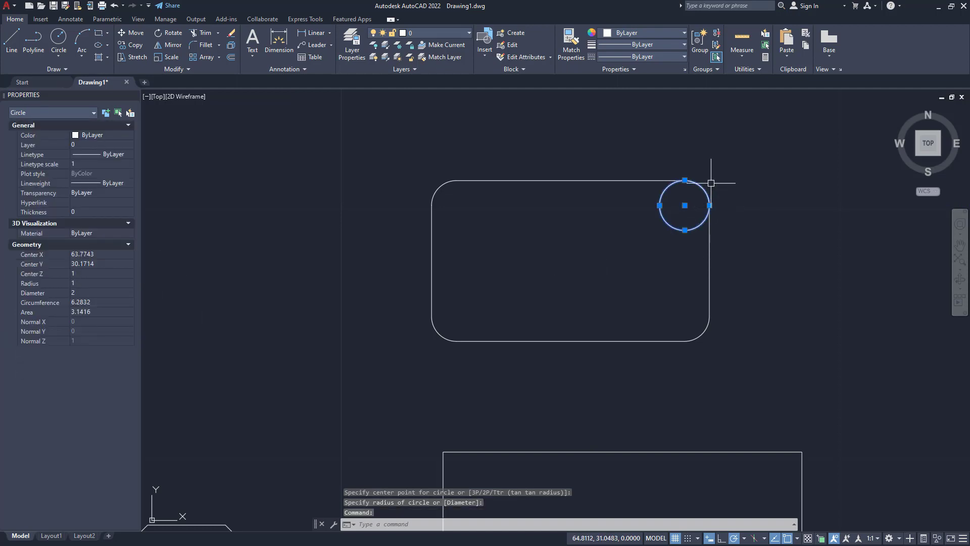
{"action": "key", "text": "Delete"}
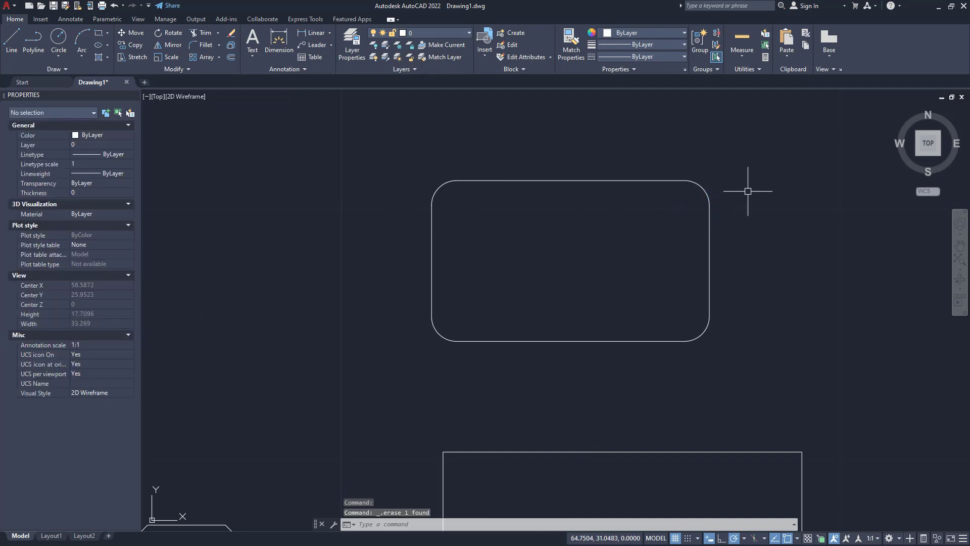
{"action": "middle_click_drag", "start_coordinate": [465, 314], "coordinate": [448, 298]}
{"action": "middle_click_drag", "start_coordinate": [515, 384], "coordinate": [441, 226]}
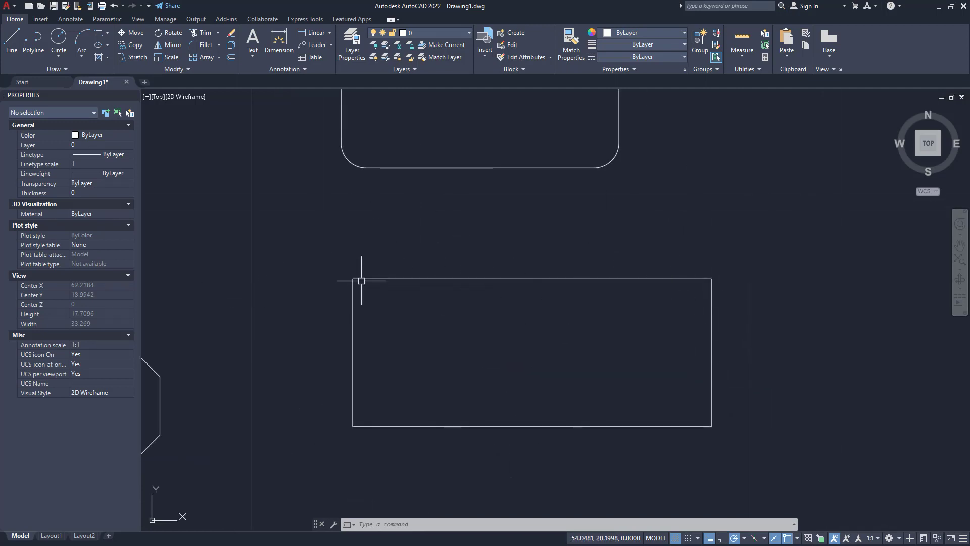
{"action": "scroll", "coordinate": [498, 363], "scroll_direction": "down", "scroll_amount": 2}
{"action": "middle_click_drag", "start_coordinate": [499, 363], "coordinate": [381, 369]}
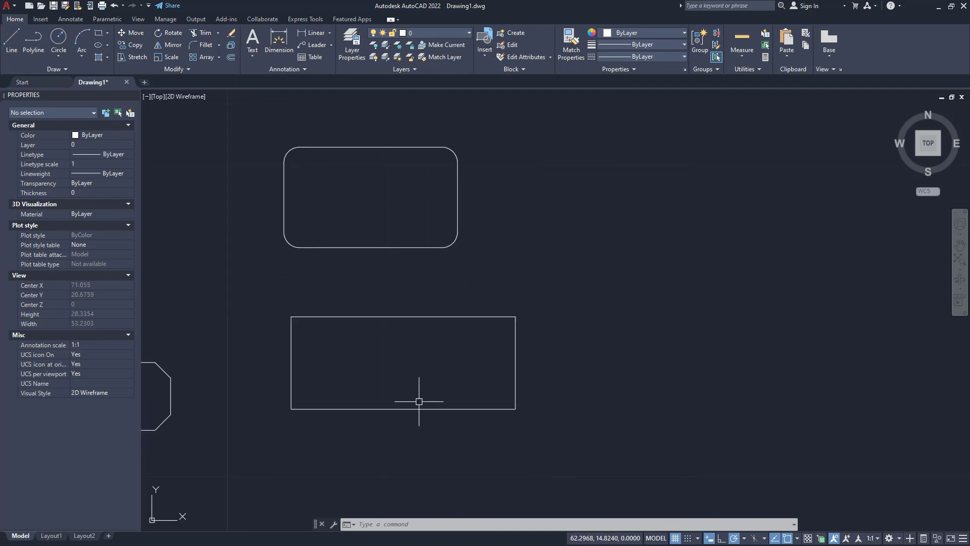
{"action": "middle_click_drag", "start_coordinate": [625, 359], "coordinate": [594, 373]}
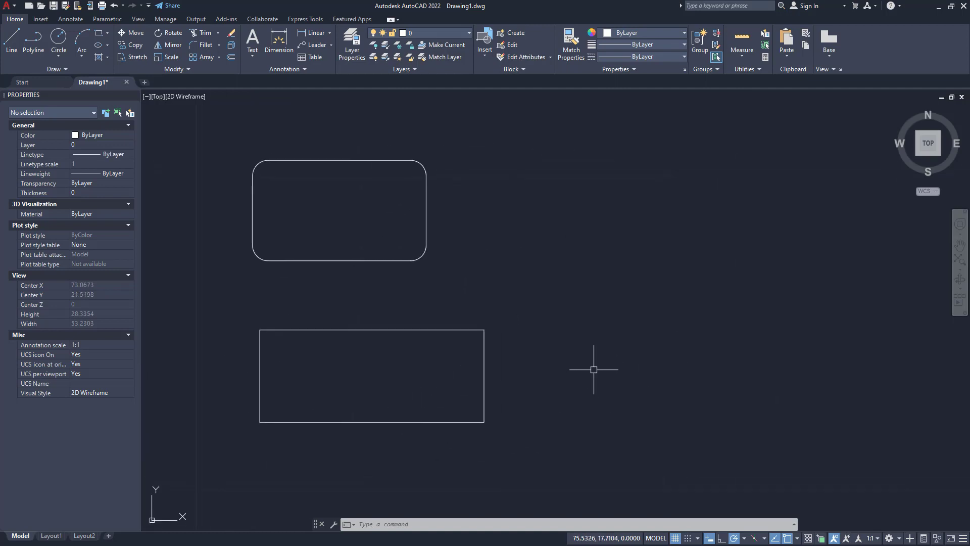
Draw a filleted rectangle about 9 by 5 with a thickness of 0.1 beside the existing filleted rectangle
{"action": "type", "text": "re"}
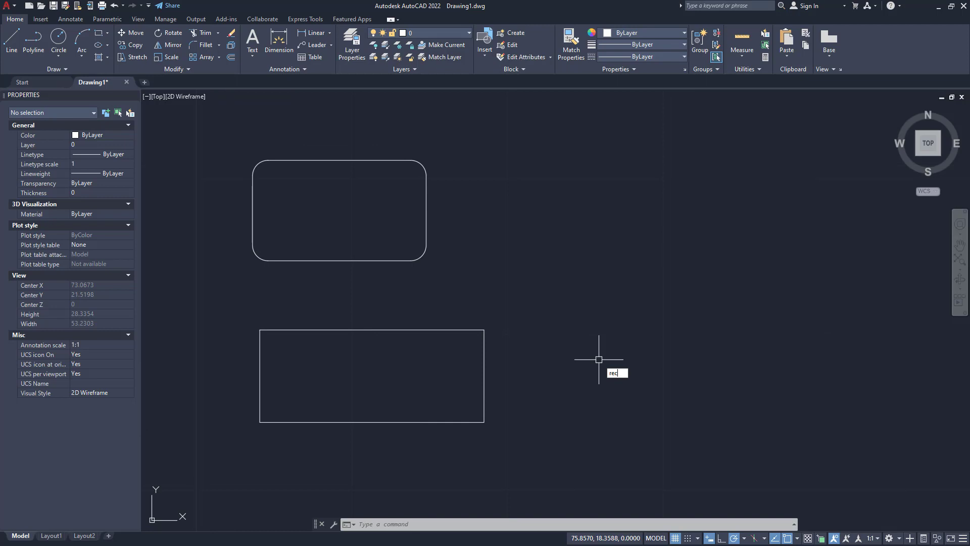
{"action": "type", "text": "c"}
{"action": "key", "text": "Return"}
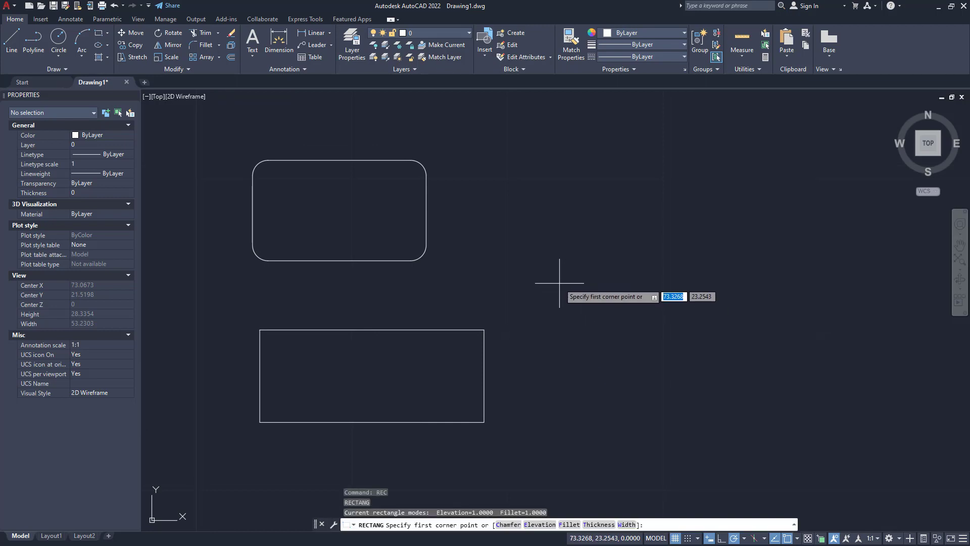
{"action": "type", "text": "t"}
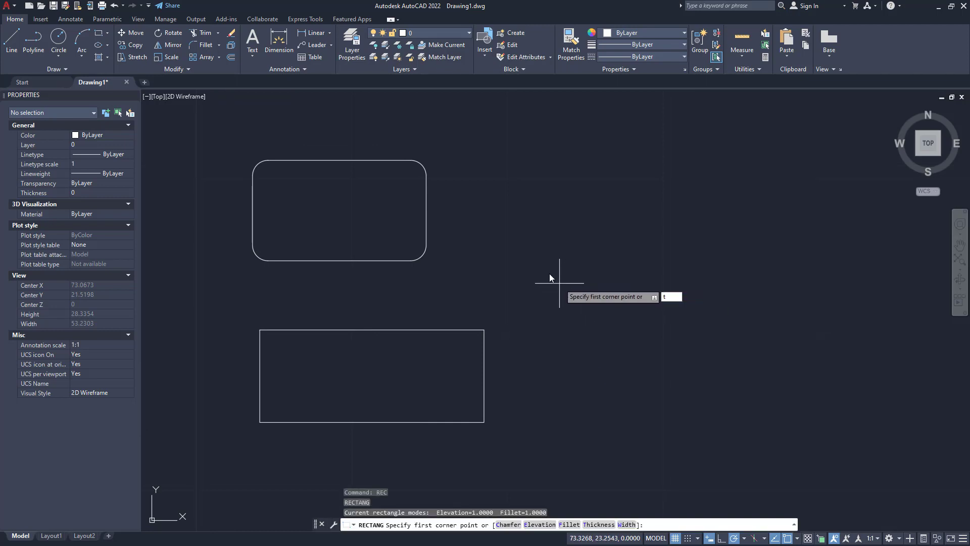
{"action": "key", "text": "Return"}
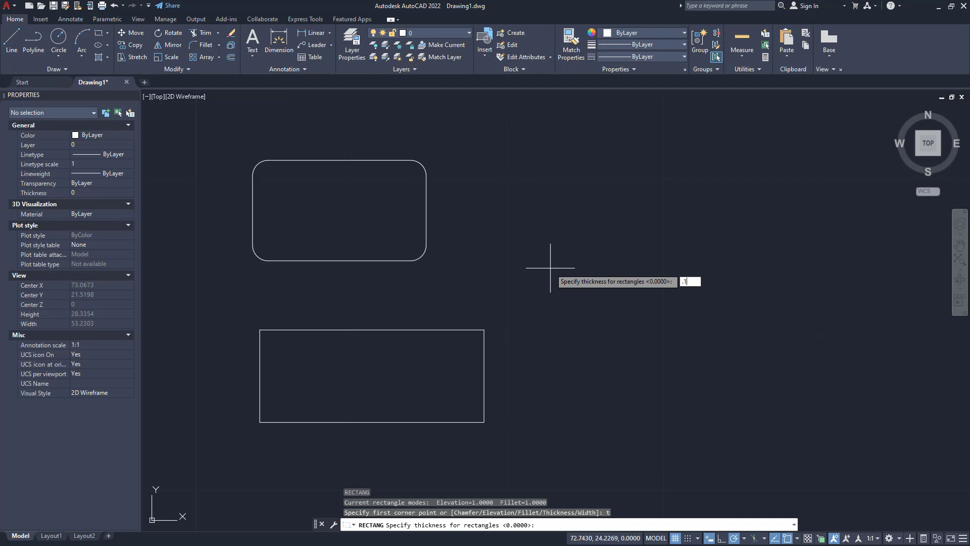
{"action": "key", "text": "Return"}
{"action": "left_click", "coordinate": [541, 278]}
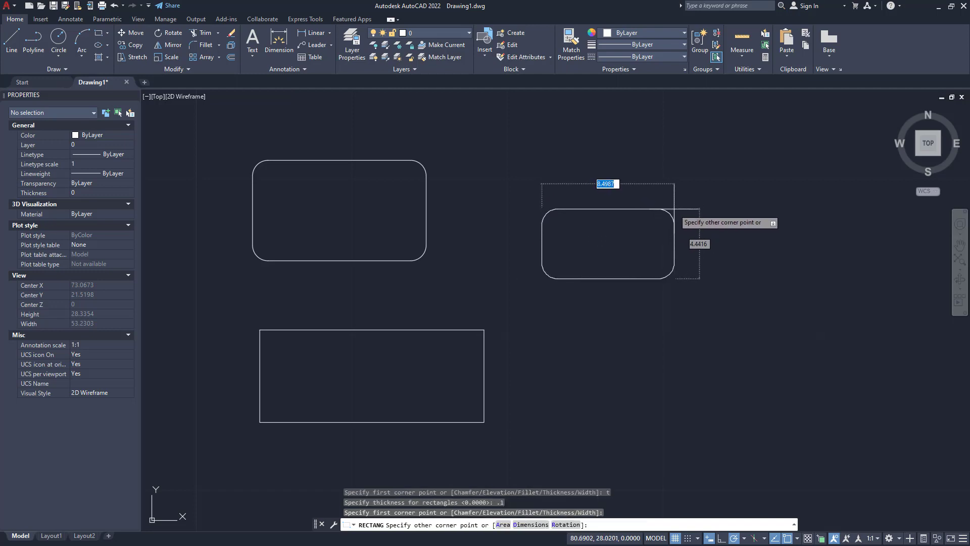
{"action": "left_click", "coordinate": [679, 201]}
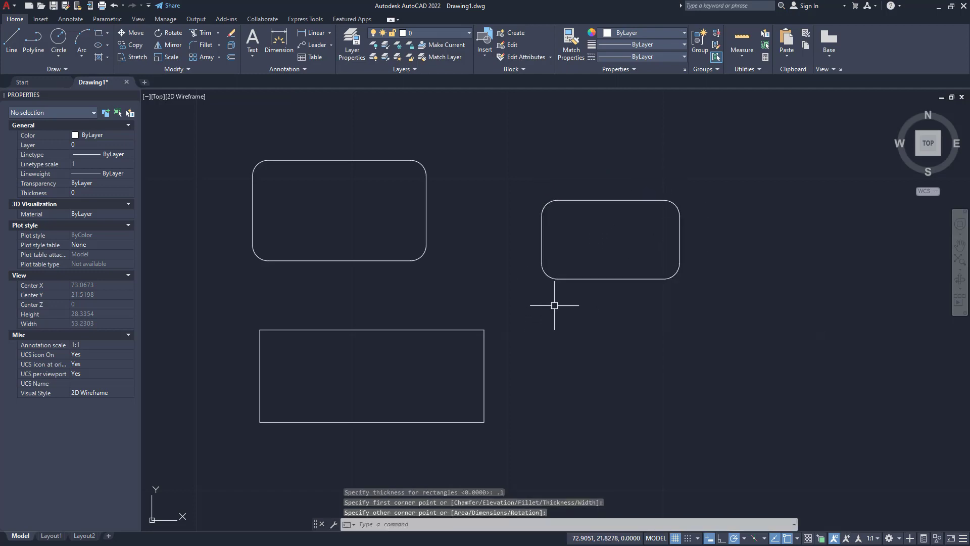
Switch to the SW isometric view near the thickened rectangle and apply the Shaded with edges visual style
{"action": "left_click", "coordinate": [927, 163]}
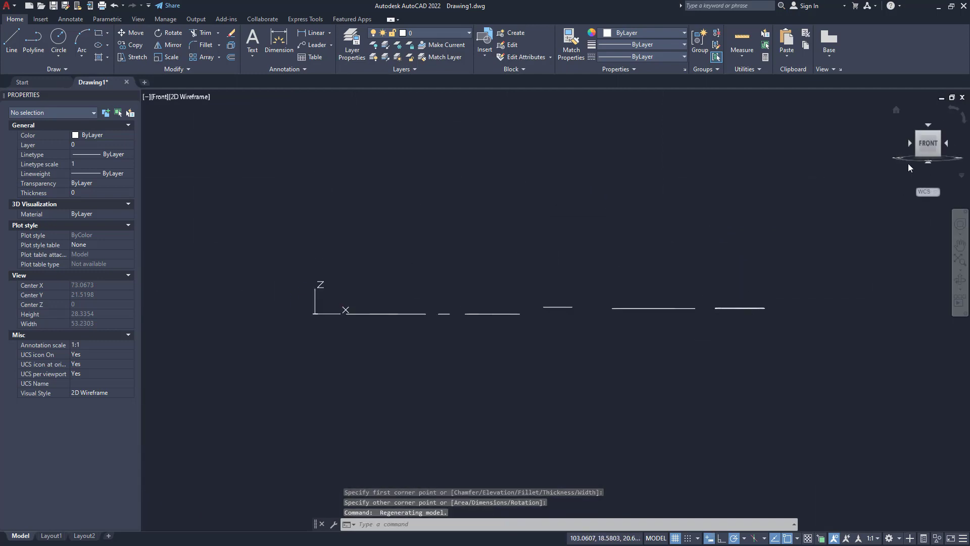
{"action": "left_click", "coordinate": [915, 133]}
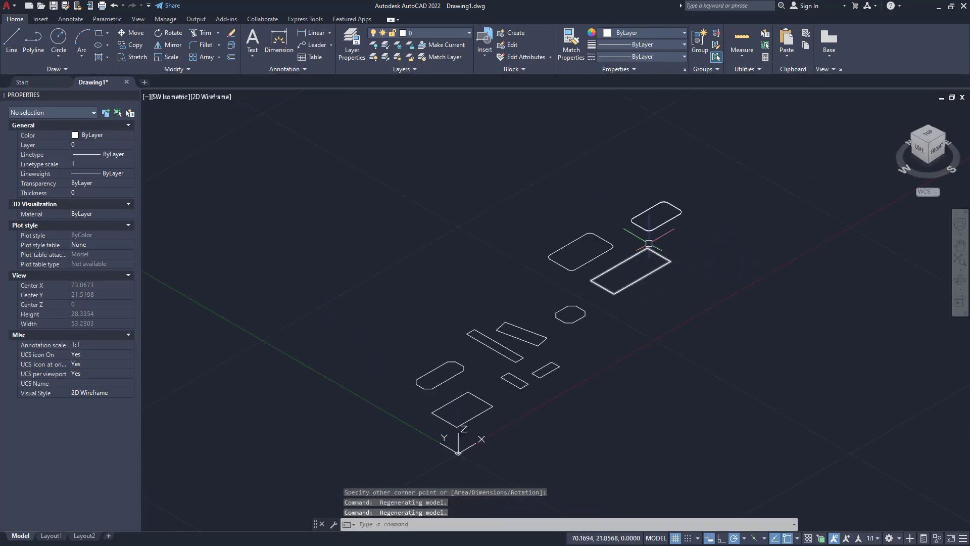
{"action": "scroll", "coordinate": [582, 264], "scroll_direction": "up", "scroll_amount": 10}
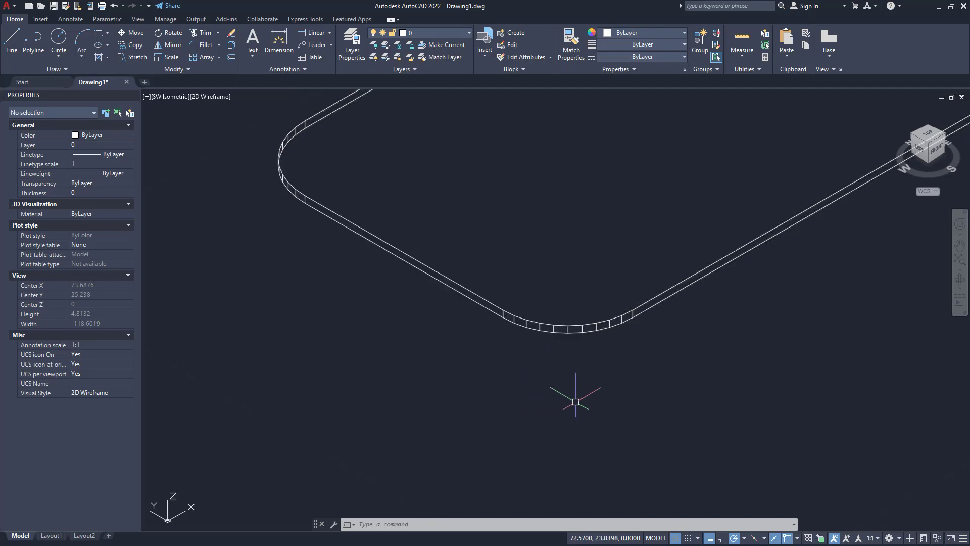
{"action": "left_click", "coordinate": [208, 97]}
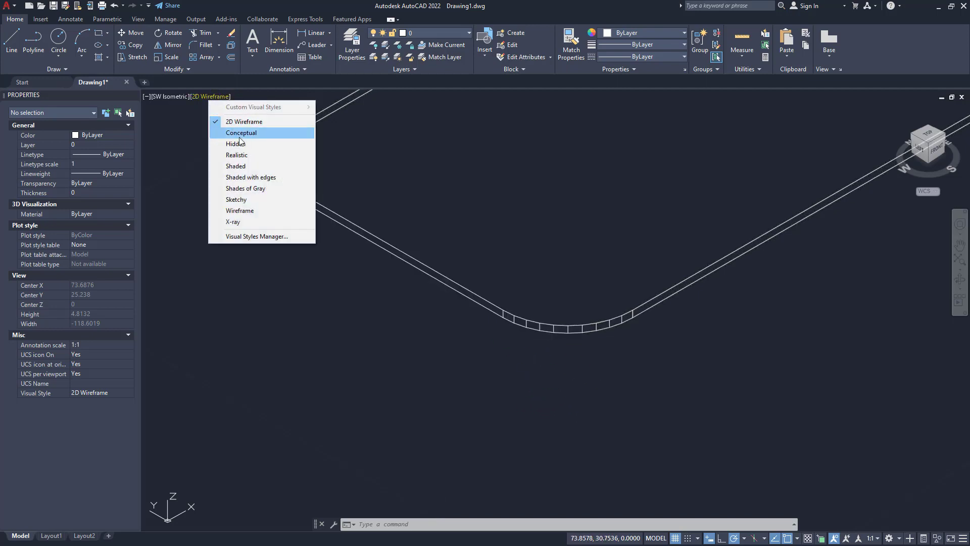
{"action": "left_click", "coordinate": [239, 160]}
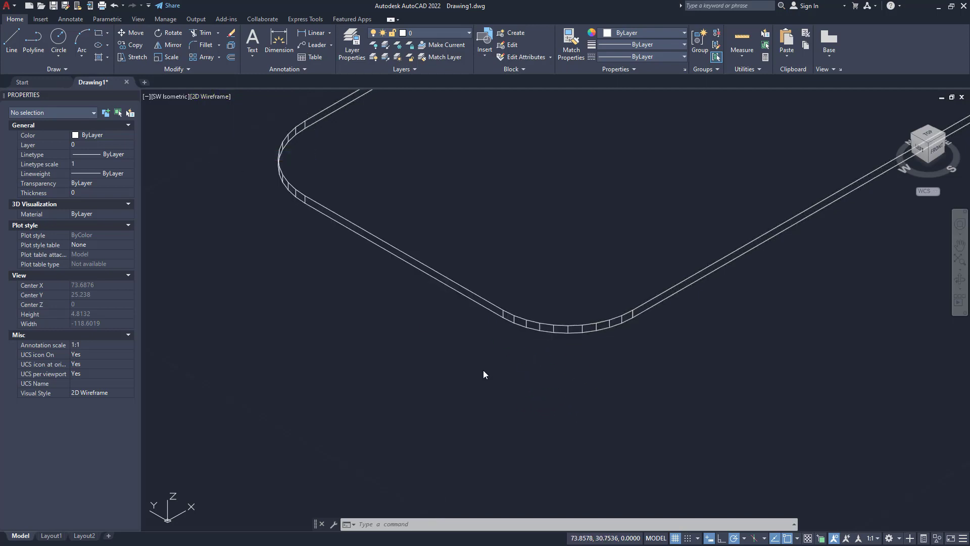
{"action": "left_click", "coordinate": [204, 97]}
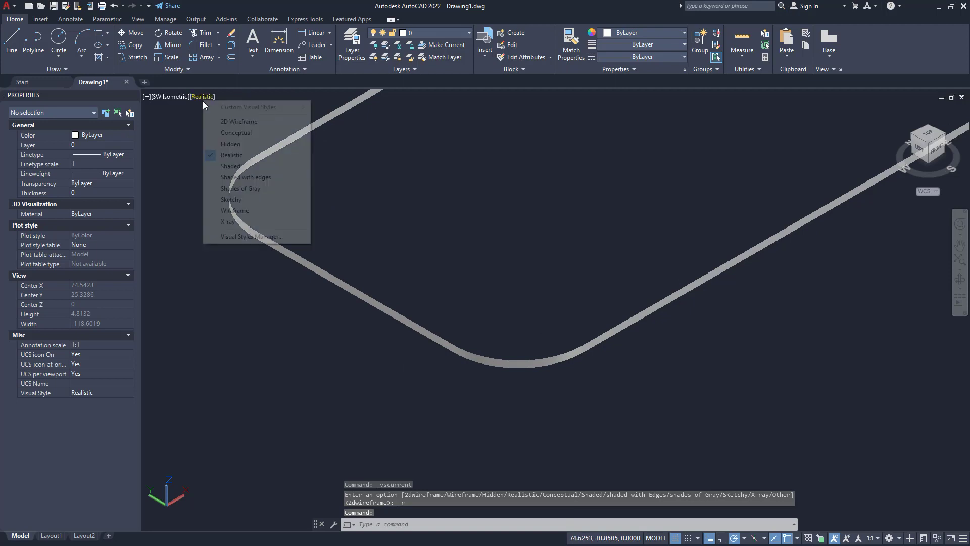
{"action": "left_click", "coordinate": [242, 177]}
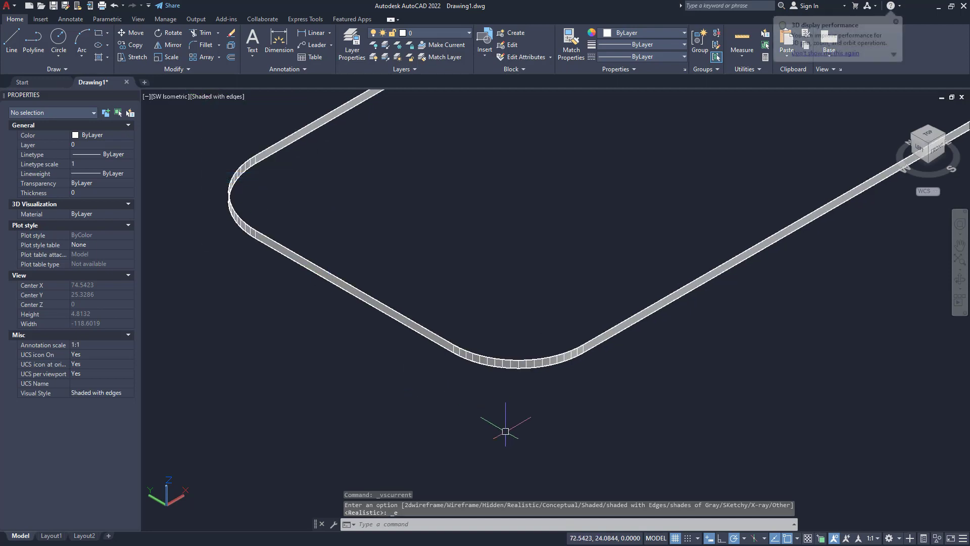
Change the colour of the thickened filleted rectangle to 205,105,40 and clear the selection
{"action": "middle_click_drag", "start_coordinate": [527, 363], "coordinate": [491, 367]}
{"action": "left_click", "coordinate": [491, 368]}
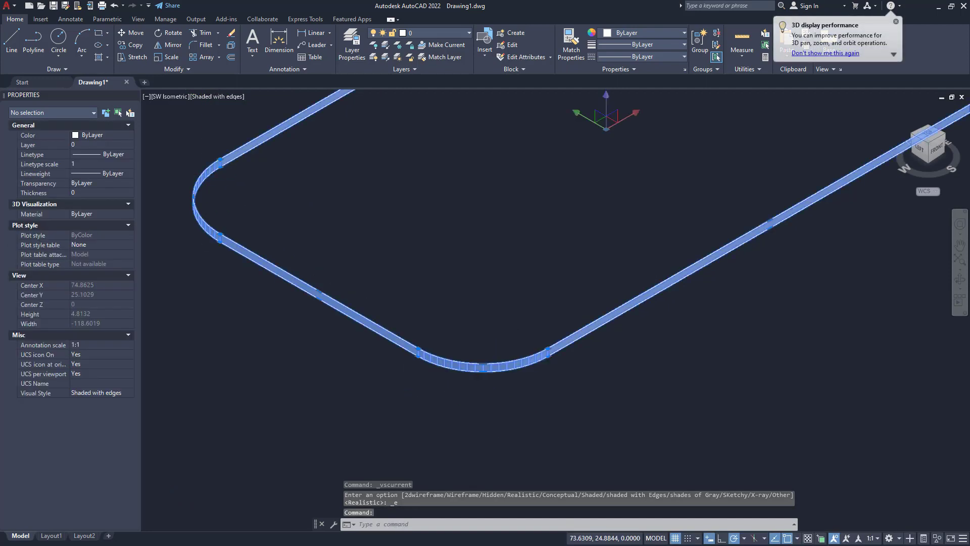
{"action": "left_click", "coordinate": [625, 32]}
{"action": "left_click", "coordinate": [625, 72]}
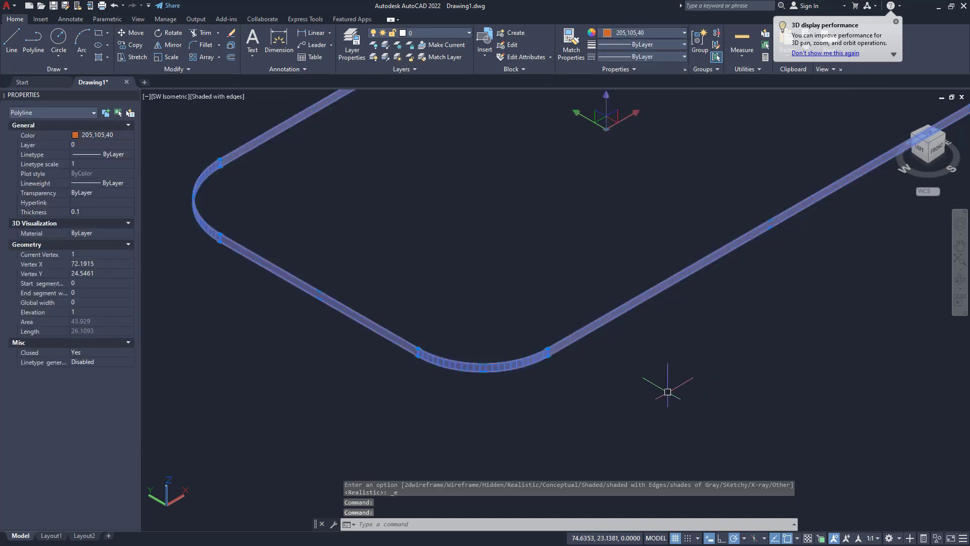
{"action": "left_click", "coordinate": [634, 413]}
{"action": "key", "text": "Escape"}
{"action": "key", "text": "Escape"}
Set the orange rectangle's thickness to 1.5 in its properties and deselect it
{"action": "scroll", "coordinate": [592, 364], "scroll_direction": "down", "scroll_amount": 3}
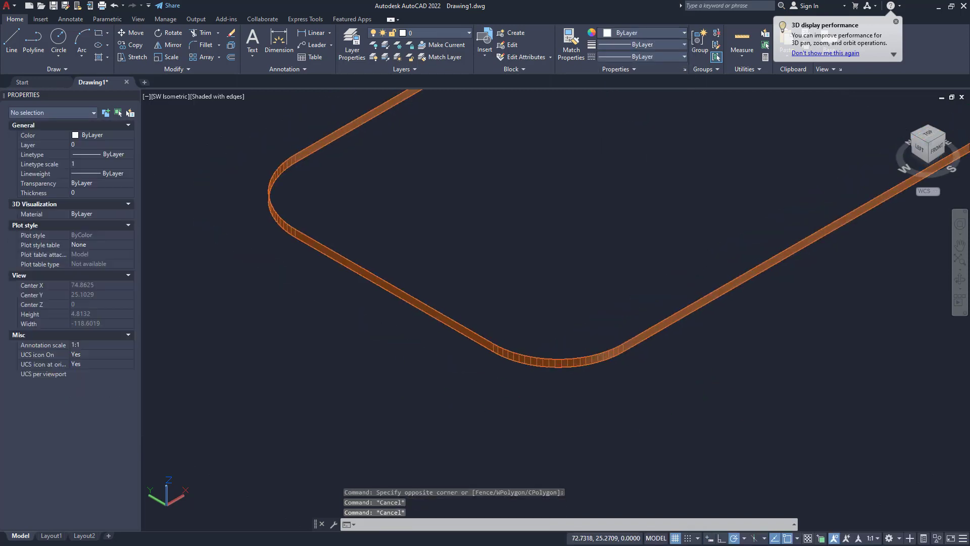
{"action": "middle_click_drag", "start_coordinate": [406, 350], "coordinate": [420, 367]}
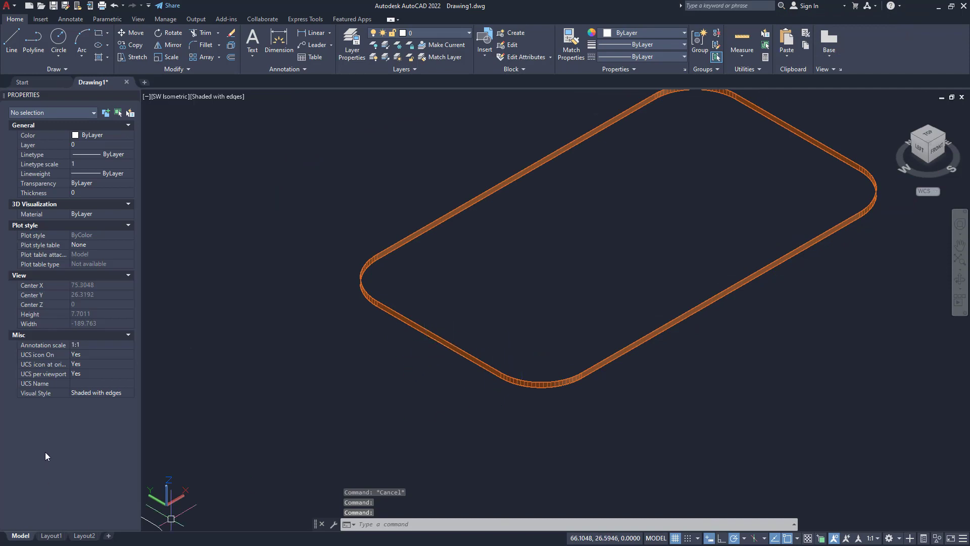
{"action": "left_click", "coordinate": [409, 322]}
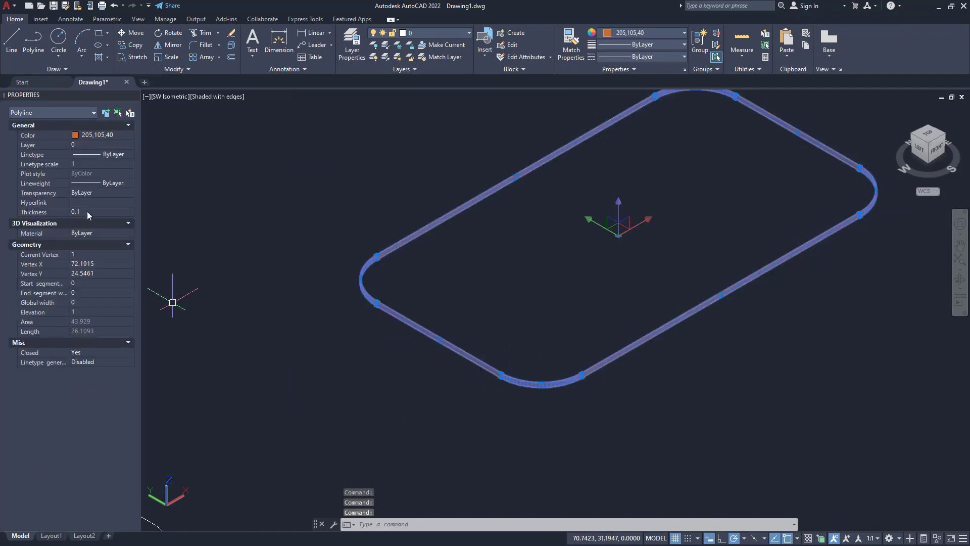
{"action": "left_click", "coordinate": [90, 210]}
{"action": "type", "text": "1."}
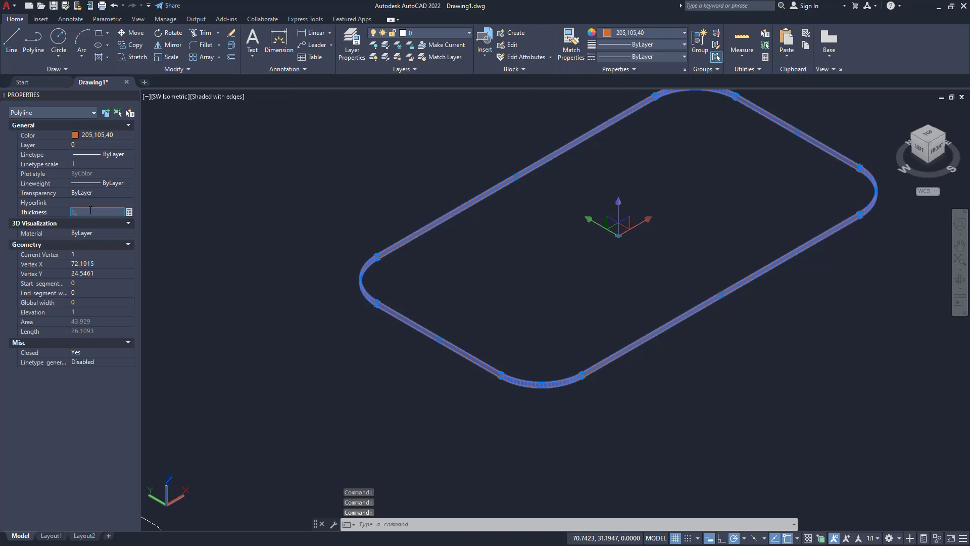
{"action": "type", "text": "5"}
{"action": "key", "text": "Return"}
{"action": "key", "text": "Escape"}
{"action": "key", "text": "Escape"}
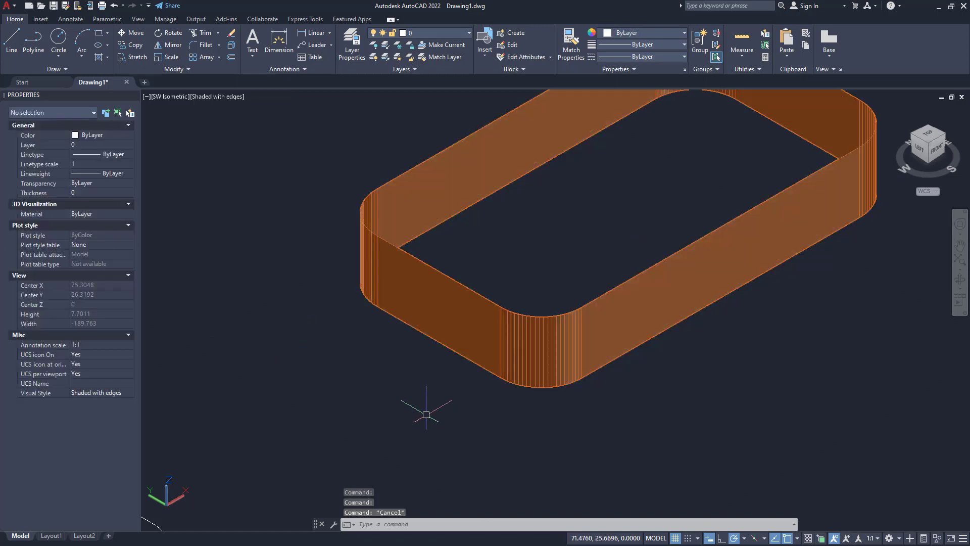
Examine the orange rectangle's wall height in the isometric view and compare it with the flat rectangles nearby
{"action": "scroll", "coordinate": [427, 405], "scroll_direction": "up", "scroll_amount": 3}
{"action": "scroll", "coordinate": [418, 411], "scroll_direction": "down", "scroll_amount": 5}
{"action": "scroll", "coordinate": [571, 343], "scroll_direction": "up", "scroll_amount": 2}
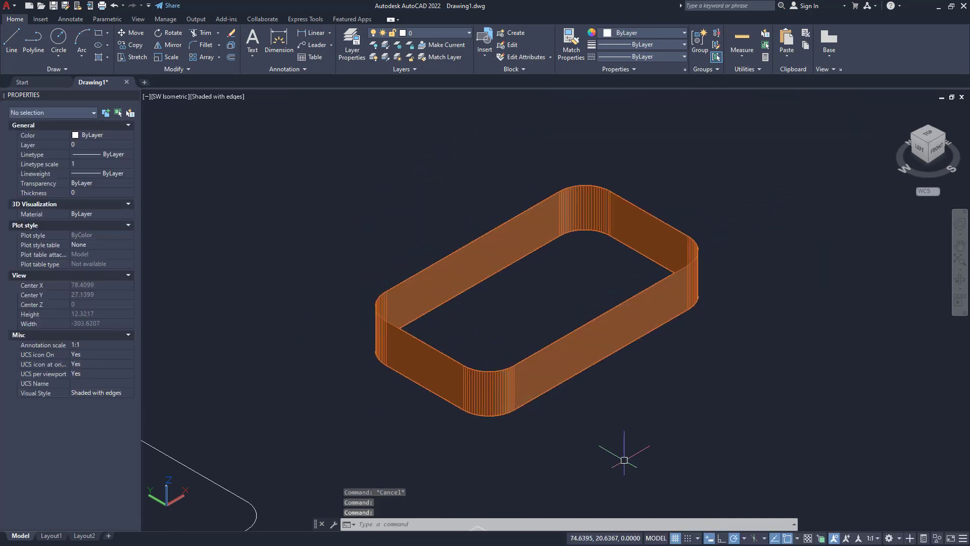
{"action": "scroll", "coordinate": [698, 289], "scroll_direction": "up", "scroll_amount": 2}
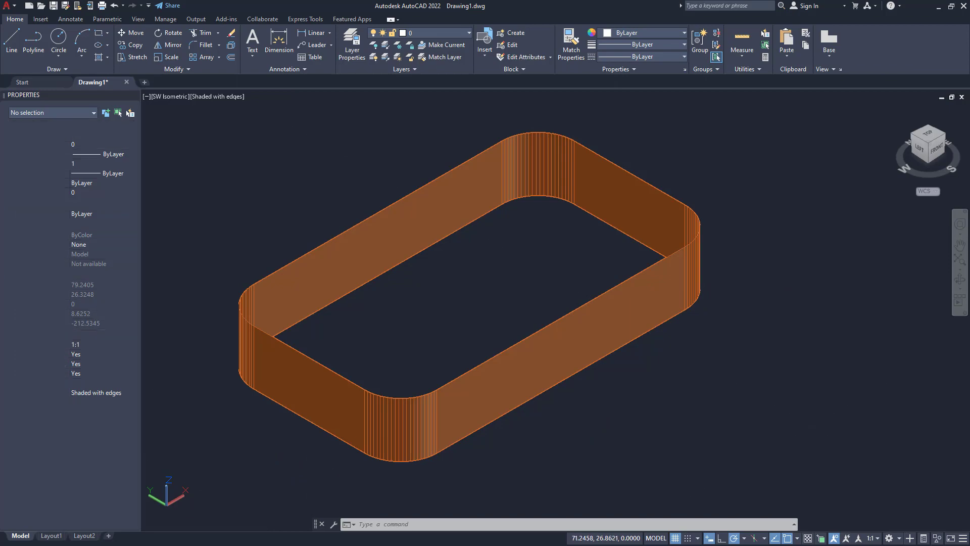
{"action": "middle_click_drag", "start_coordinate": [246, 468], "coordinate": [368, 381]}
{"action": "scroll", "coordinate": [471, 369], "scroll_direction": "down", "scroll_amount": 1}
{"action": "middle_click_drag", "start_coordinate": [416, 408], "coordinate": [547, 352]}
{"action": "scroll", "coordinate": [547, 352], "scroll_direction": "down", "scroll_amount": 1}
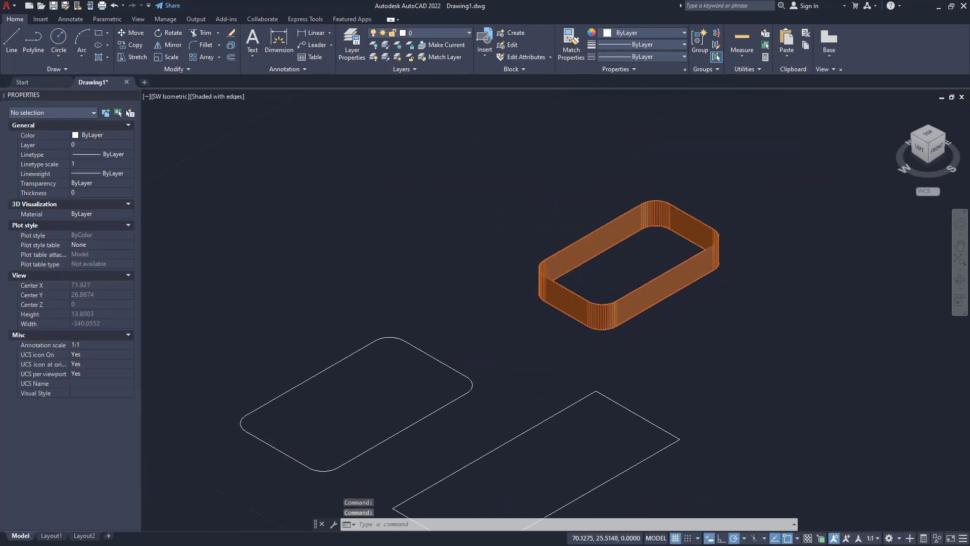
{"action": "middle_click_drag", "start_coordinate": [512, 391], "coordinate": [435, 383]}
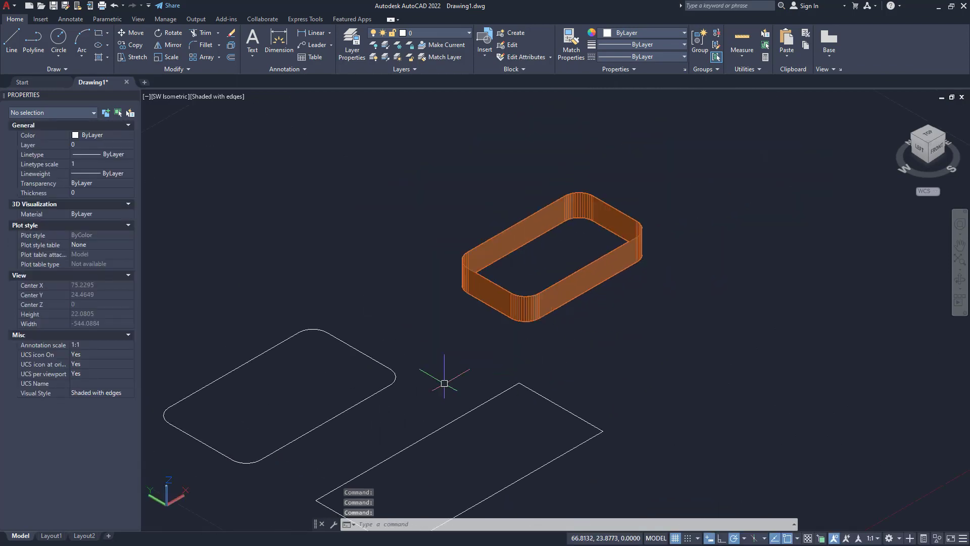
Return to the top view with north up and examine how the orange rectangle's thickness appears from above
{"action": "left_click", "coordinate": [928, 134]}
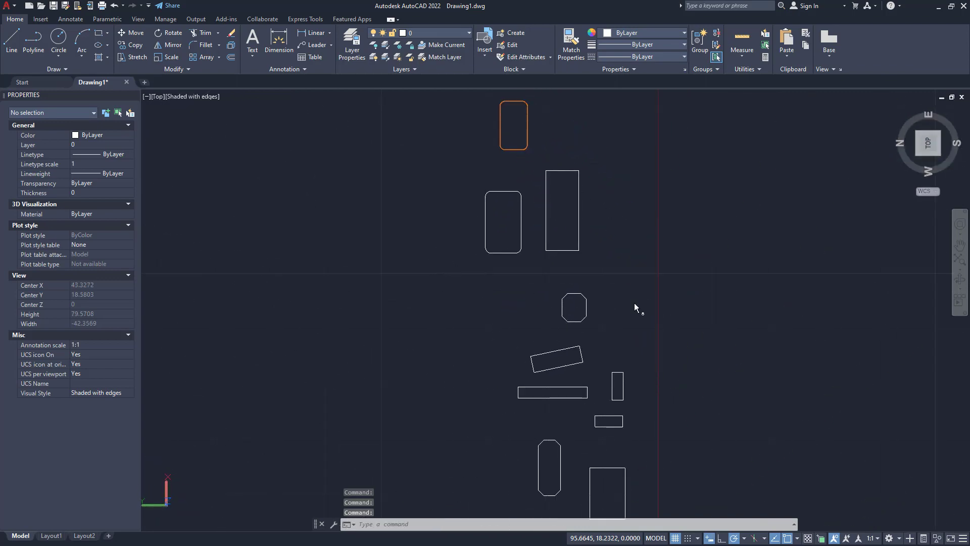
{"action": "left_click", "coordinate": [963, 120]}
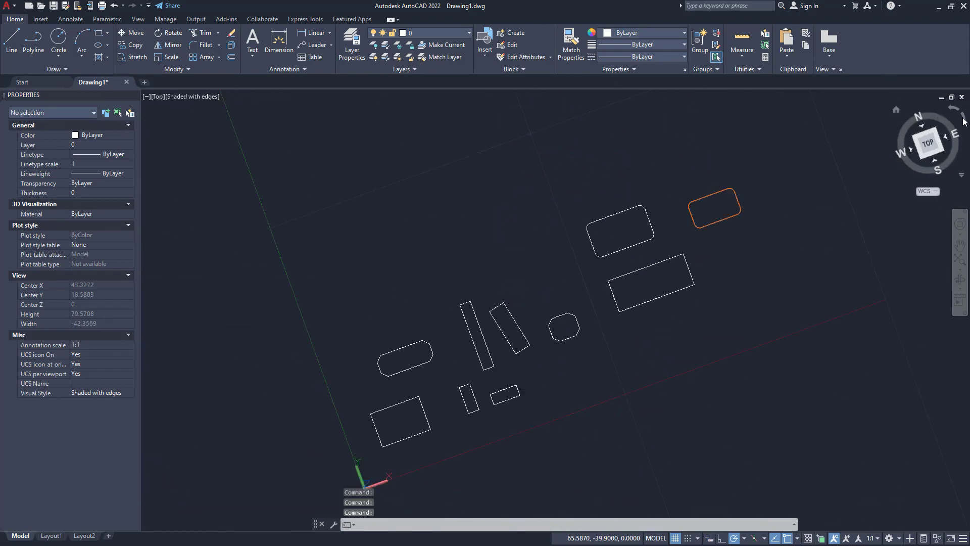
{"action": "middle_click_drag", "start_coordinate": [763, 262], "coordinate": [578, 286]}
{"action": "scroll", "coordinate": [537, 314], "scroll_direction": "up", "scroll_amount": 5}
{"action": "scroll", "coordinate": [537, 314], "scroll_direction": "up", "scroll_amount": 5}
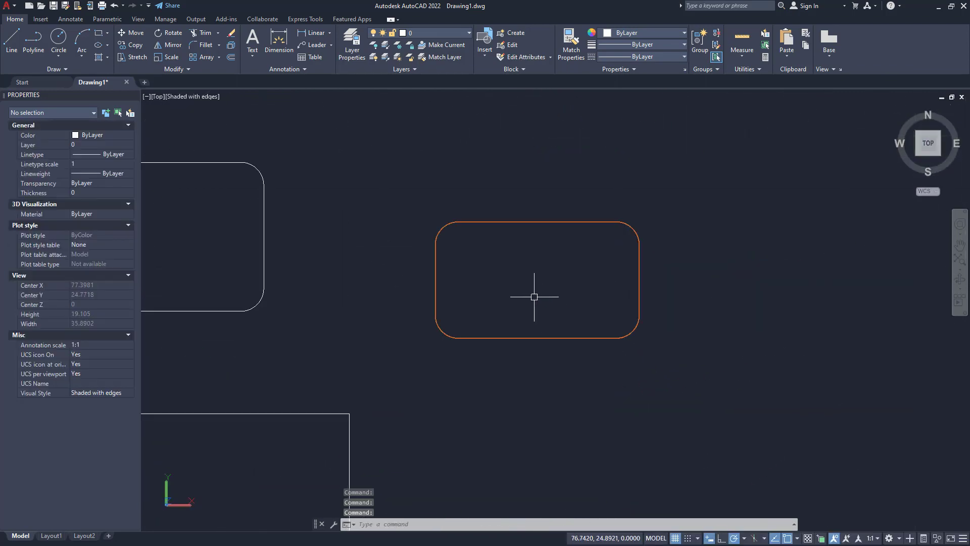
{"action": "scroll", "coordinate": [363, 298], "scroll_direction": "down", "scroll_amount": 5}
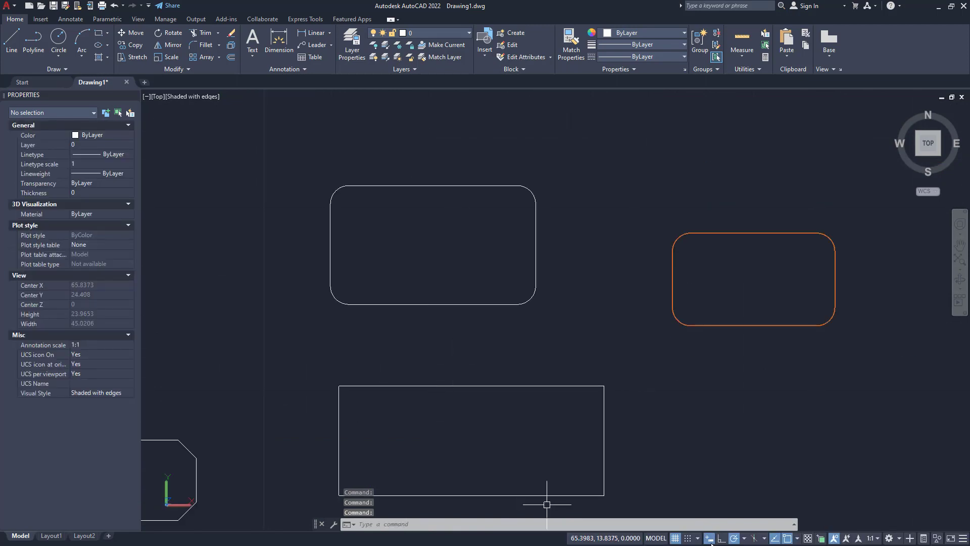
{"action": "middle_click_drag", "start_coordinate": [706, 299], "coordinate": [557, 316]}
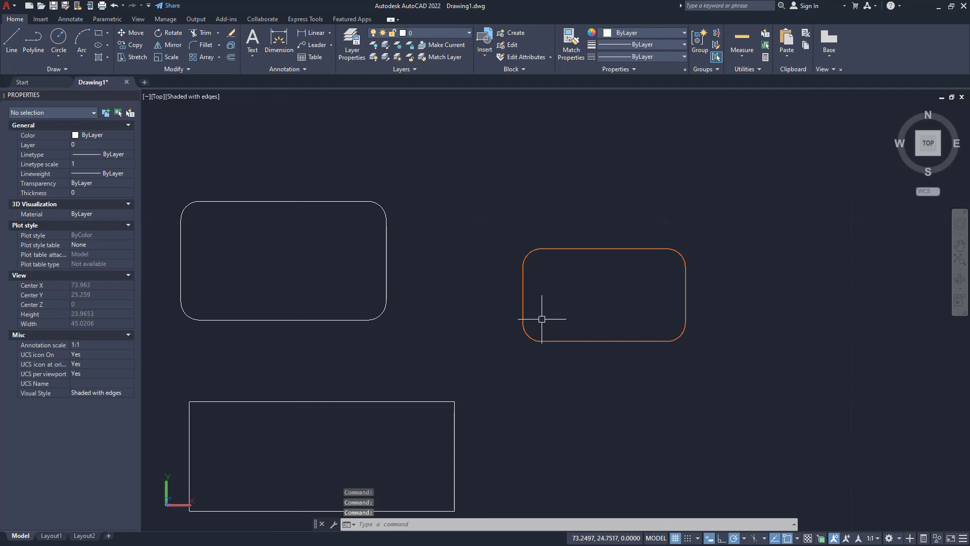
Return to the SW isometric view and set the orange rectangle's thickness to 0 in its properties
{"action": "left_click", "coordinate": [917, 153]}
{"action": "scroll", "coordinate": [688, 199], "scroll_direction": "up", "scroll_amount": 5}
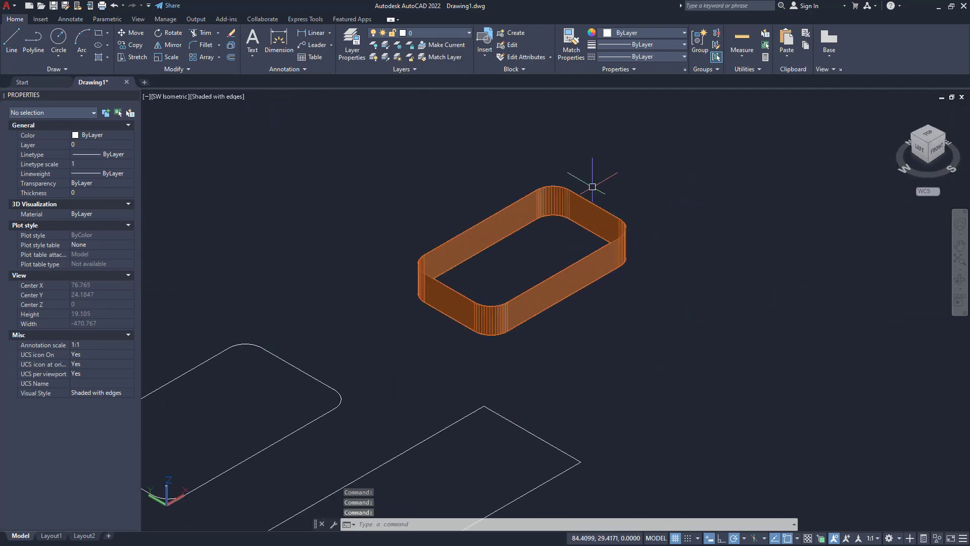
{"action": "scroll", "coordinate": [460, 246], "scroll_direction": "up", "scroll_amount": 2}
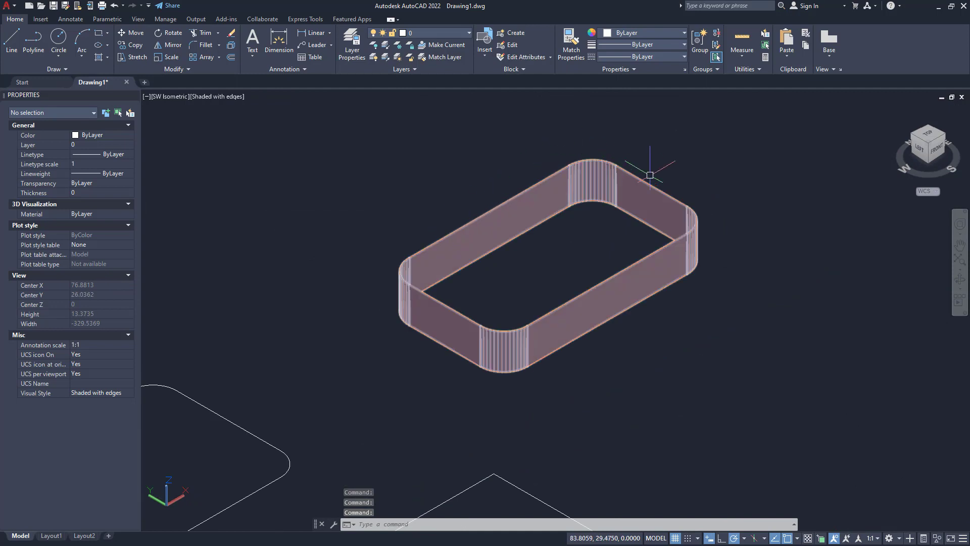
{"action": "left_click", "coordinate": [748, 378]}
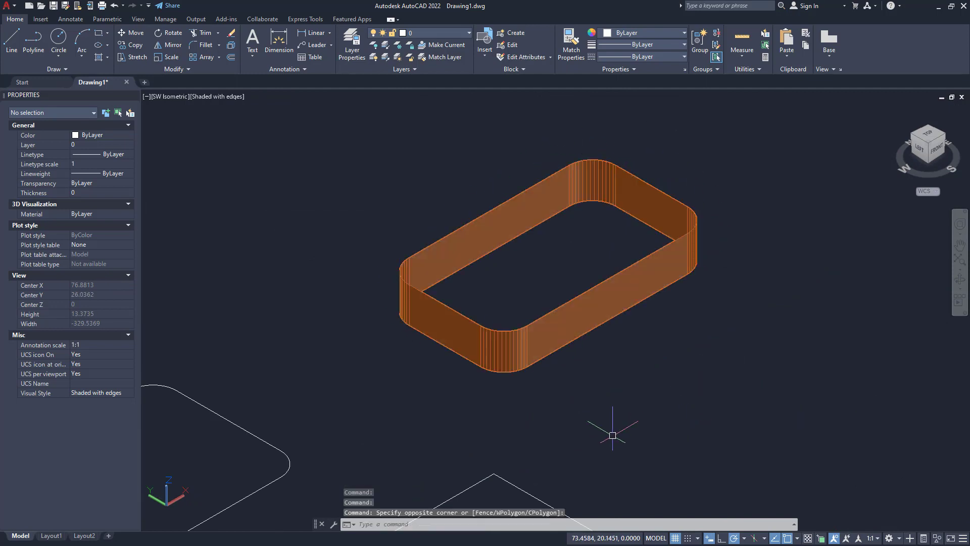
{"action": "left_click", "coordinate": [496, 389]}
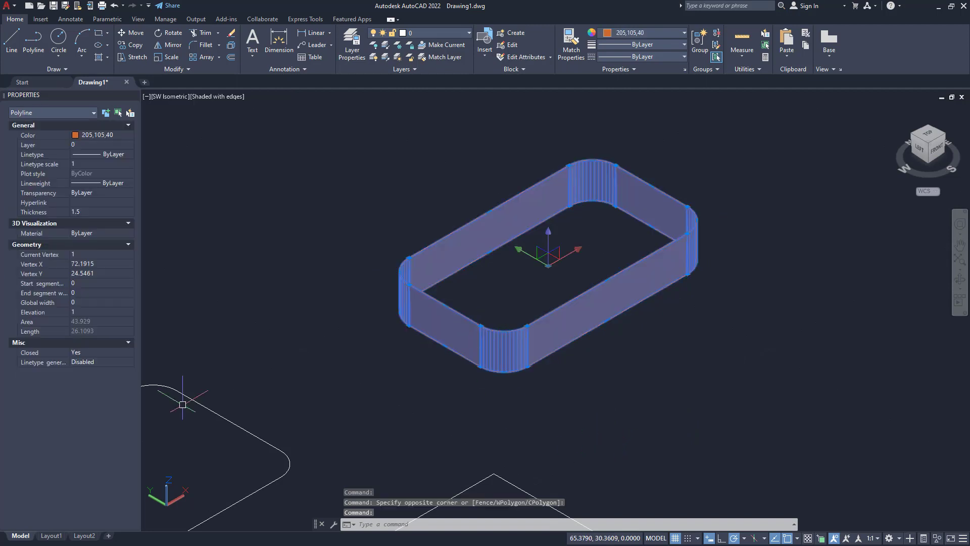
{"action": "left_click", "coordinate": [91, 212]}
{"action": "type", "text": "0"}
{"action": "key", "text": "Return"}
{"action": "key", "text": "Escape"}
{"action": "key", "text": "Escape"}
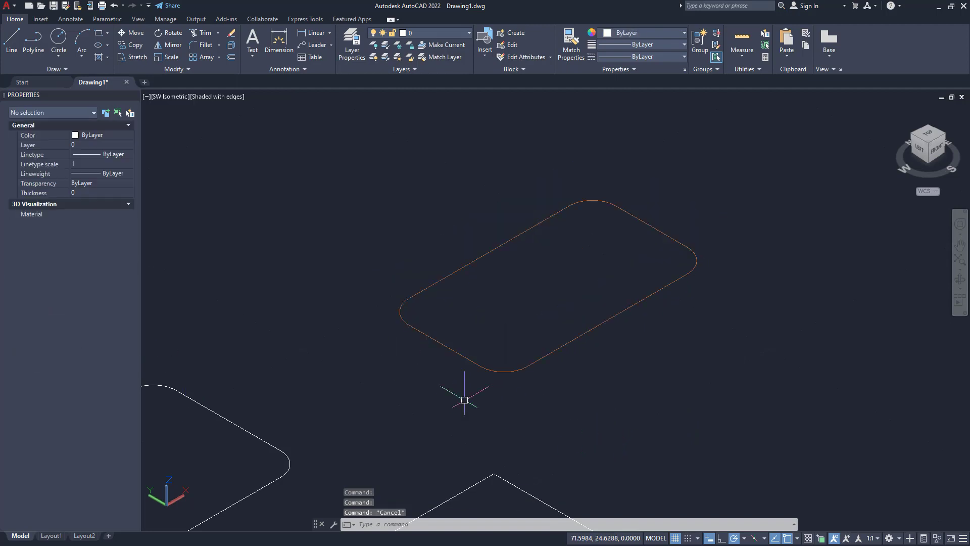
{"action": "middle_click_drag", "start_coordinate": [461, 411], "coordinate": [491, 321]}
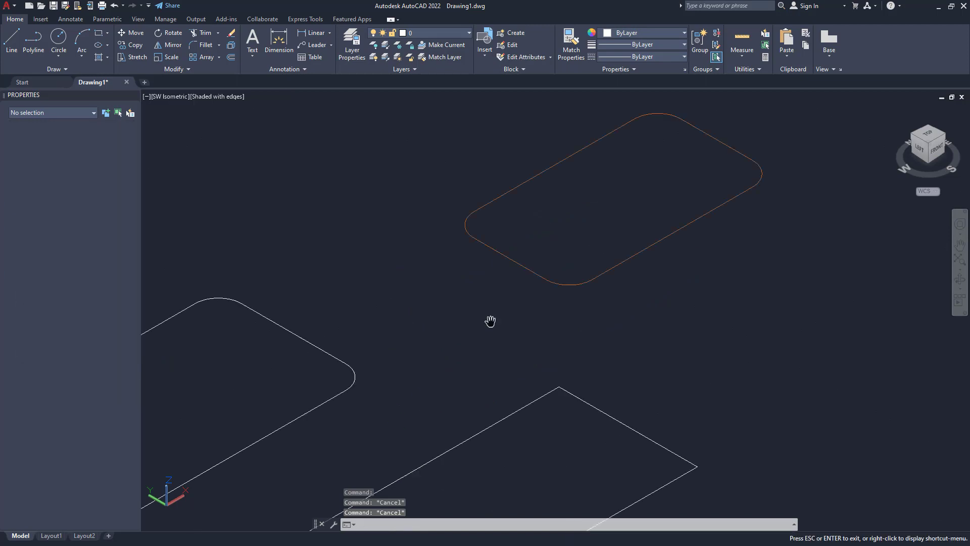
Return to the top view with north up and the 2D Wireframe visual style, with empty space near the orange rectangle in view
{"action": "scroll", "coordinate": [567, 291], "scroll_direction": "down", "scroll_amount": 2}
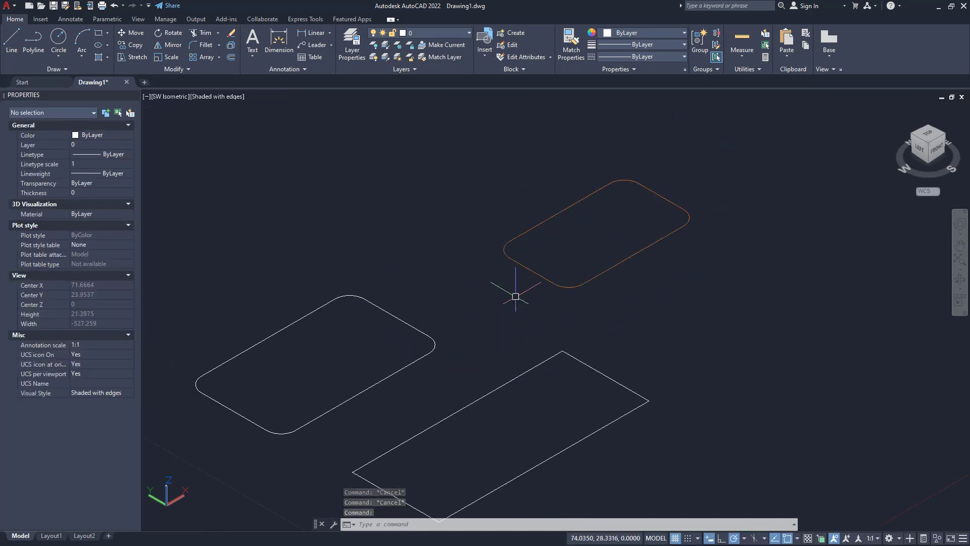
{"action": "middle_click_drag", "start_coordinate": [457, 315], "coordinate": [403, 302]}
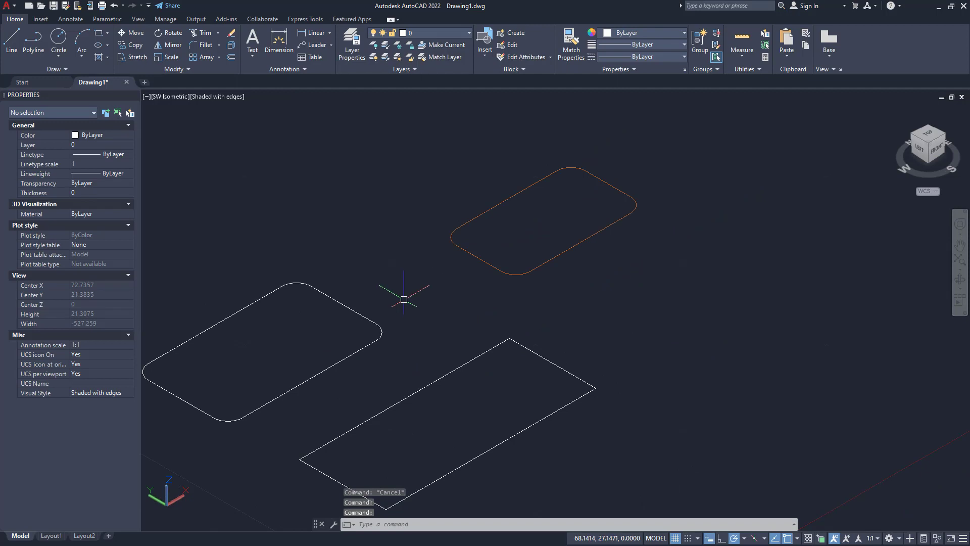
{"action": "middle_click_drag", "start_coordinate": [563, 317], "coordinate": [507, 318]}
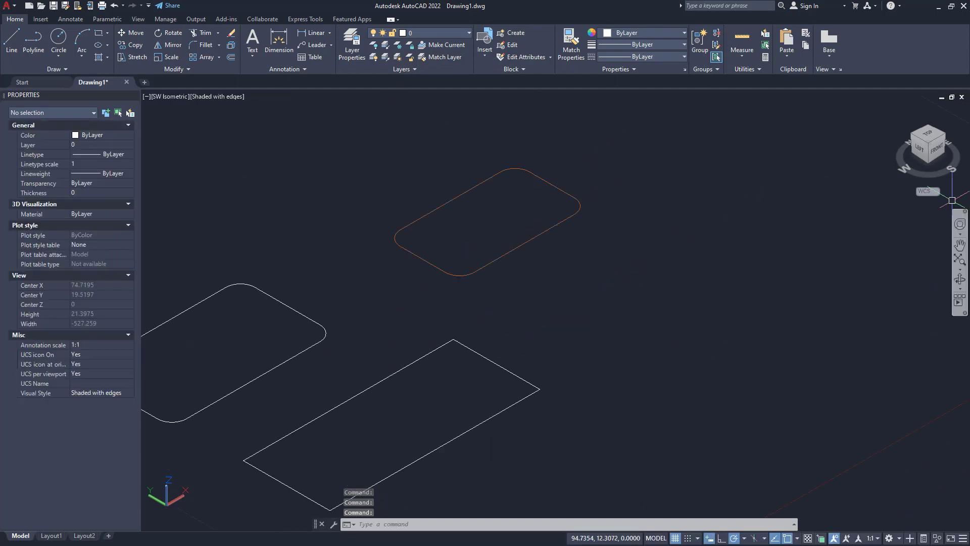
{"action": "left_click", "coordinate": [927, 134]}
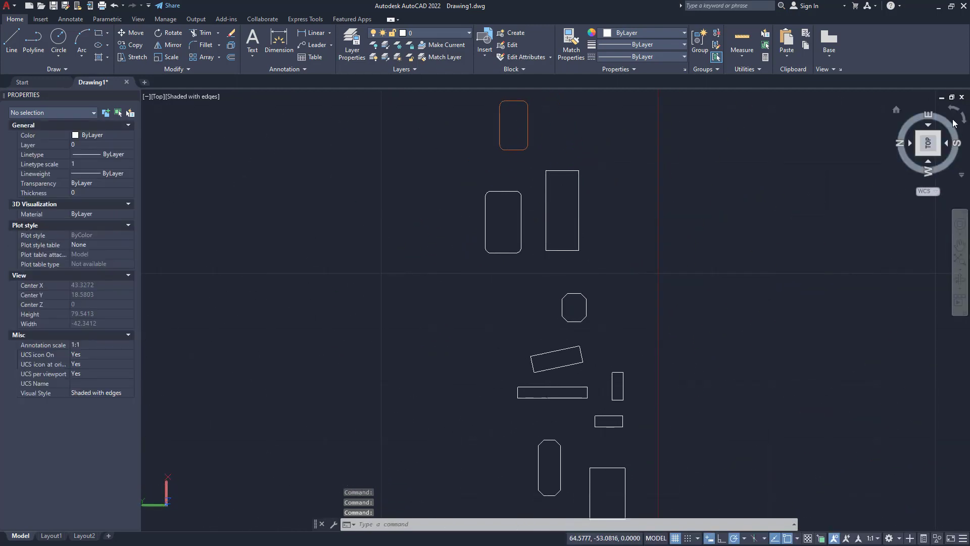
{"action": "left_click", "coordinate": [954, 121]}
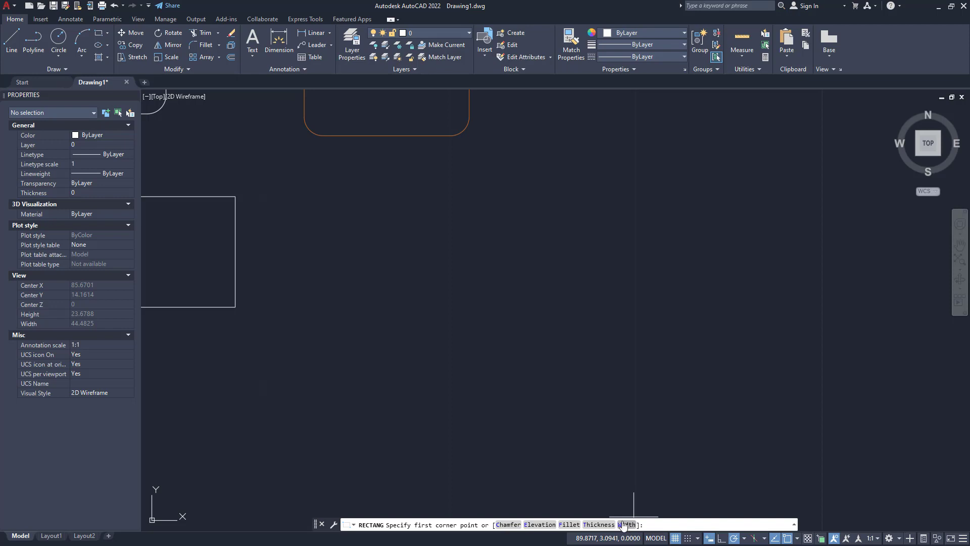
In the RECTANG command, set the line width to 0.2 and the thickness to 0
{"action": "type", "text": "w"}
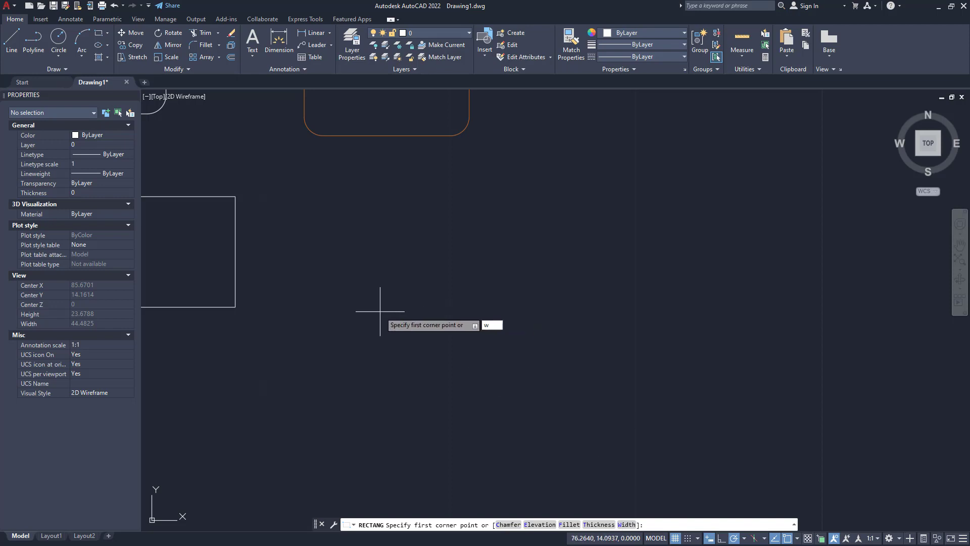
{"action": "key", "text": "Return"}
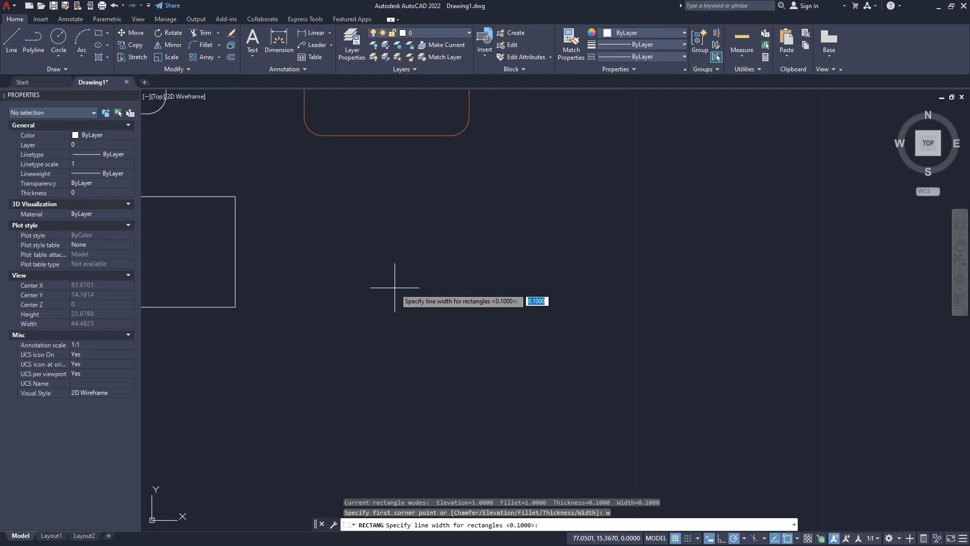
{"action": "type", "text": ".2"}
{"action": "key", "text": "Return"}
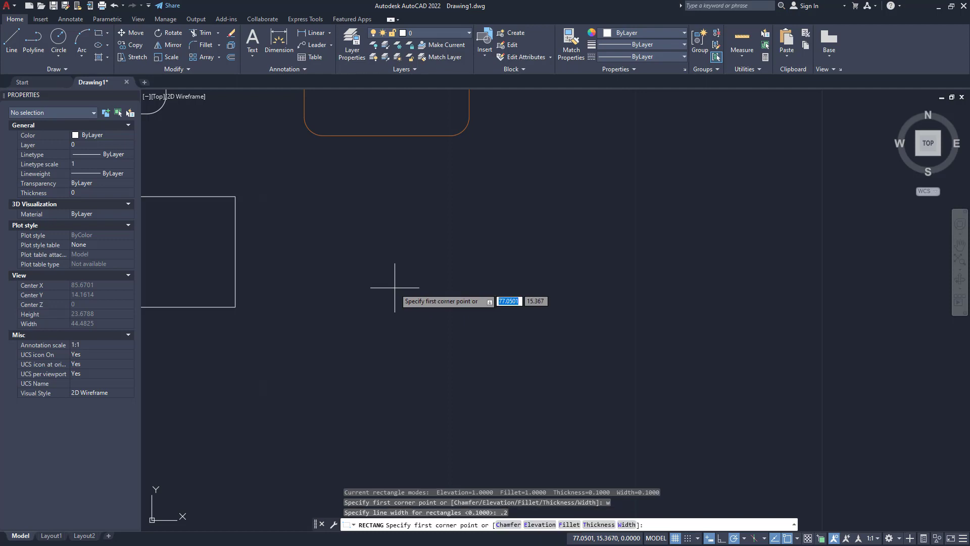
{"action": "type", "text": "t"}
{"action": "key", "text": "Return"}
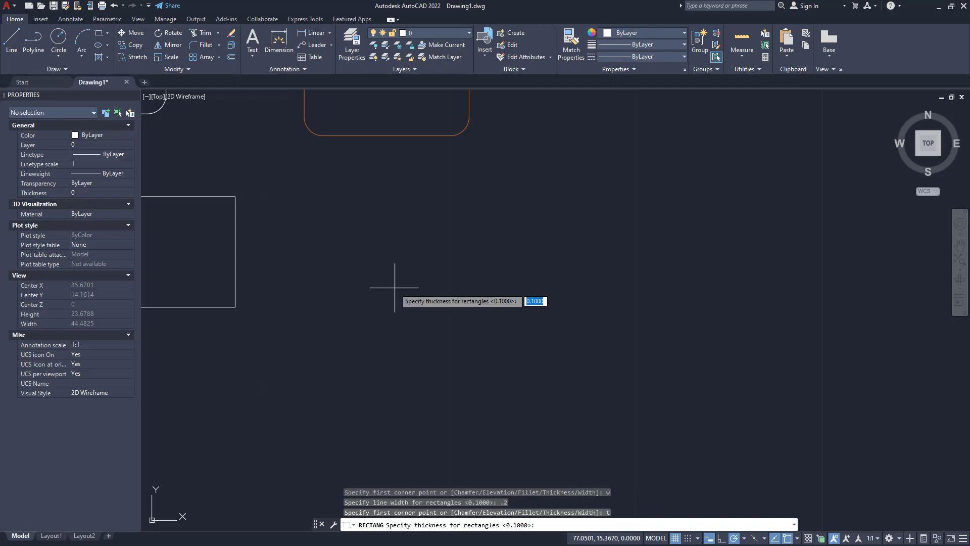
{"action": "type", "text": "0"}
{"action": "key", "text": "Return"}
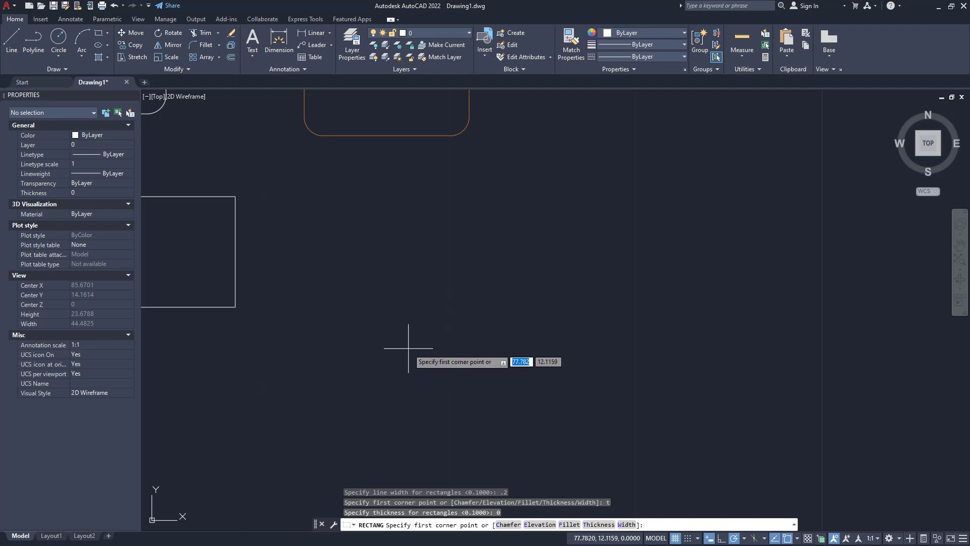
Set the fillet radius to 0 and draw a rectangle about 8 by 6 units below the orange rectangle
{"action": "type", "text": "f"}
{"action": "key", "text": "Return"}
{"action": "type", "text": "0"}
{"action": "key", "text": "Return"}
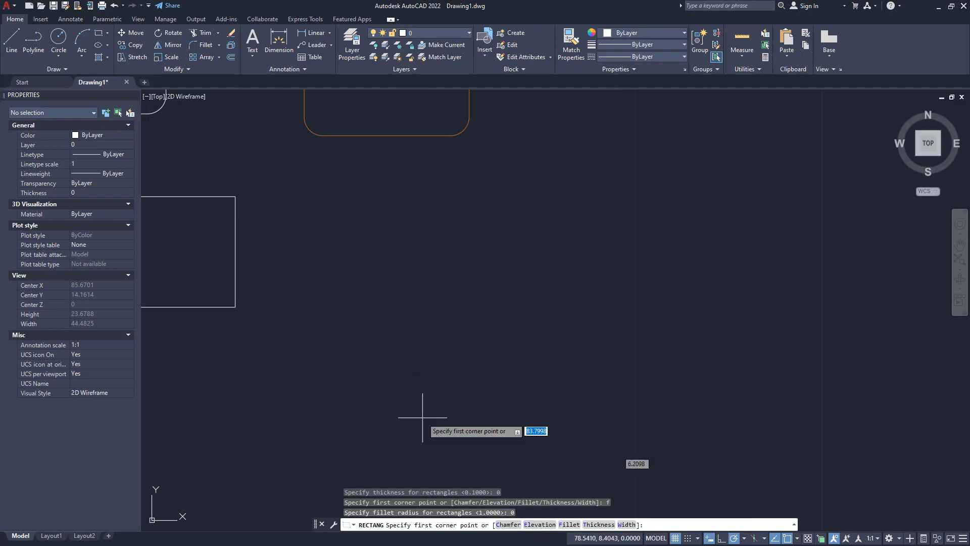
{"action": "left_click", "coordinate": [385, 335]}
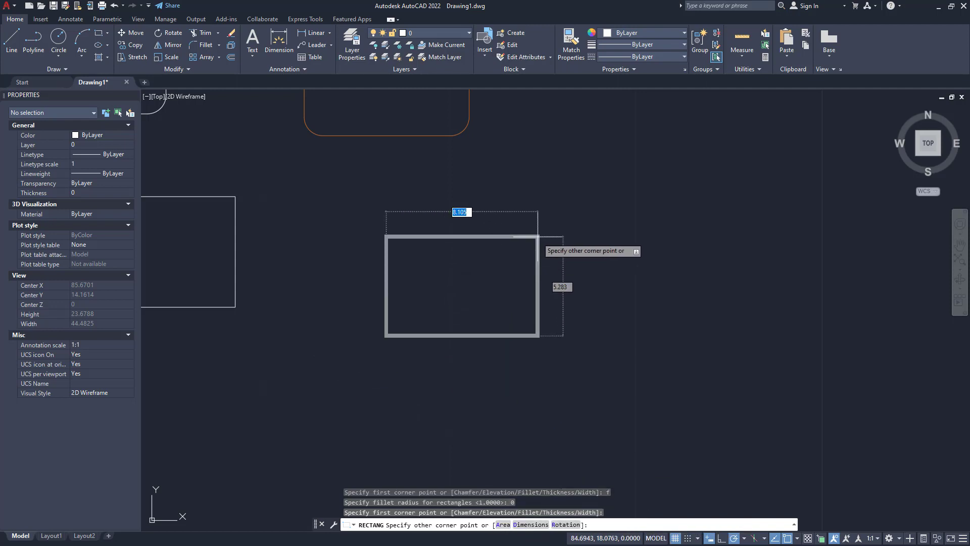
{"action": "left_click", "coordinate": [542, 229]}
Select the new wide-line rectangle, check its global width and thickness in the properties, and deselect it
{"action": "left_click", "coordinate": [404, 230]}
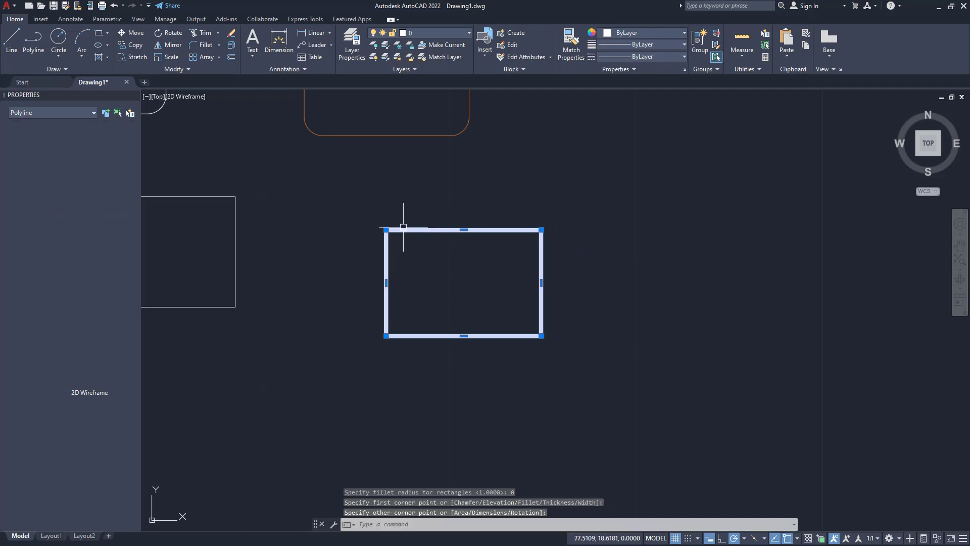
{"action": "middle_click_drag", "start_coordinate": [340, 311], "coordinate": [370, 311]}
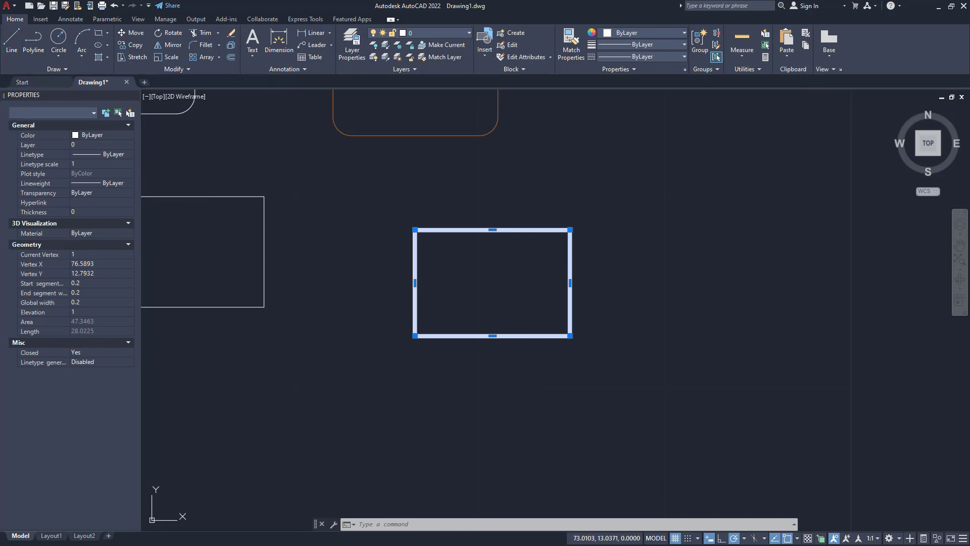
{"action": "key", "text": "Escape"}
{"action": "key", "text": "Escape"}
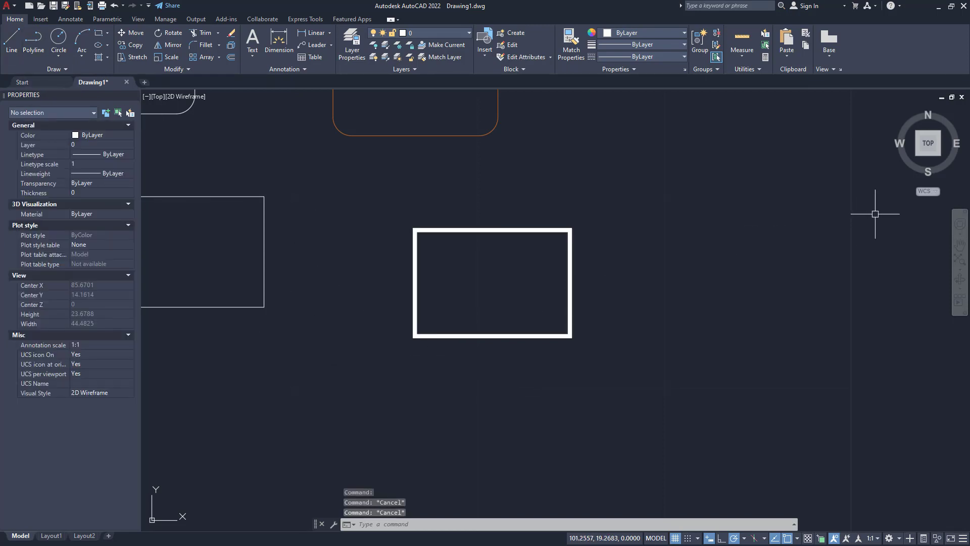
Show the wide-line rectangle in the SW isometric view with the Shaded with edges visual style
{"action": "left_click", "coordinate": [918, 154]}
{"action": "middle_click_drag", "start_coordinate": [675, 256], "coordinate": [509, 288]}
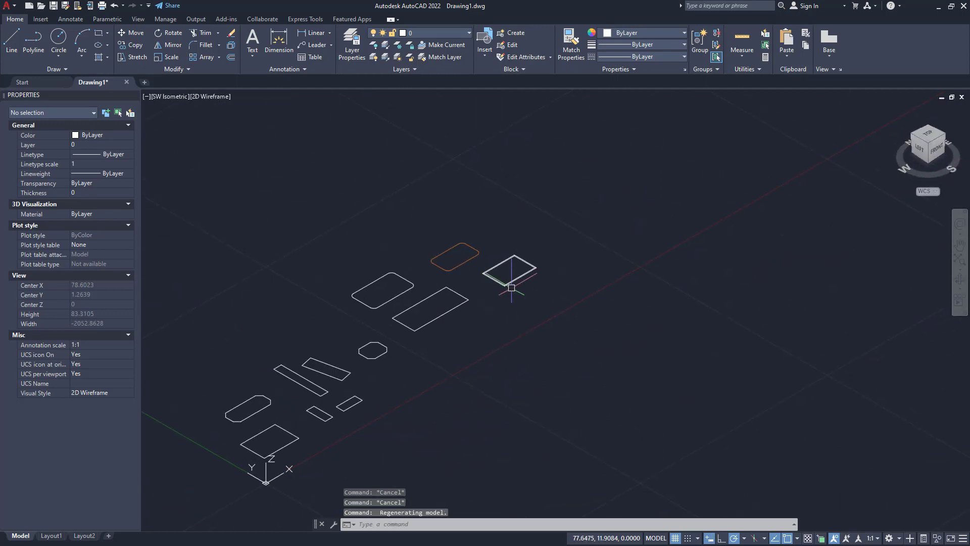
{"action": "scroll", "coordinate": [505, 276], "scroll_direction": "up", "scroll_amount": 5}
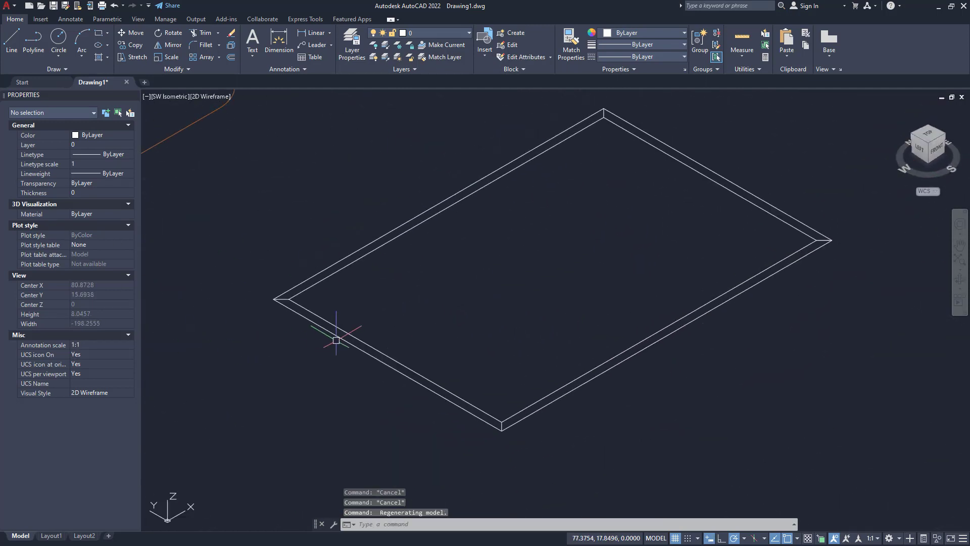
{"action": "middle_click_drag", "start_coordinate": [343, 344], "coordinate": [439, 356]}
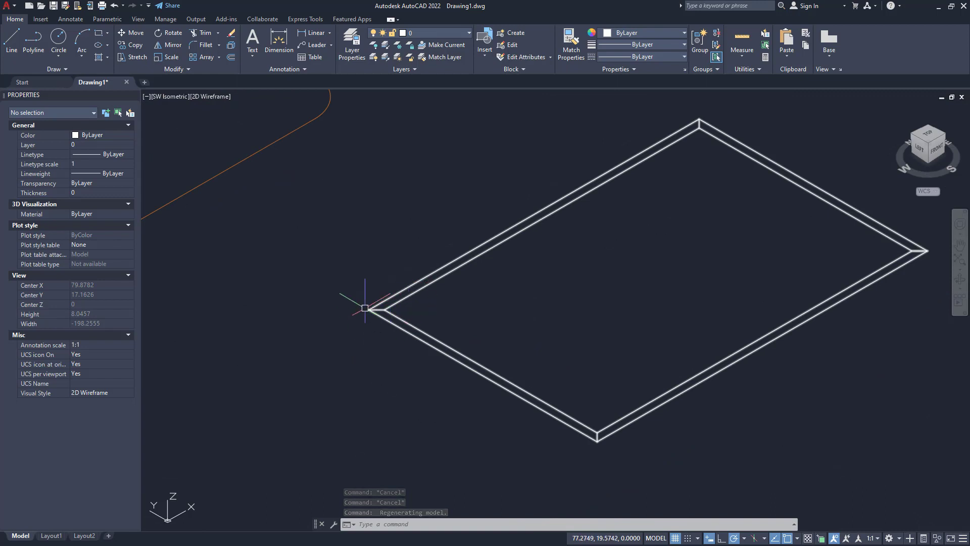
{"action": "left_click", "coordinate": [207, 97]}
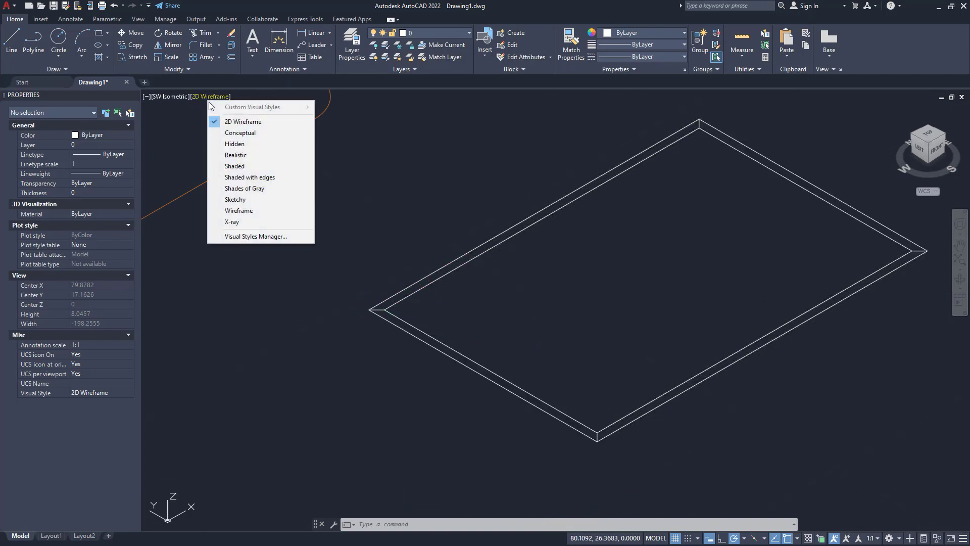
{"action": "left_click", "coordinate": [249, 181]}
Set the wide-line rectangle's thickness to 1 in its properties and deselect it
{"action": "mouse_move", "coordinate": [371, 384]}
{"action": "middle_mouse_down"}
{"action": "mouse_move", "coordinate": [327, 386]}
{"action": "mouse_move", "coordinate": [431, 321]}
{"action": "middle_mouse_up"}
{"action": "scroll", "coordinate": [352, 346], "scroll_direction": "down", "scroll_amount": 2}
{"action": "left_click", "coordinate": [450, 297]}
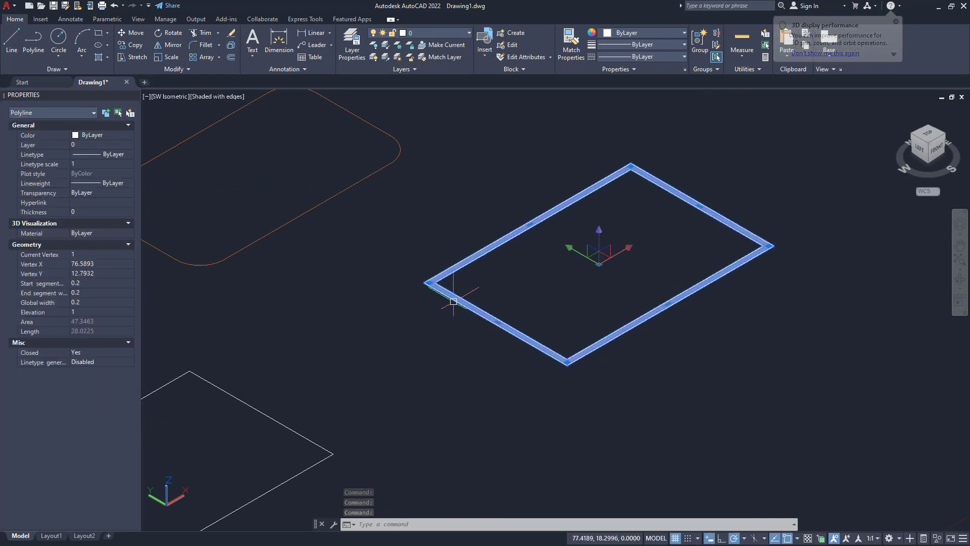
{"action": "left_click", "coordinate": [83, 215]}
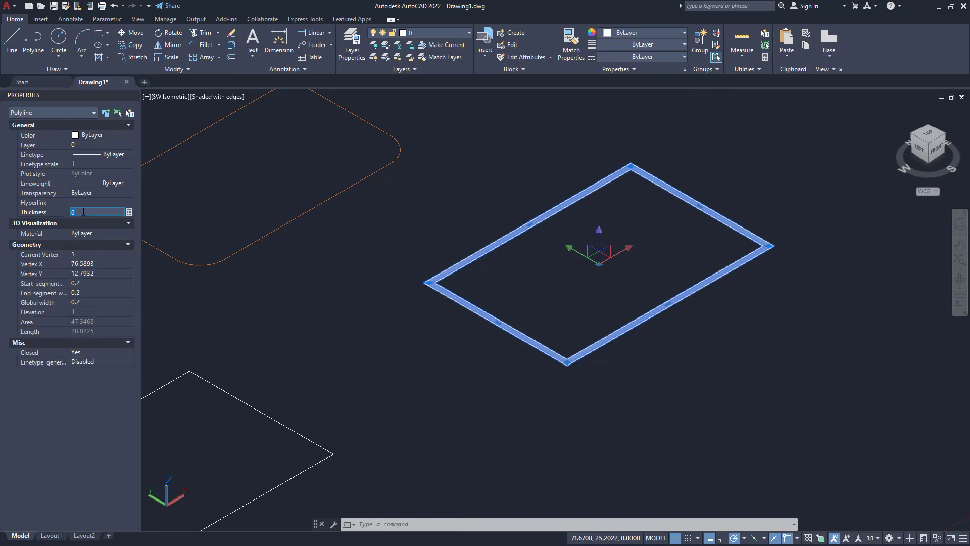
{"action": "type", "text": "1"}
{"action": "key", "text": "Return"}
{"action": "key", "text": "Escape"}
{"action": "key", "text": "Escape"}
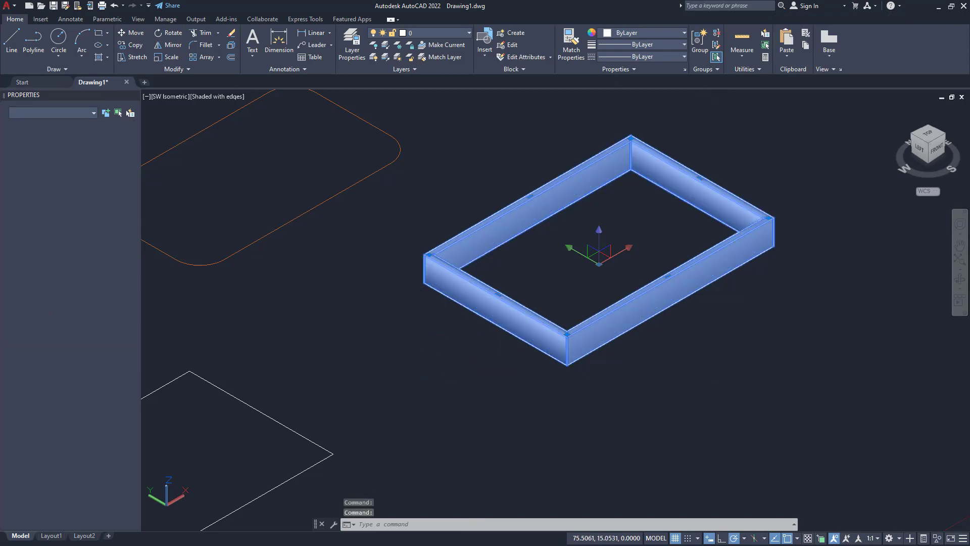
Examine the wide-line rectangle's wall width and height in the isometric view and compare it with the flat rectangles nearby
{"action": "scroll", "coordinate": [540, 233], "scroll_direction": "up", "scroll_amount": 3}
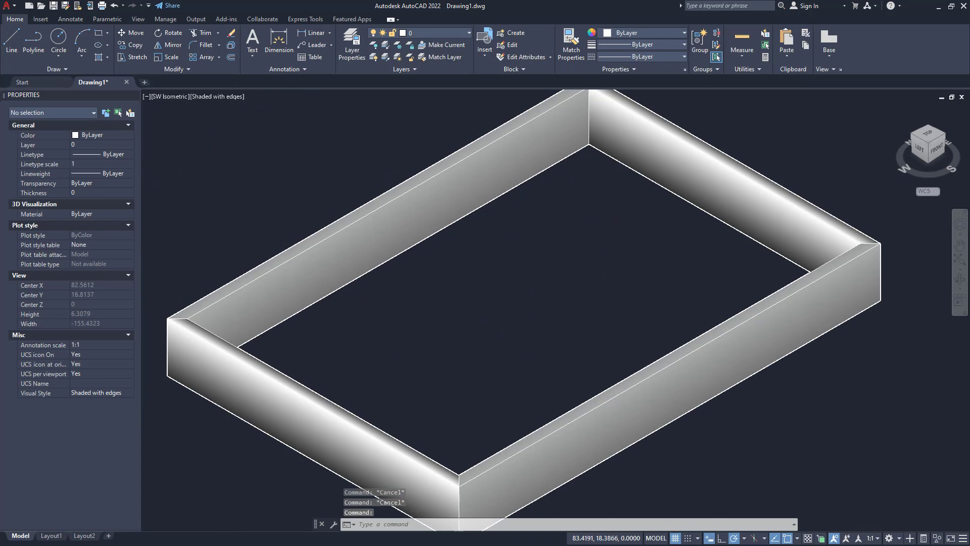
{"action": "scroll", "coordinate": [520, 241], "scroll_direction": "down", "scroll_amount": 2}
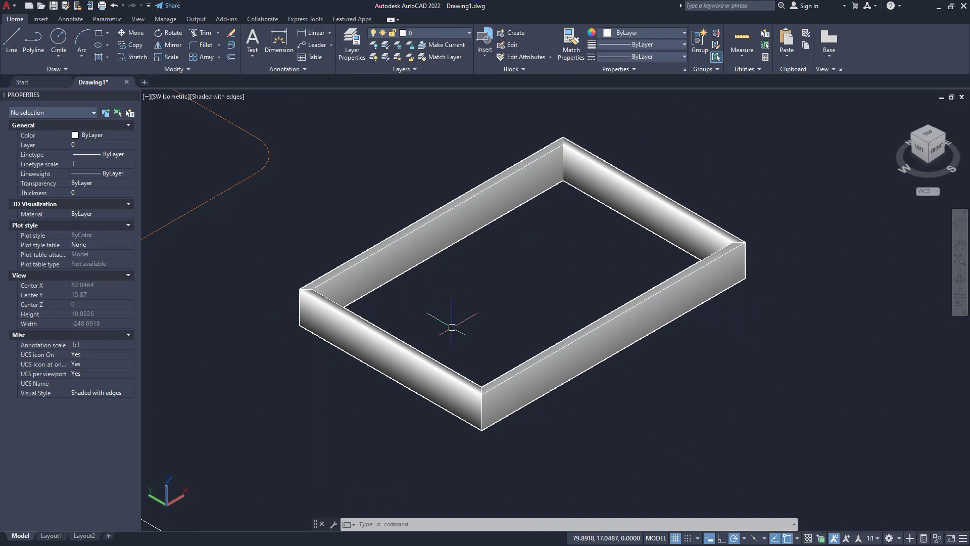
{"action": "middle_click_drag", "start_coordinate": [382, 343], "coordinate": [445, 343]}
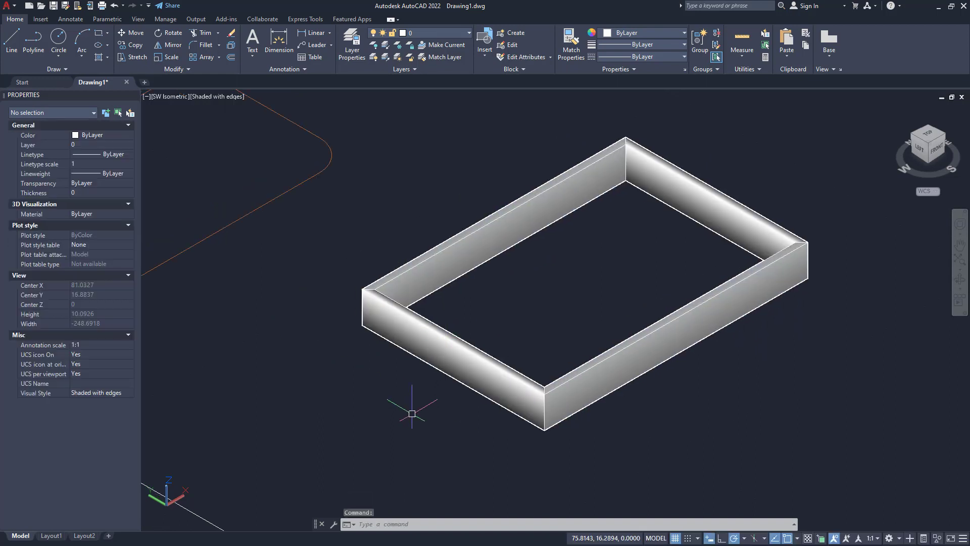
{"action": "middle_click_drag", "start_coordinate": [414, 401], "coordinate": [344, 390]}
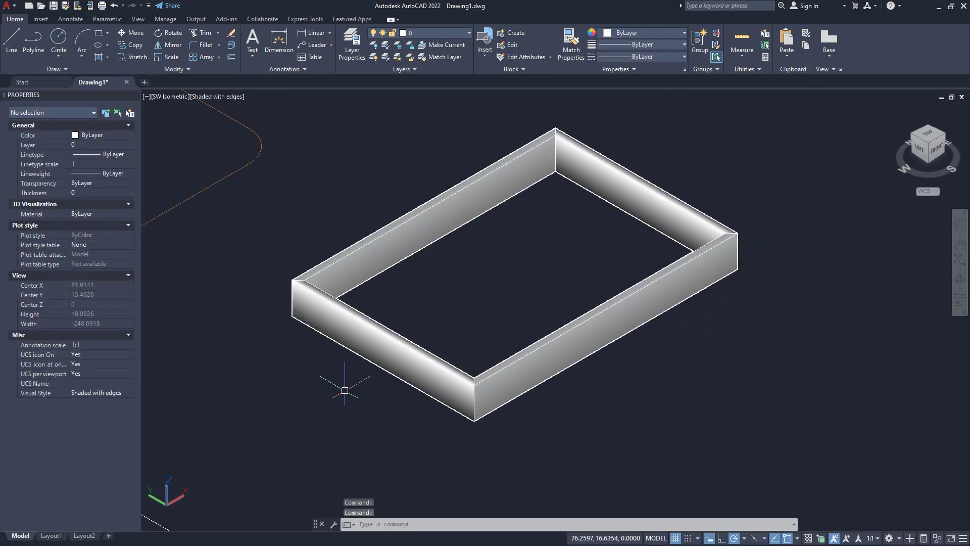
{"action": "middle_click_drag", "start_coordinate": [465, 335], "coordinate": [620, 363]}
{"action": "scroll", "coordinate": [528, 336], "scroll_direction": "down", "scroll_amount": 2}
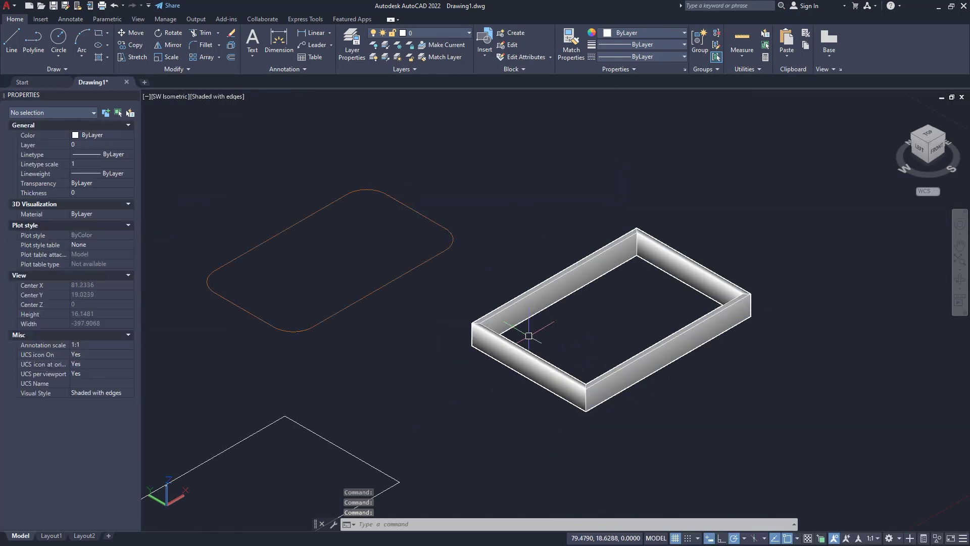
{"action": "middle_click_drag", "start_coordinate": [477, 460], "coordinate": [442, 387]}
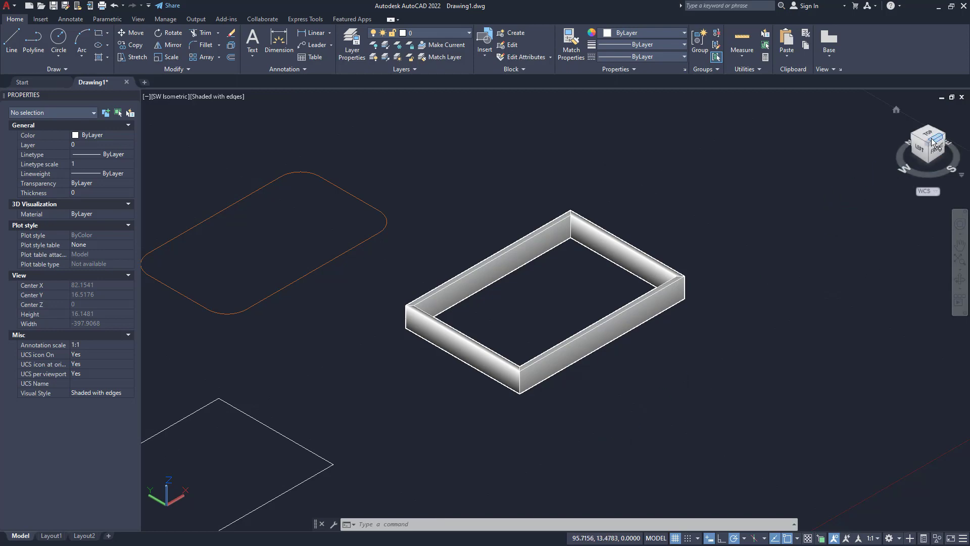
Return to the top view with north up and examine the wide-line rectangle's shaded walls from above
{"action": "left_click", "coordinate": [926, 134]}
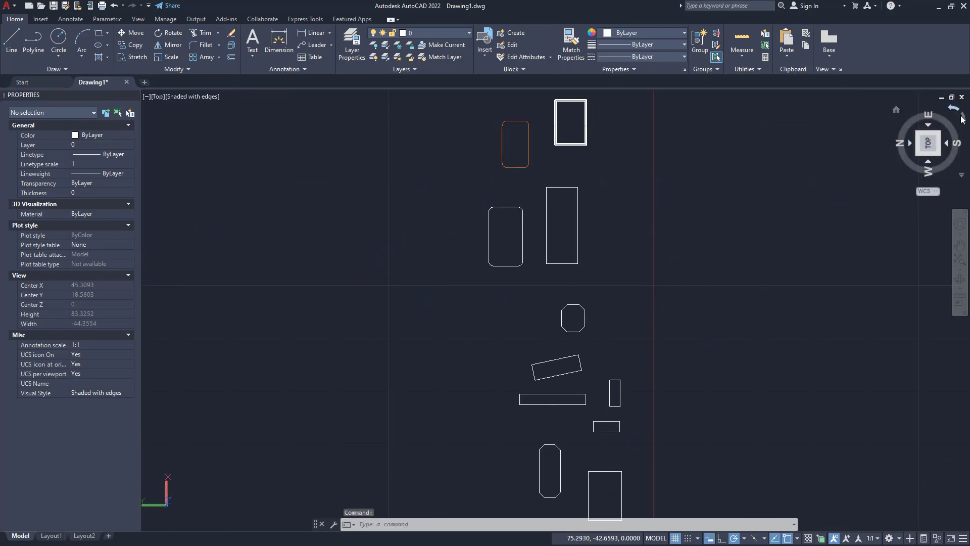
{"action": "left_click", "coordinate": [963, 119]}
{"action": "middle_click_drag", "start_coordinate": [659, 337], "coordinate": [509, 340]}
{"action": "scroll", "coordinate": [509, 340], "scroll_direction": "up", "scroll_amount": 3}
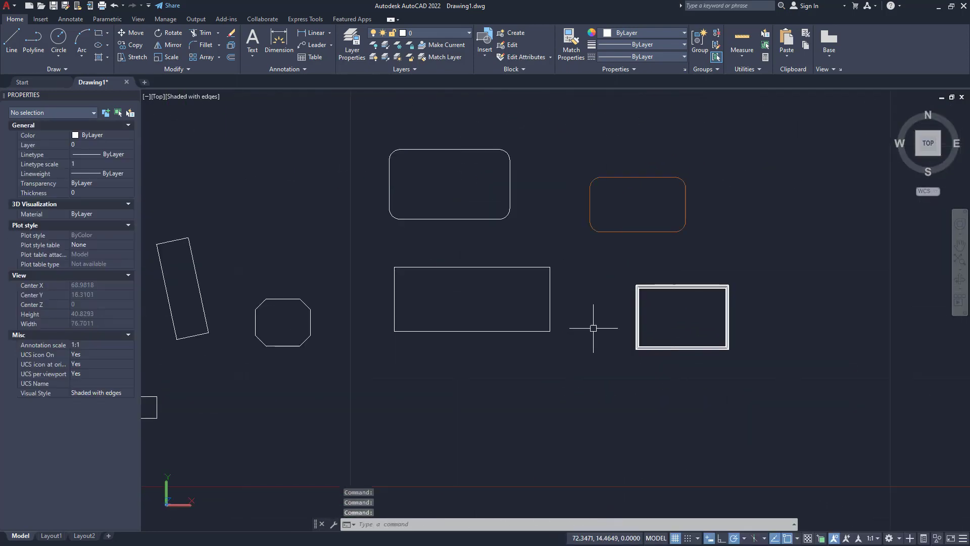
{"action": "scroll", "coordinate": [606, 323], "scroll_direction": "up", "scroll_amount": 3}
{"action": "middle_click_drag", "start_coordinate": [739, 281], "coordinate": [628, 271]}
{"action": "scroll", "coordinate": [628, 271], "scroll_direction": "up", "scroll_amount": 3}
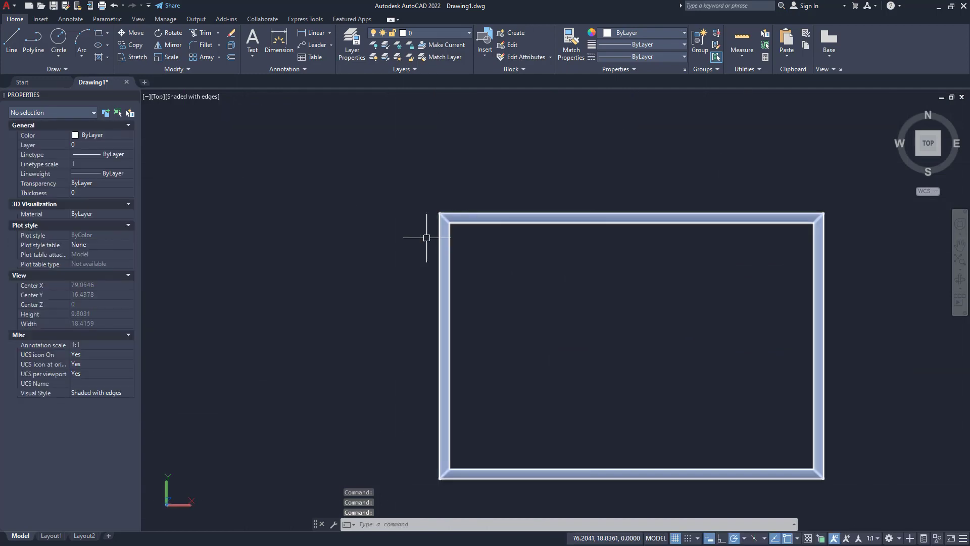
Switch the visual style to 2D Wireframe and examine the wide-line rectangle in the top view
{"action": "left_click", "coordinate": [192, 98]}
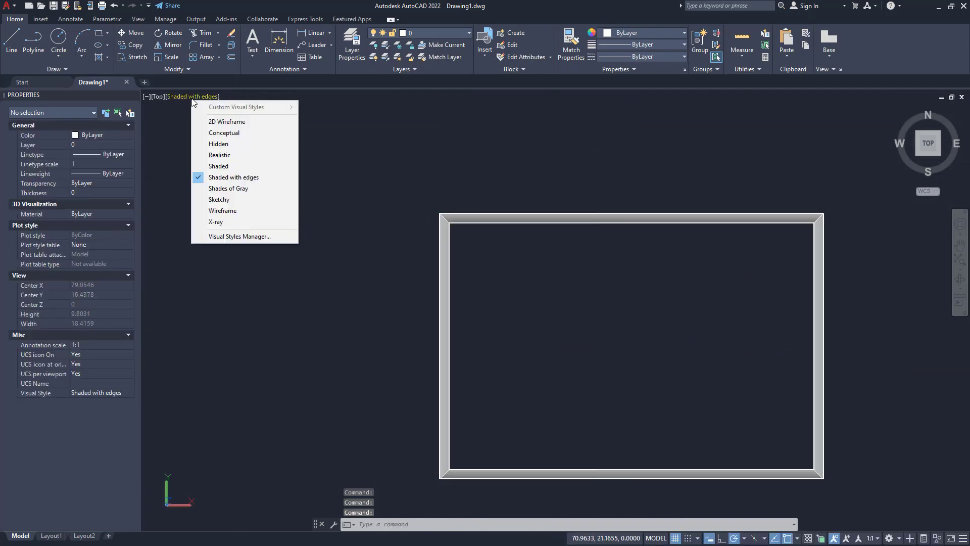
{"action": "left_click", "coordinate": [240, 121]}
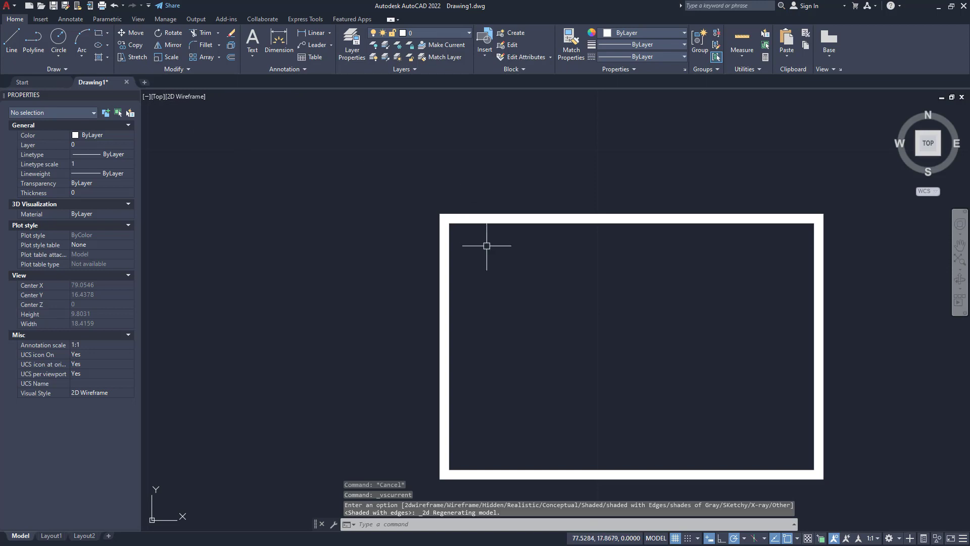
{"action": "scroll", "coordinate": [506, 310], "scroll_direction": "down", "scroll_amount": 2}
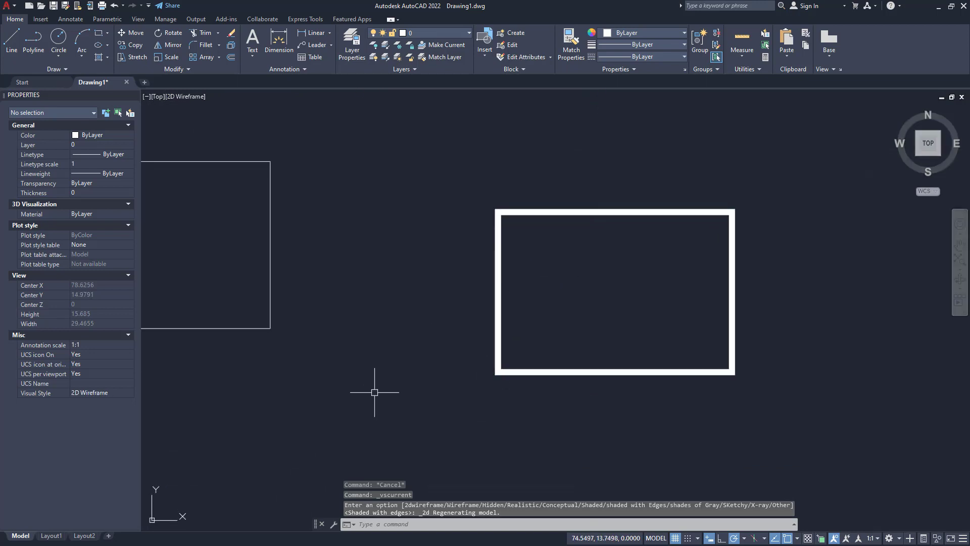
{"action": "middle_click_drag", "start_coordinate": [461, 352], "coordinate": [484, 290]}
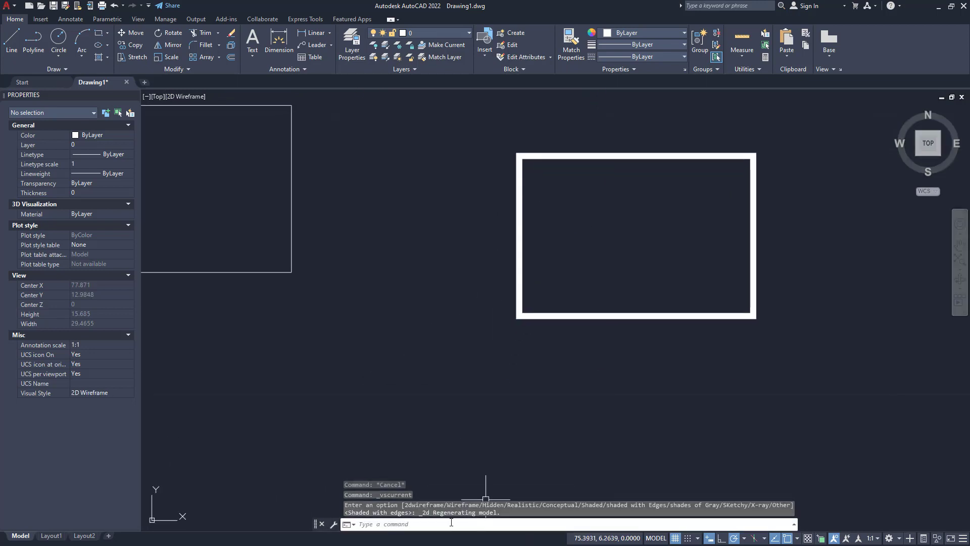
Review the drawn rectangles in the top view, from the wide-line one back through the filleted, chamfered and rotated ones
{"action": "middle_click_drag", "start_coordinate": [419, 349], "coordinate": [409, 347]}
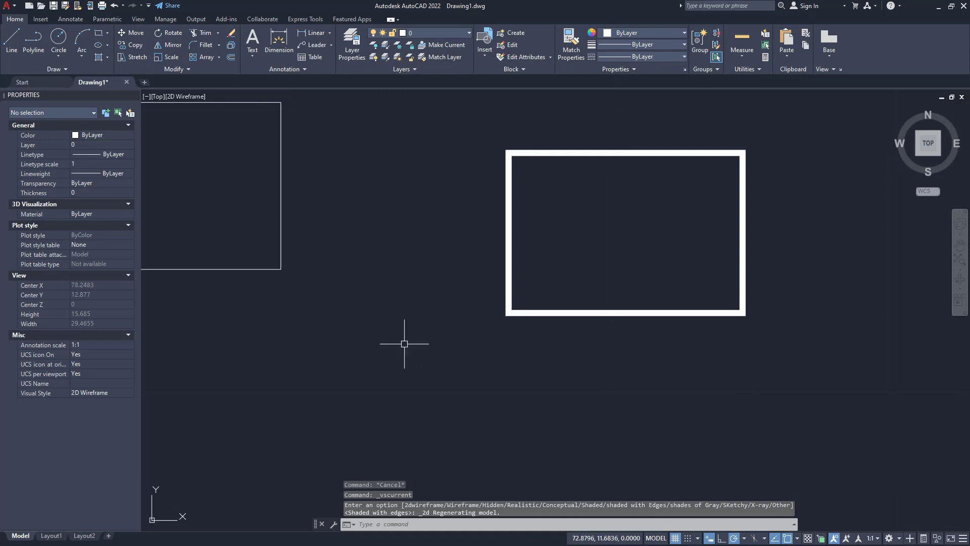
{"action": "key", "text": "Escape"}
{"action": "key", "text": "Escape"}
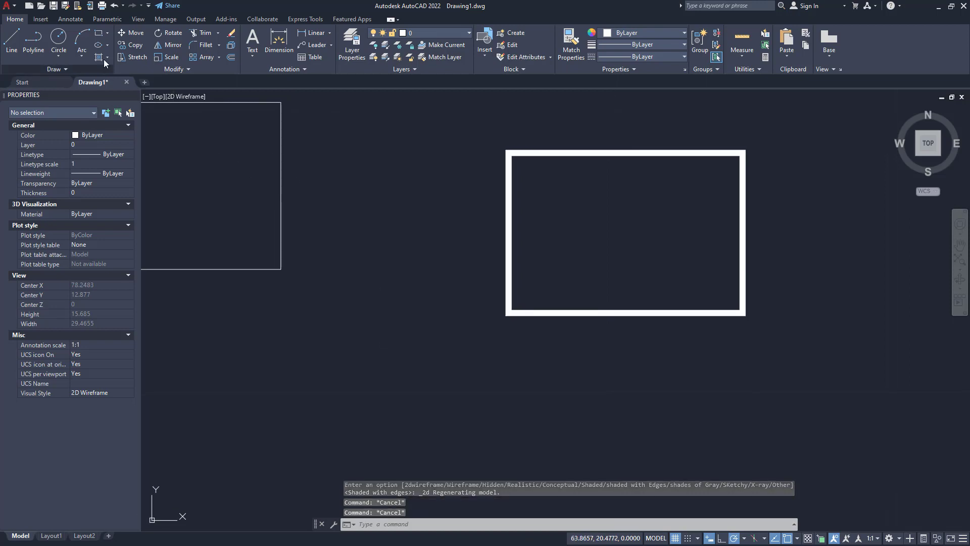
{"action": "middle_click_drag", "start_coordinate": [407, 334], "coordinate": [459, 362]}
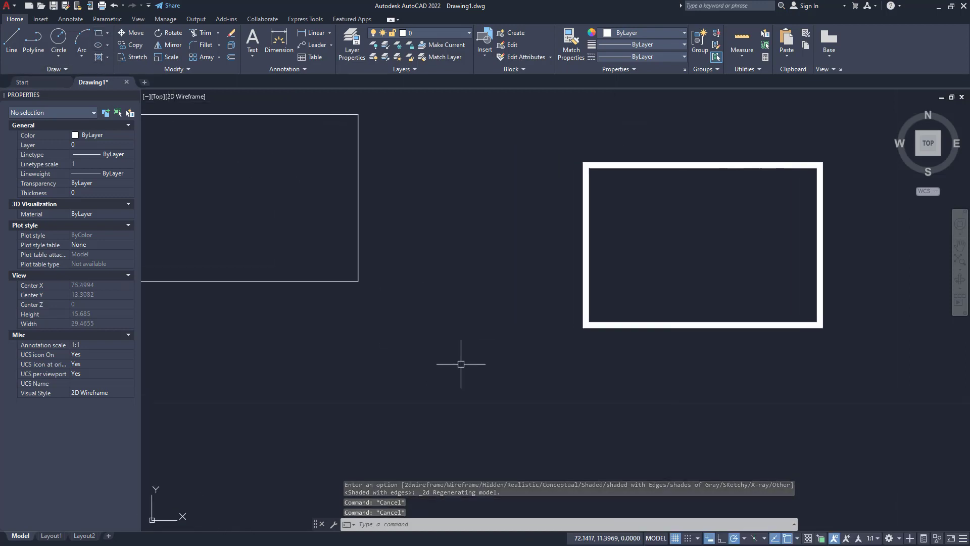
{"action": "scroll", "coordinate": [472, 362], "scroll_direction": "down", "scroll_amount": 2}
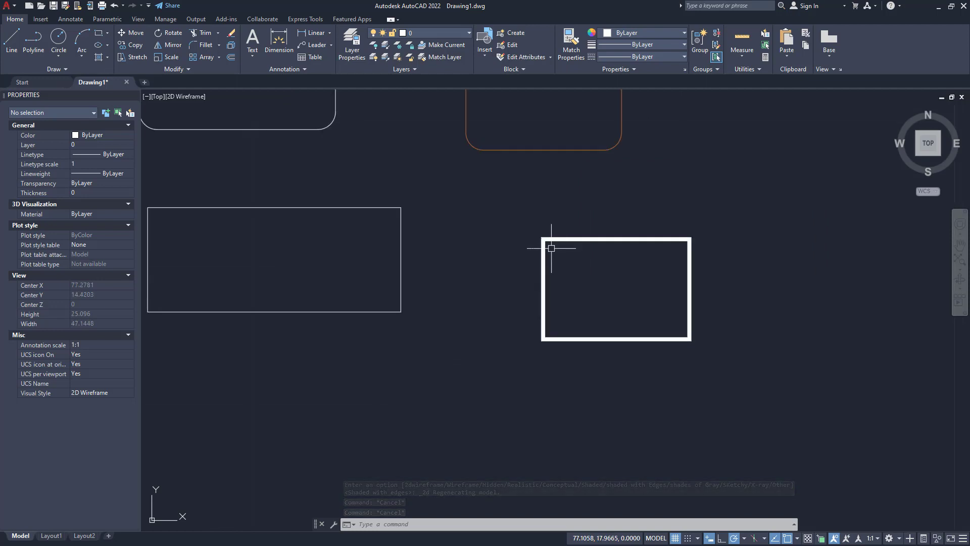
{"action": "middle_click_drag", "start_coordinate": [386, 225], "coordinate": [430, 287]}
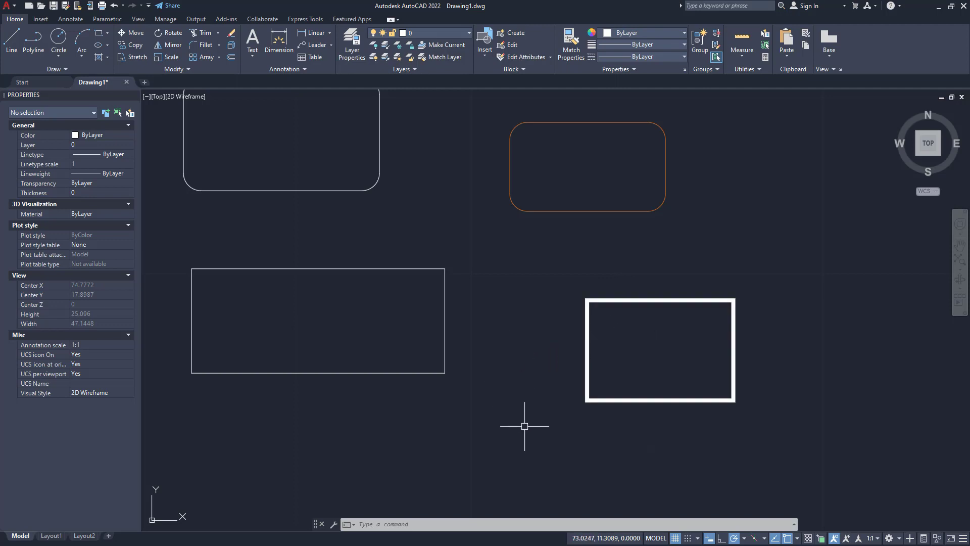
{"action": "middle_click_drag", "start_coordinate": [521, 393], "coordinate": [458, 385]}
{"action": "middle_click_drag", "start_coordinate": [383, 357], "coordinate": [492, 364]}
{"action": "scroll", "coordinate": [482, 376], "scroll_direction": "down", "scroll_amount": 1}
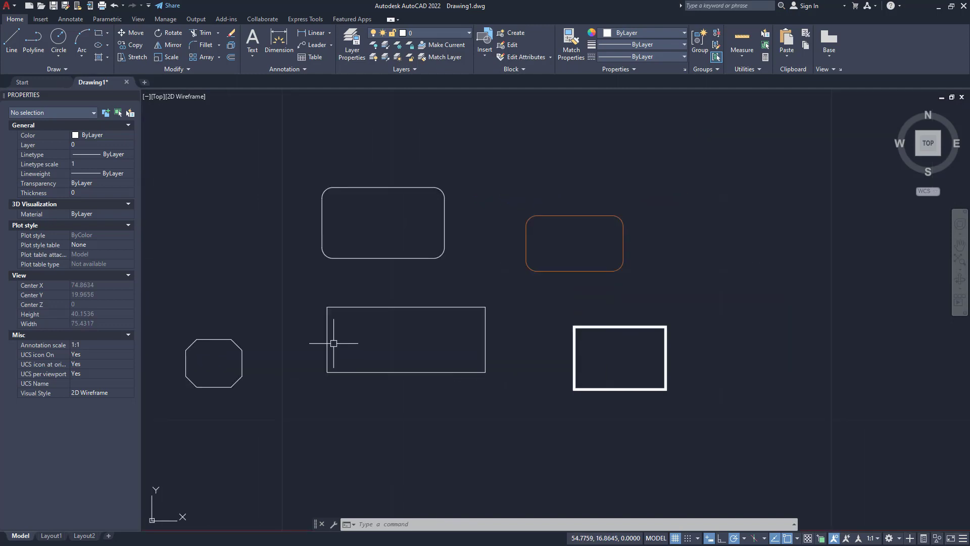
{"action": "middle_click_drag", "start_coordinate": [255, 407], "coordinate": [414, 405]}
{"action": "middle_click_drag", "start_coordinate": [265, 363], "coordinate": [303, 338]}
{"action": "scroll", "coordinate": [357, 346], "scroll_direction": "down", "scroll_amount": 2}
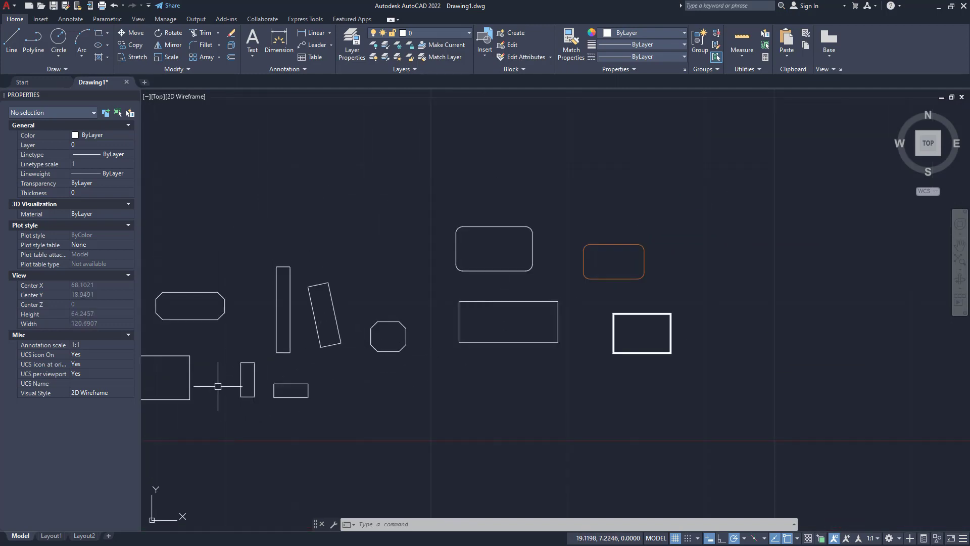